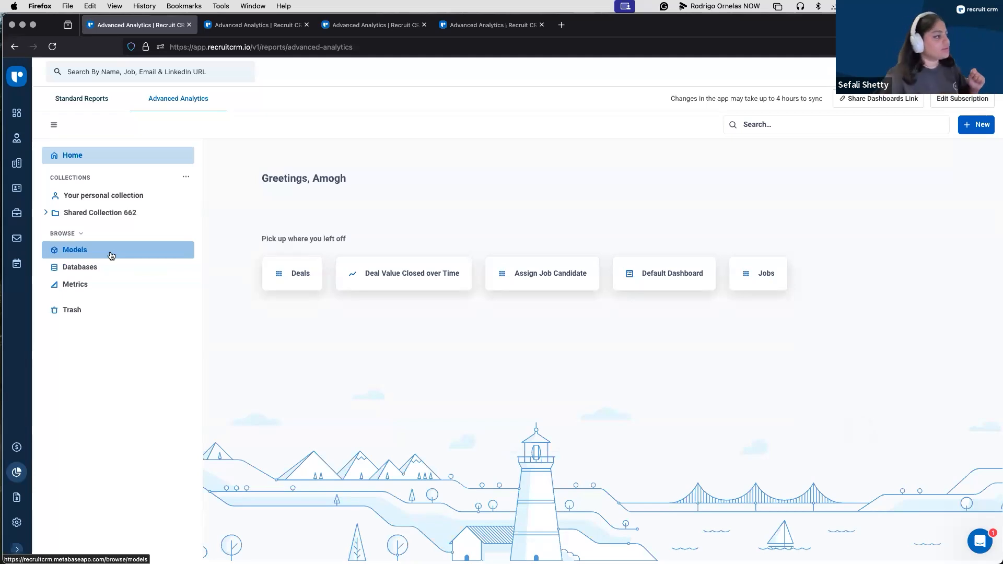
Step: Open the Deals table of the Recruit CRM database
left_click(109, 270)
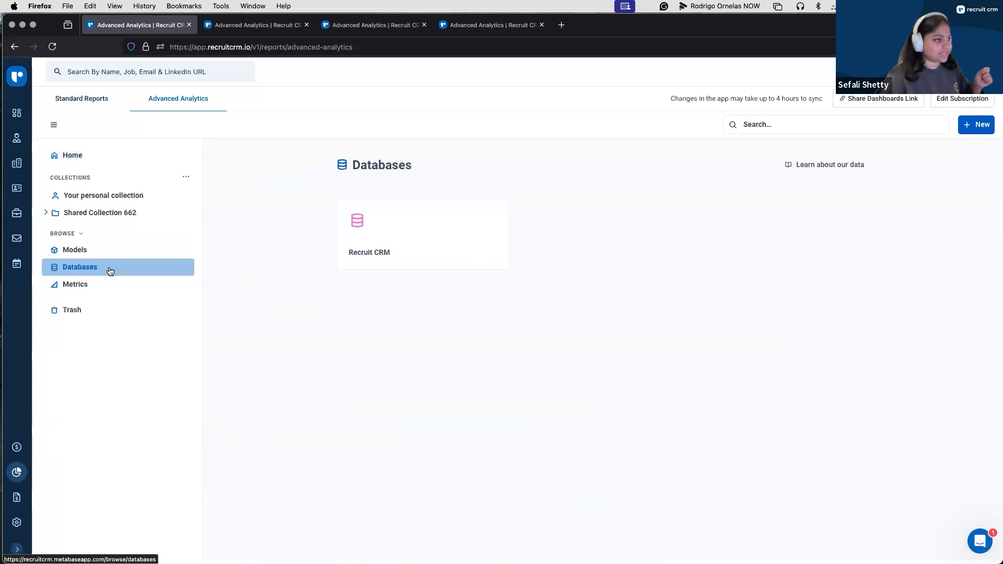
left_click(377, 253)
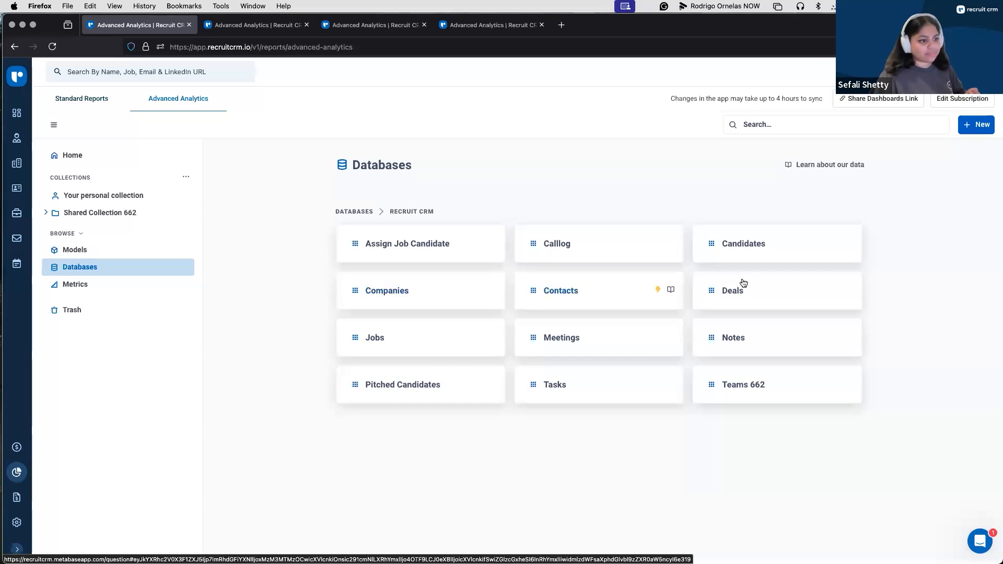
left_click(744, 308)
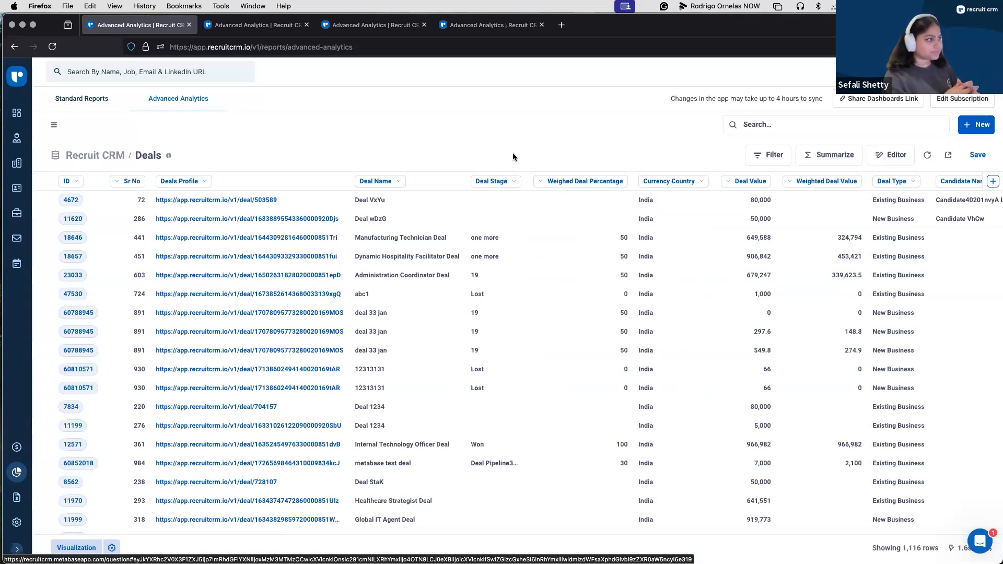
Step: Examine the Deals table's columns, including the custom fields and the Join For Jobs Table column, and return to the first columns
scroll(566, 242, "right", 2)
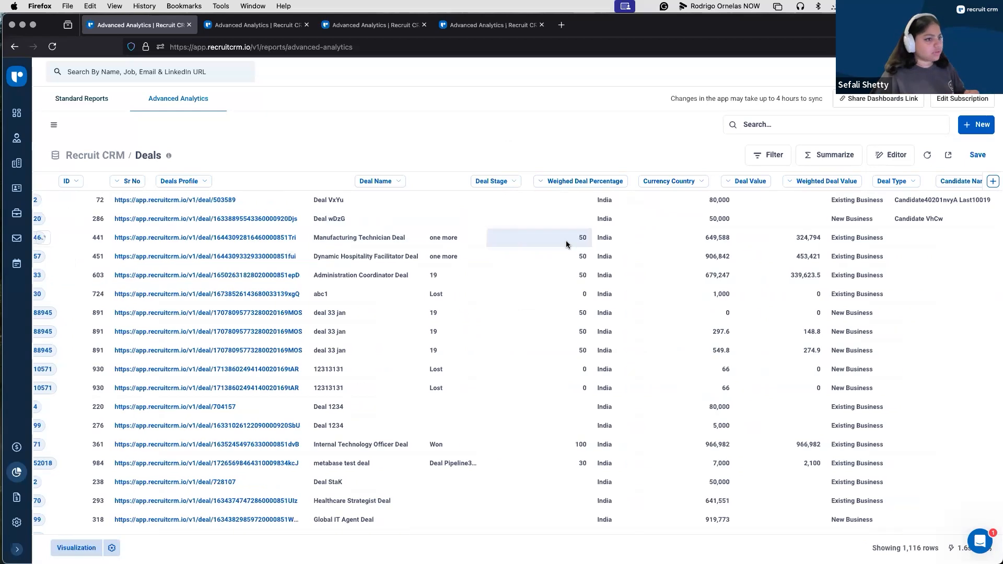
scroll(566, 241, "right", 15)
scroll(568, 245, "right", 3)
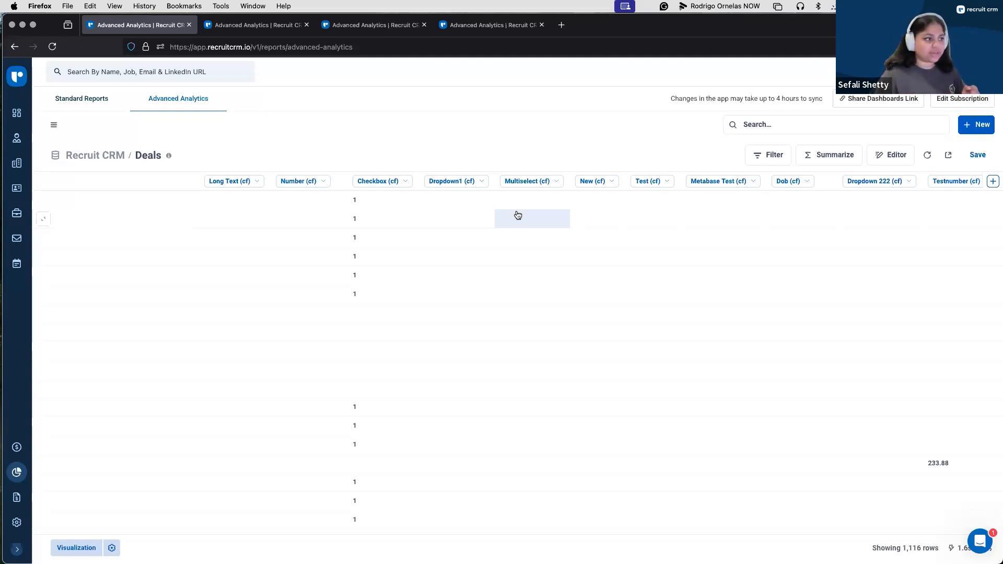
scroll(643, 264, "right", 15)
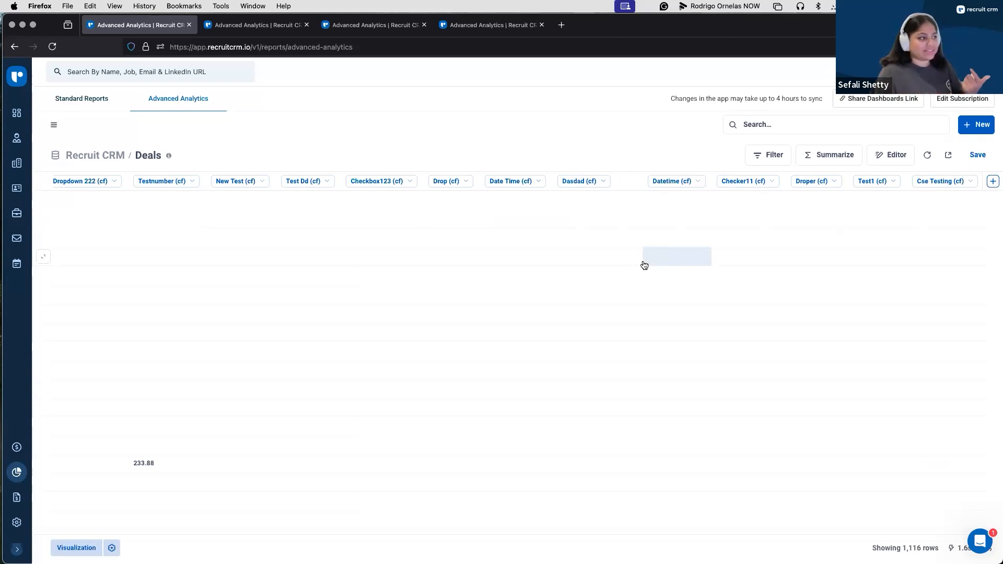
scroll(543, 315, "left", 5)
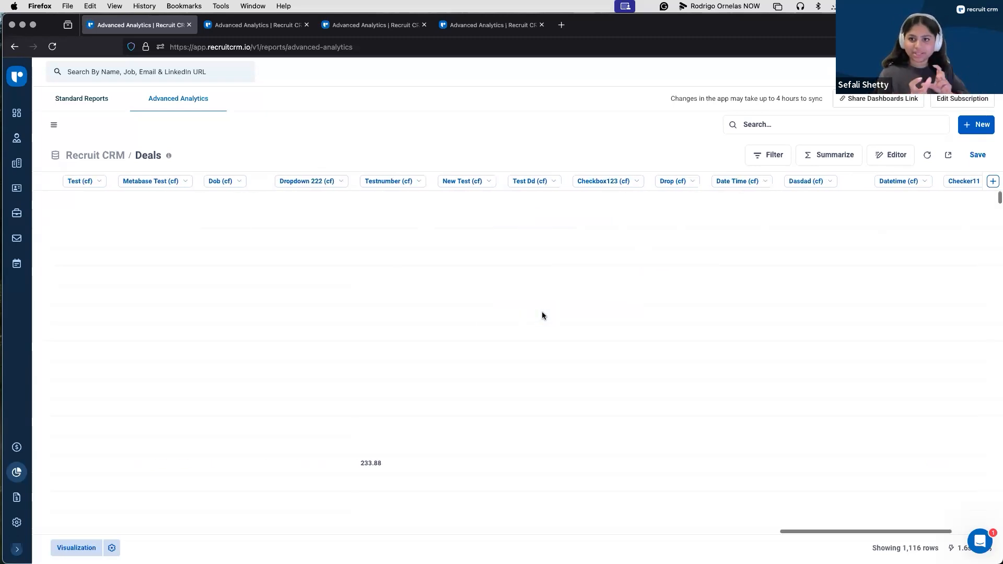
scroll(544, 314, "left", 10)
scroll(544, 315, "left", 5)
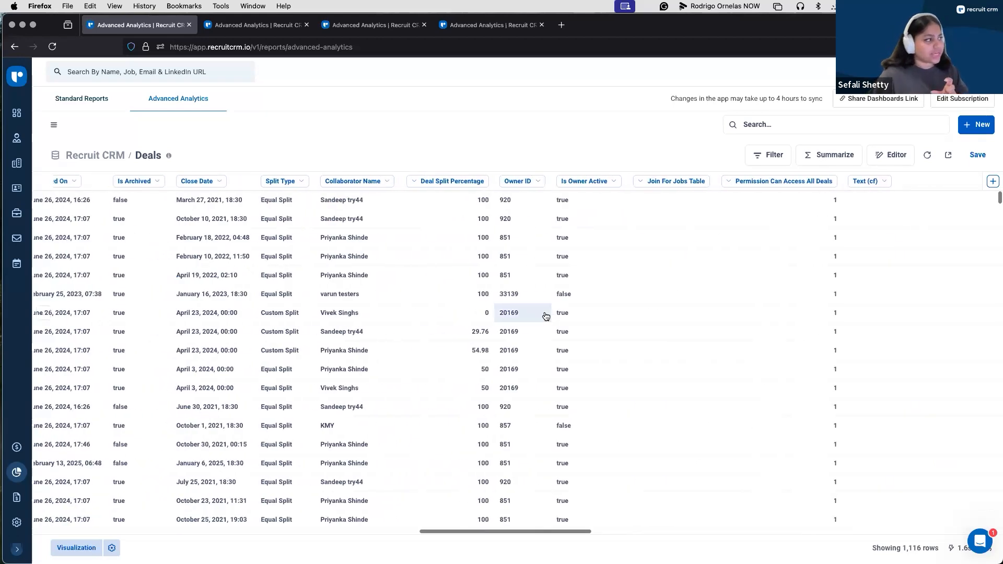
mouse_move(666, 187)
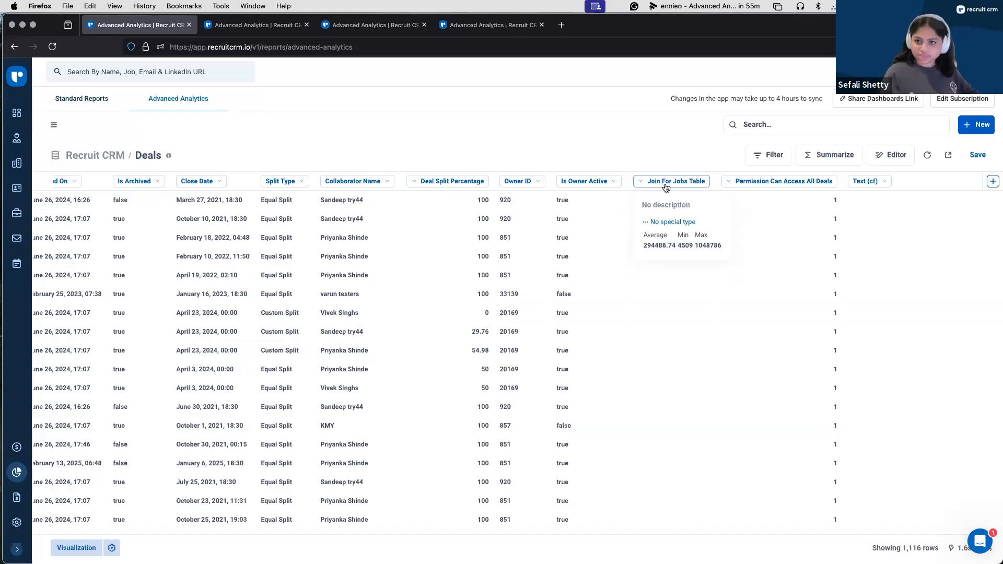
scroll(300, 240, "left", 10)
scroll(300, 242, "left", 15)
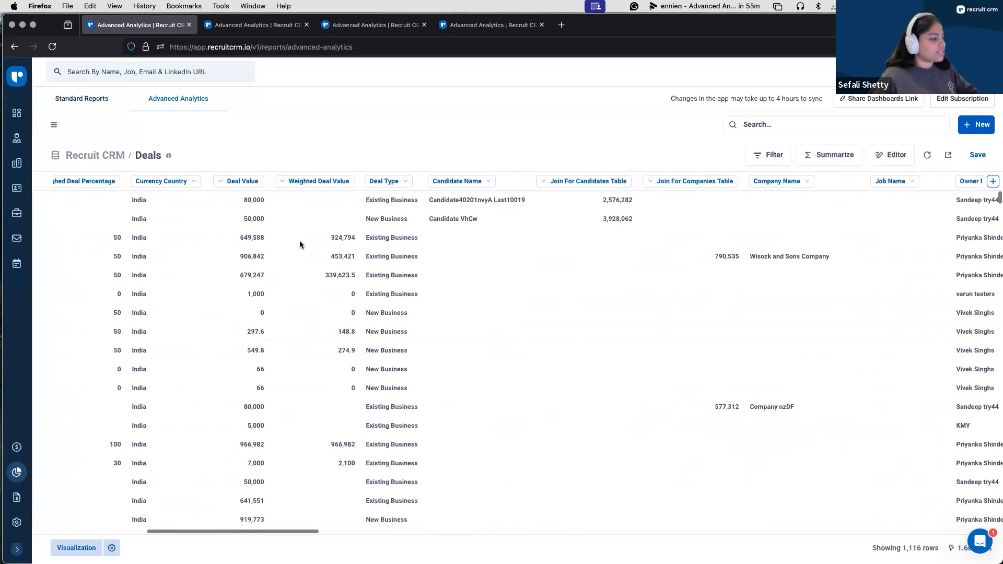
scroll(219, 228, "left", 5)
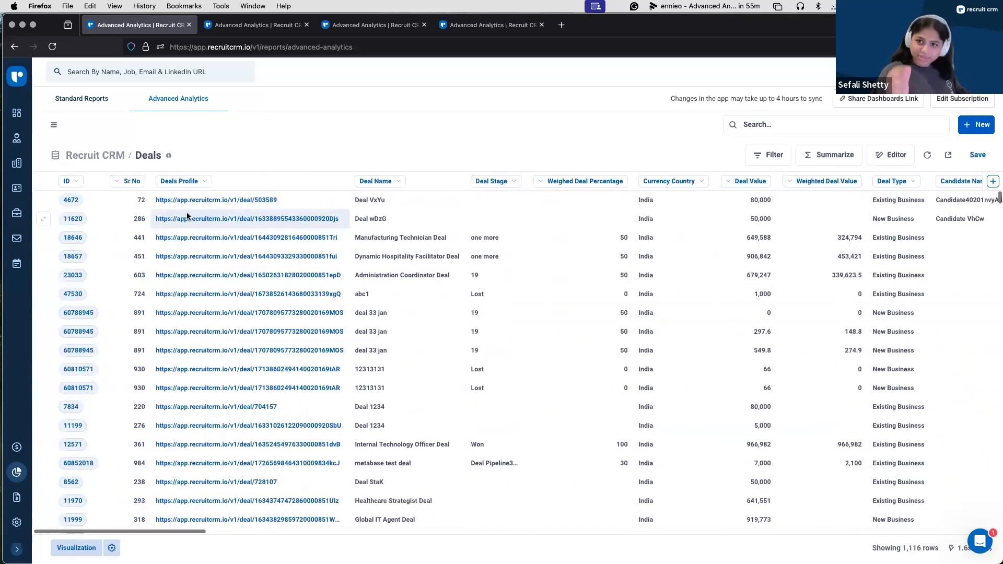
Step: Open the profile link of Deal VxYu to view its record, return to the Deals table and close the record
left_click(213, 200)
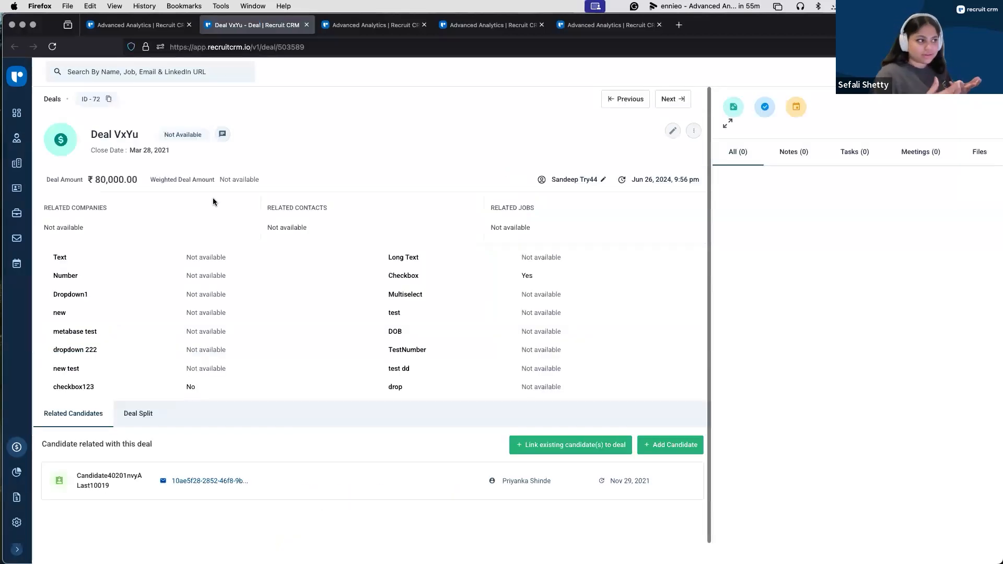
left_click(156, 26)
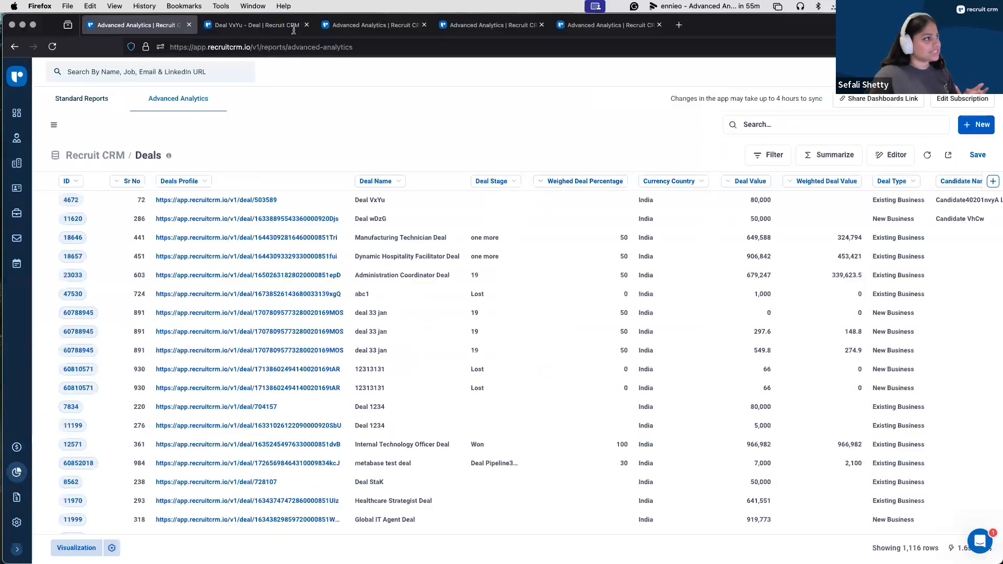
left_click(307, 25)
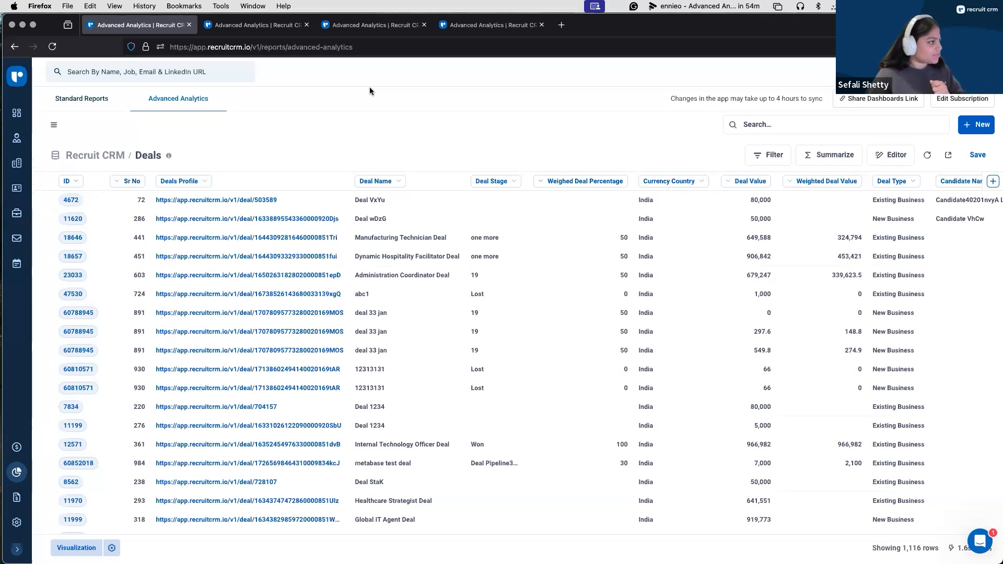
Step: Return to the Recruit CRM database and open its Assign Job Candidate table
left_click(79, 156)
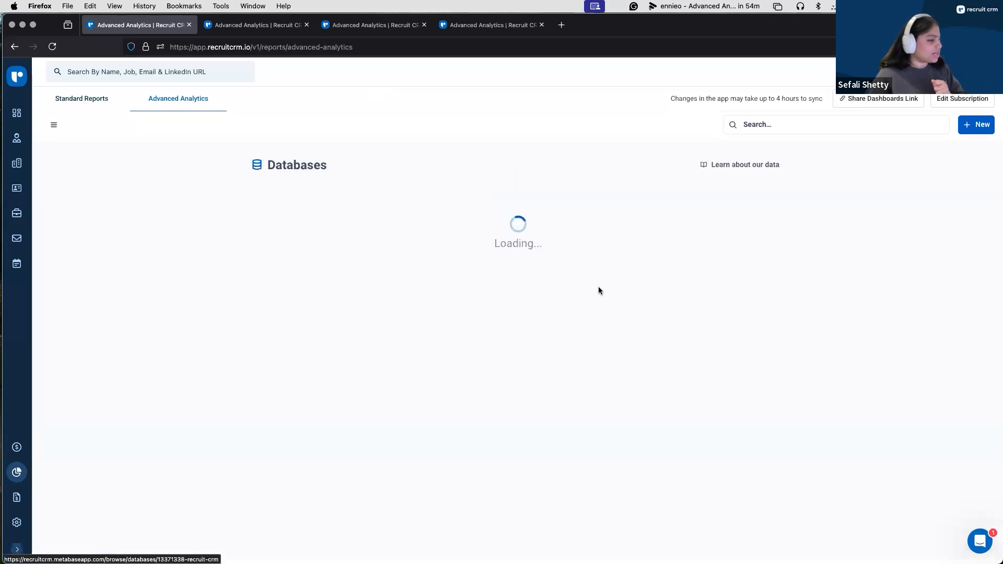
left_click(320, 255)
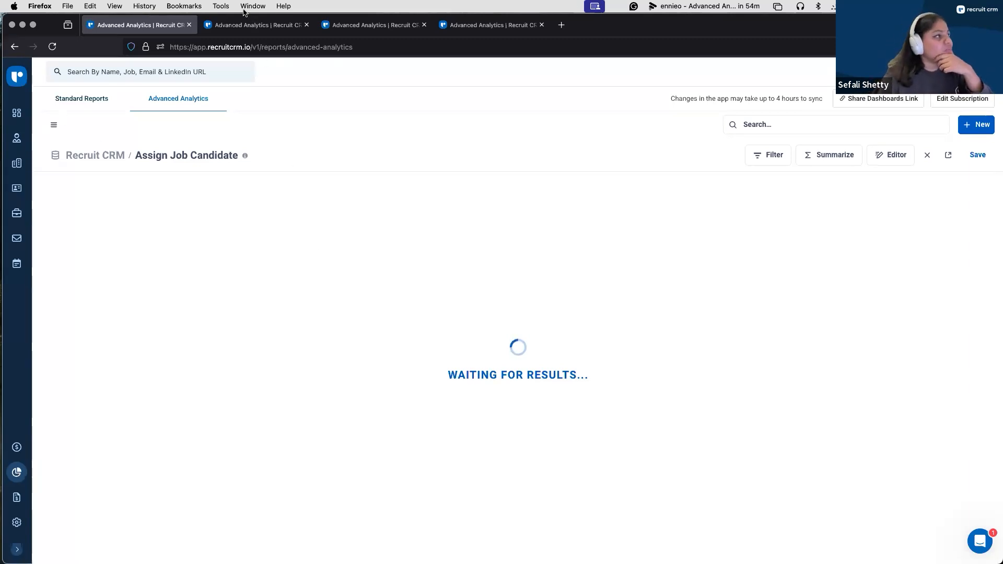
Step: Switch to the Default Dashboard, expand its navigation sidebar and examine the charts on the Call log page
left_click(243, 25)
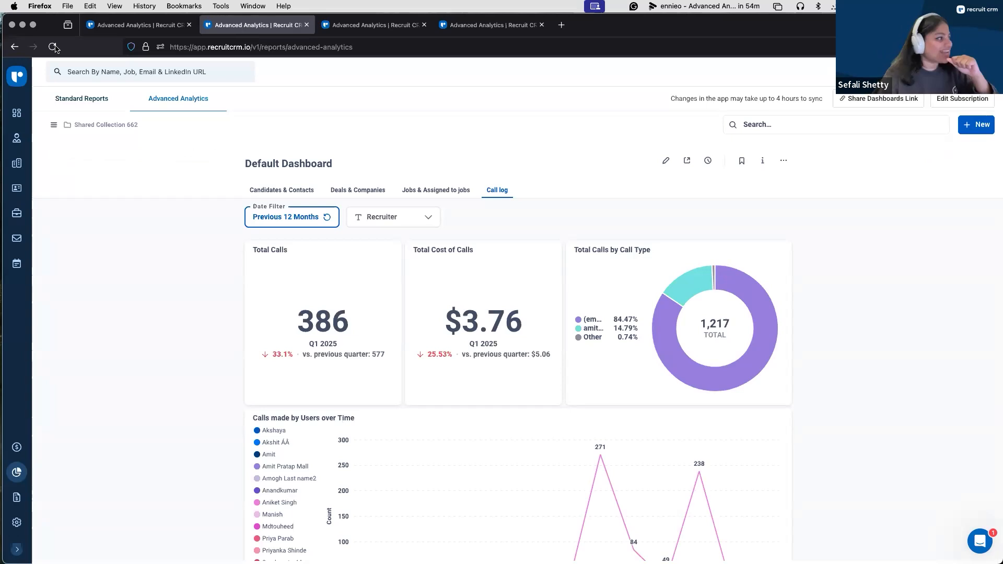
left_click(53, 126)
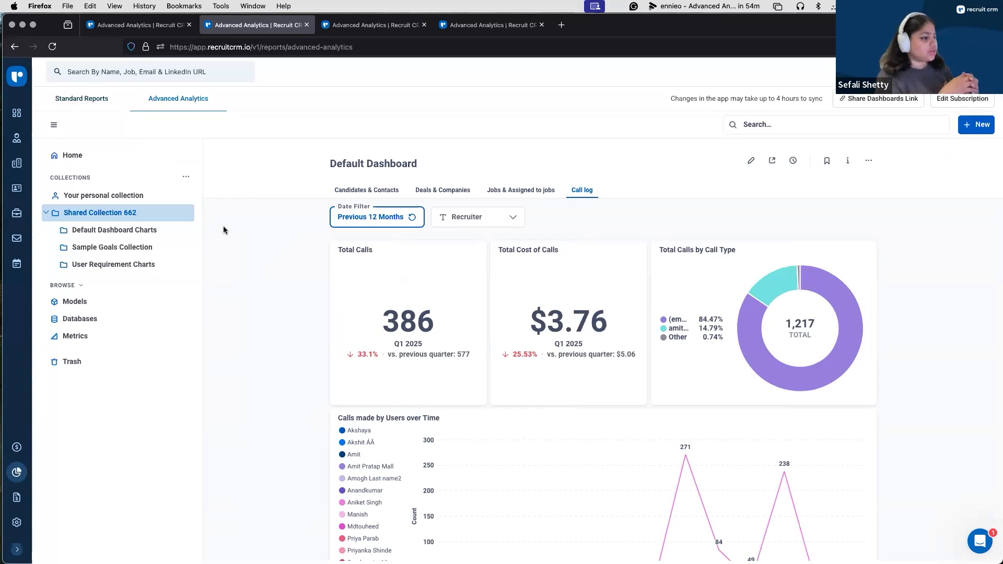
scroll(271, 364, "down", 1)
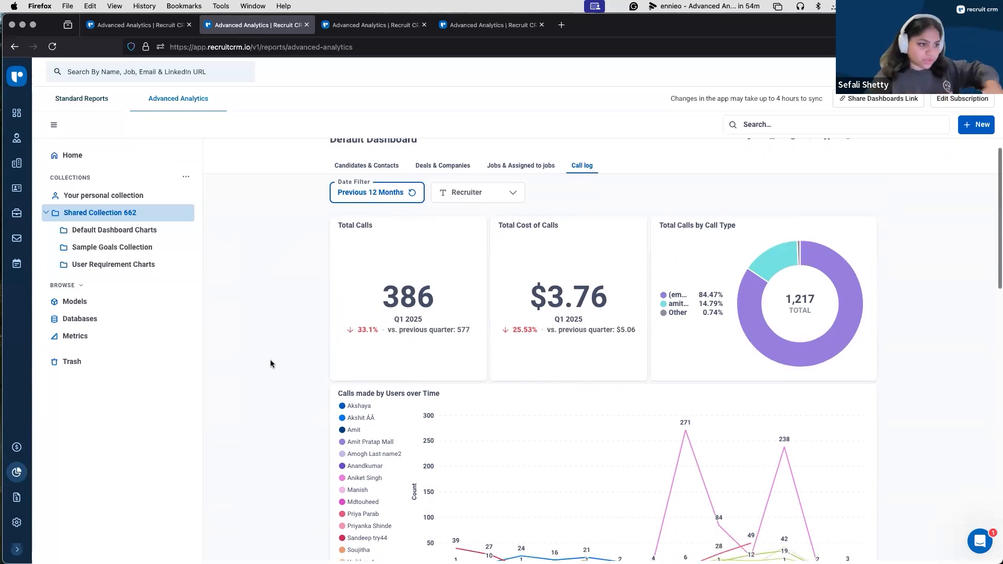
scroll(270, 364, "down", 2)
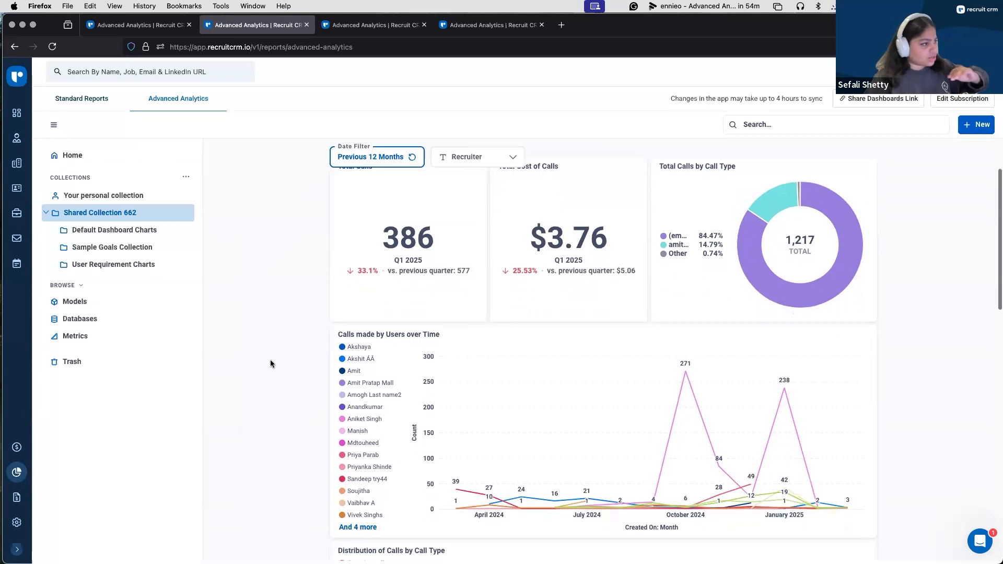
scroll(270, 363, "down", 1)
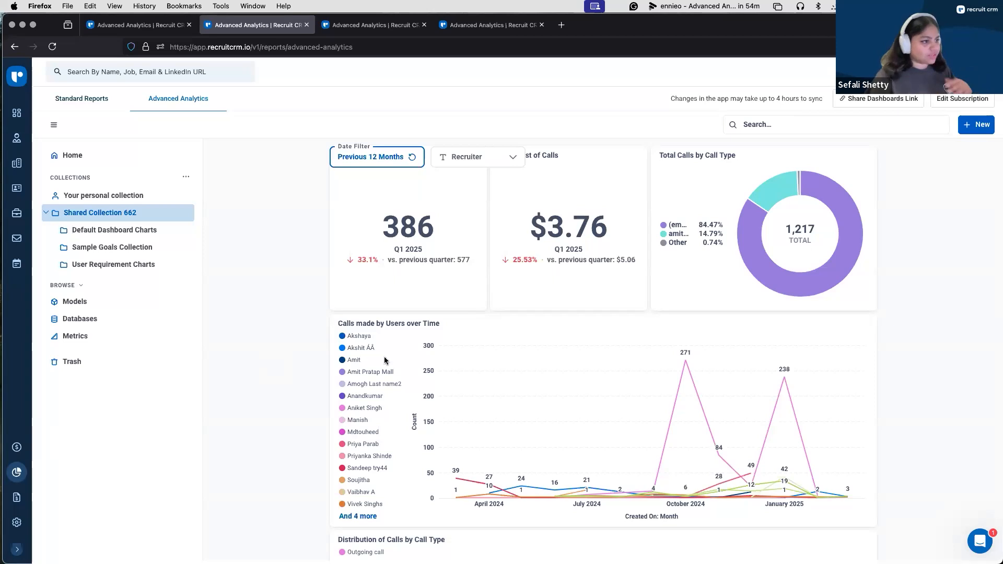
scroll(387, 360, "up", 5)
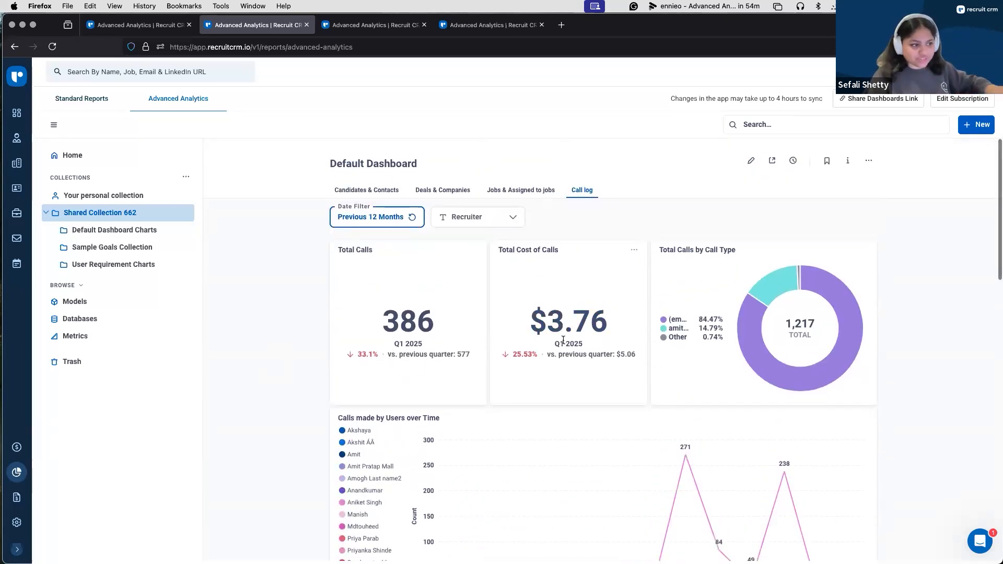
scroll(771, 326, "down", 1)
scroll(713, 406, "down", 15)
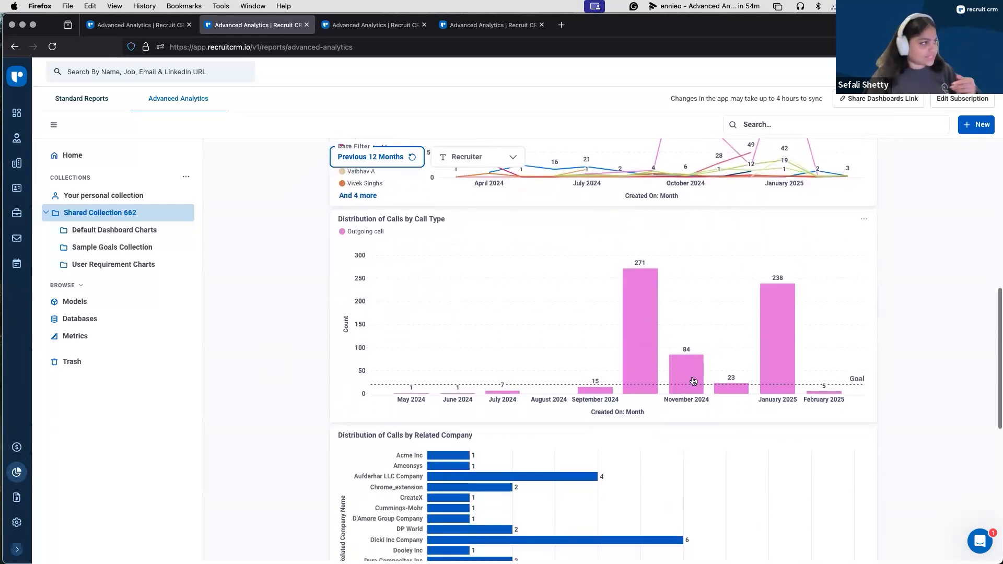
Step: Return to the Assign Job Candidate table, expand the navigation sidebar and view the shared collection and the personal collection
left_click(155, 30)
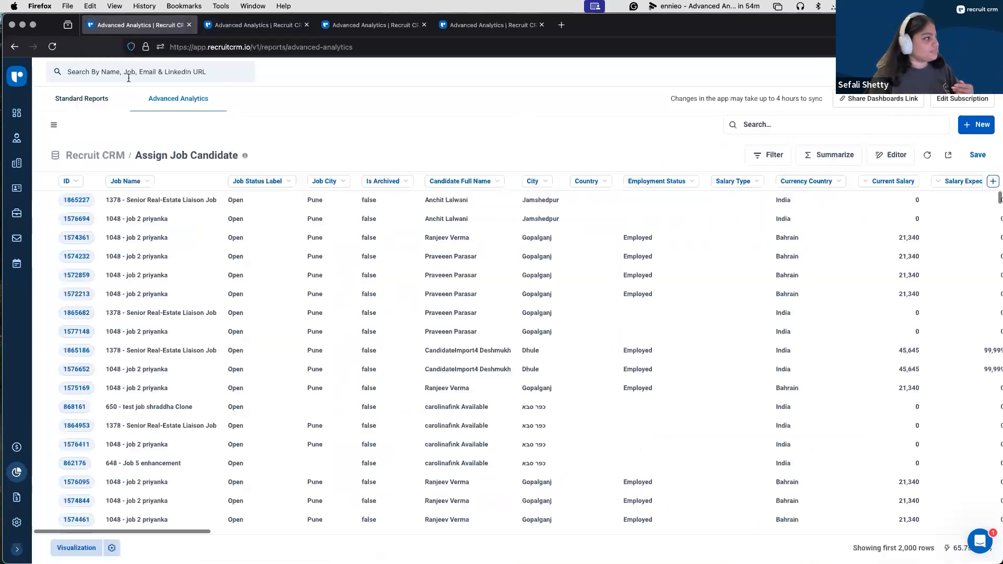
left_click(51, 125)
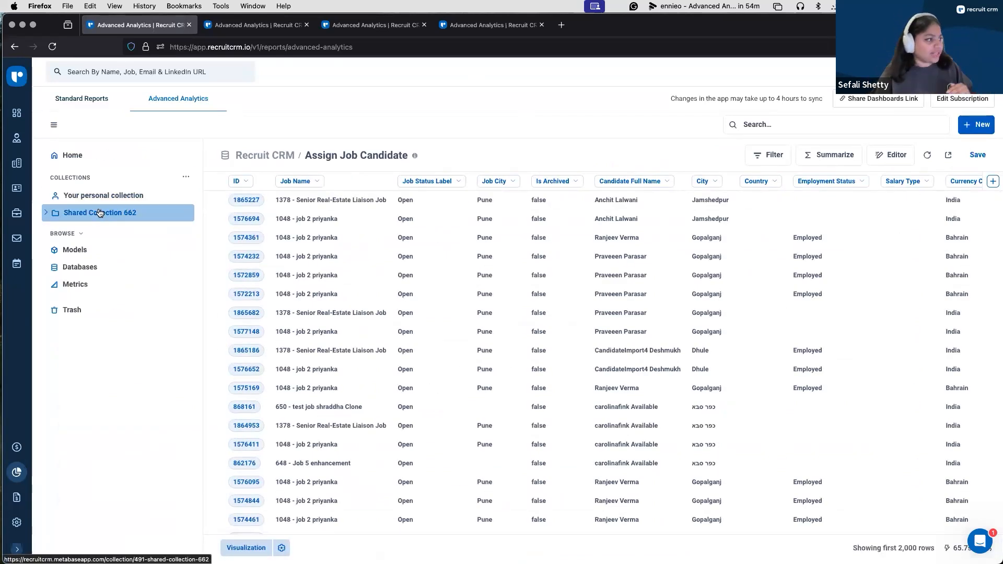
left_click(99, 212)
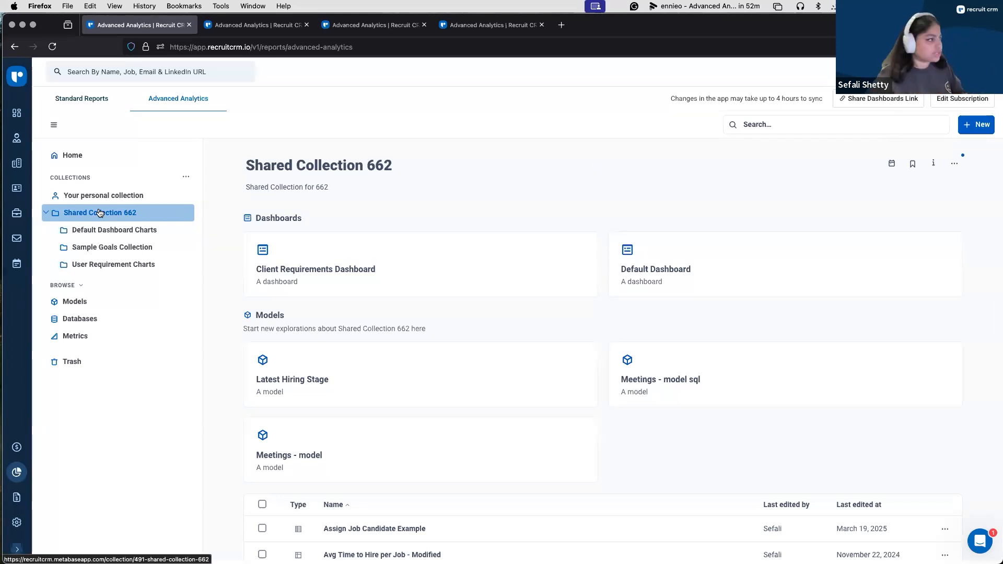
left_click(105, 196)
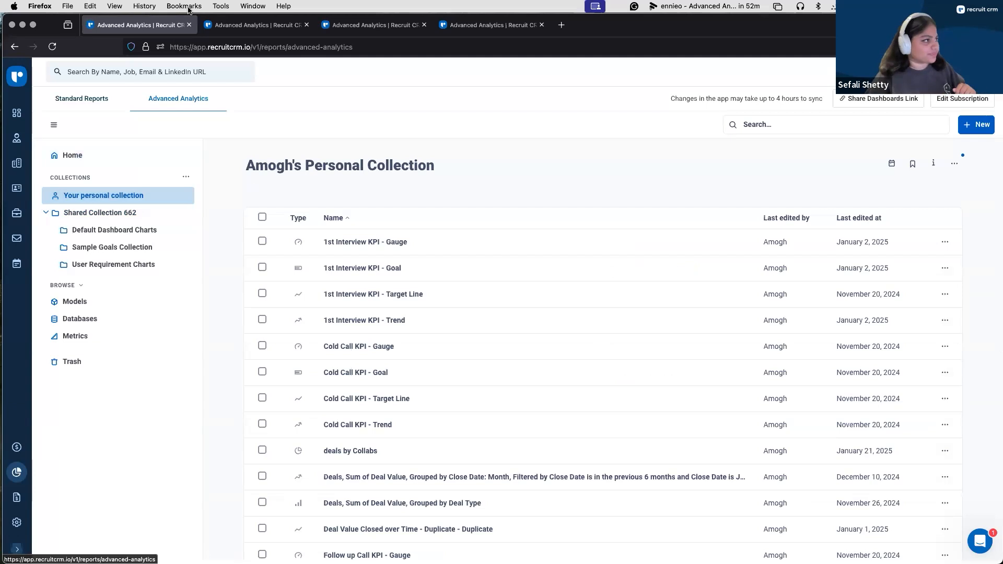
Step: Switch back to the Default Dashboard and examine the Deals & Companies charts
left_click(251, 27)
scroll(413, 224, "up", 10)
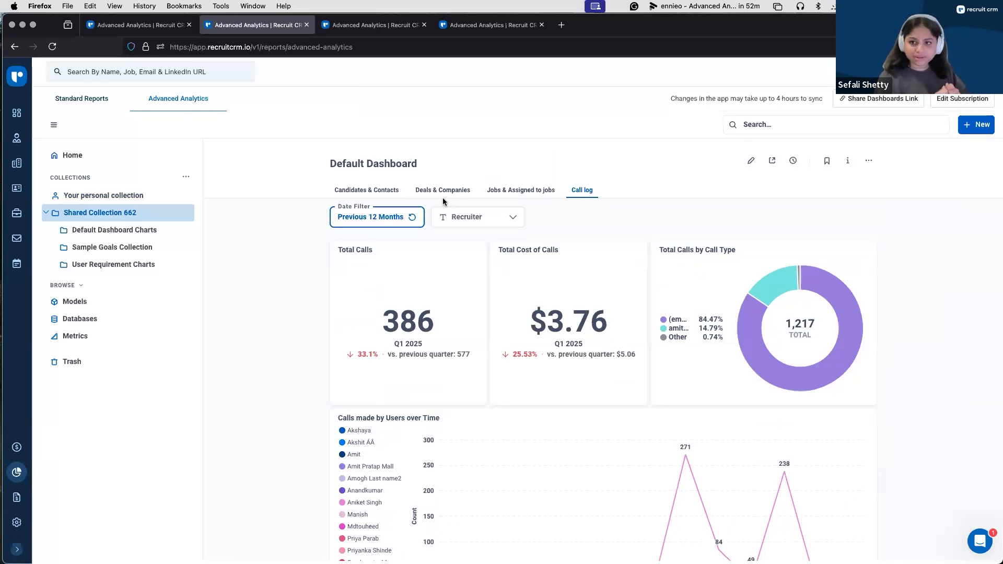
left_click(431, 189)
scroll(587, 189, "down", 5)
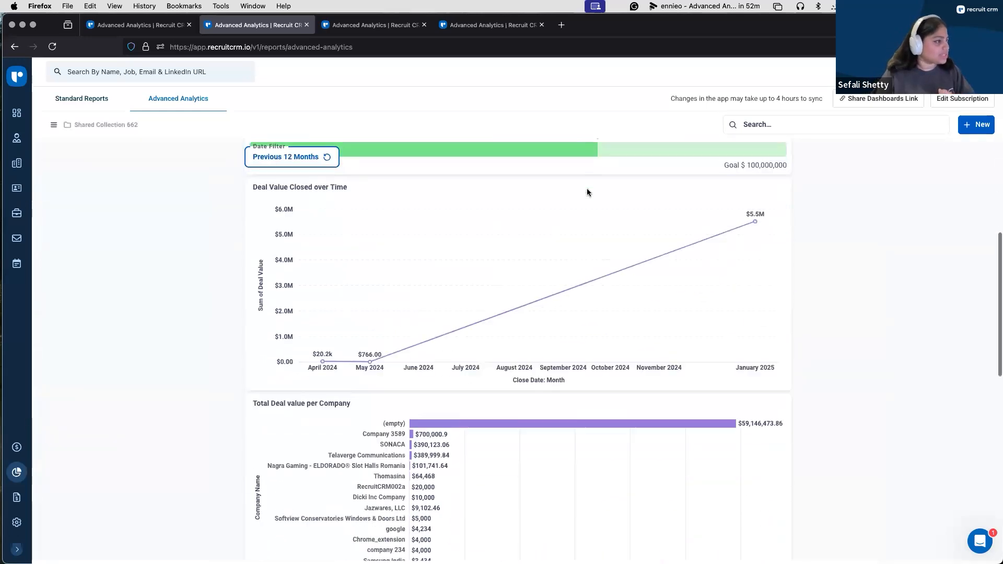
scroll(587, 190, "up", 2)
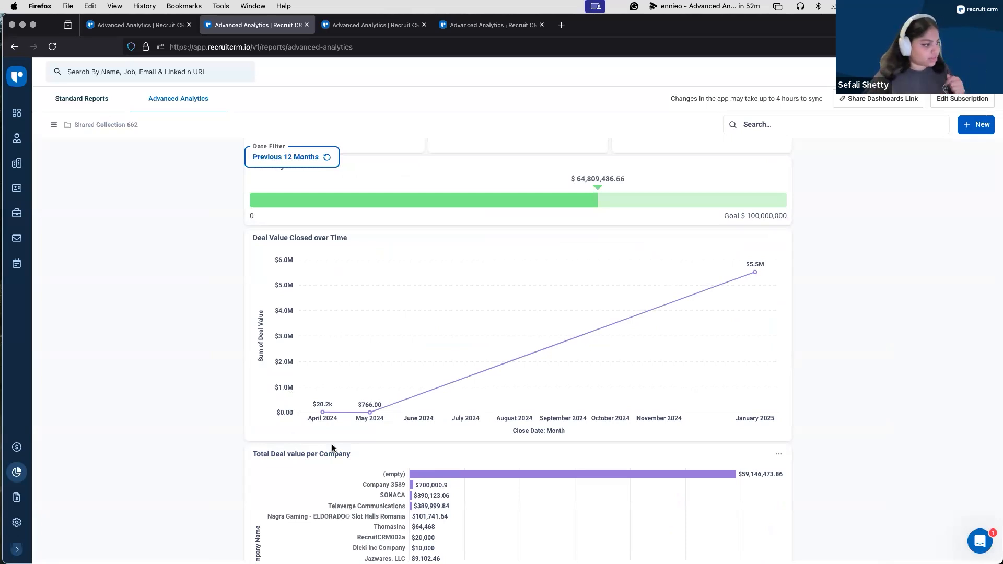
Step: Drill into the April 2024 point of Deal Value Closed over Time to list its deals, and examine their collaborator and split columns
mouse_move(322, 417)
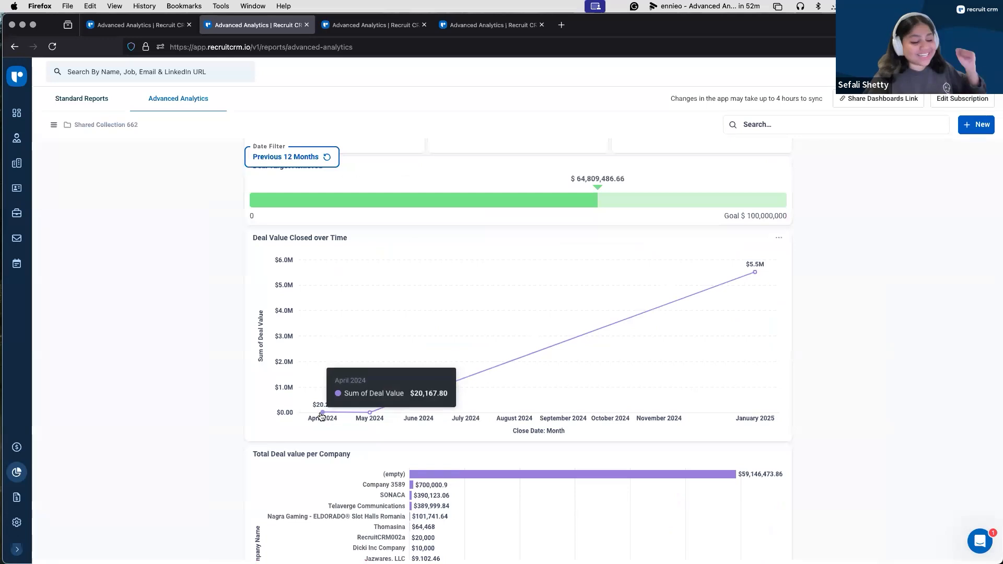
left_click(322, 413)
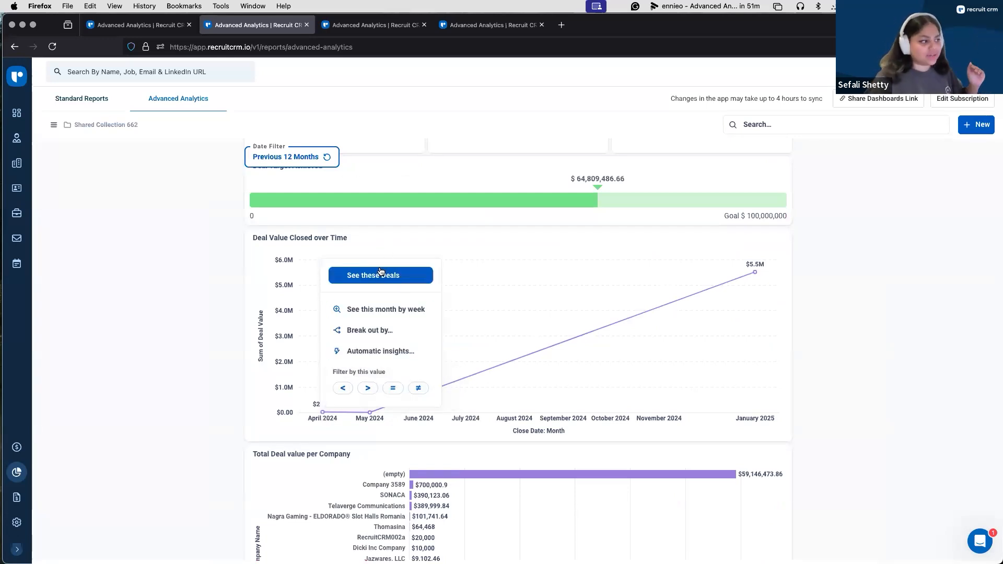
left_click(379, 270)
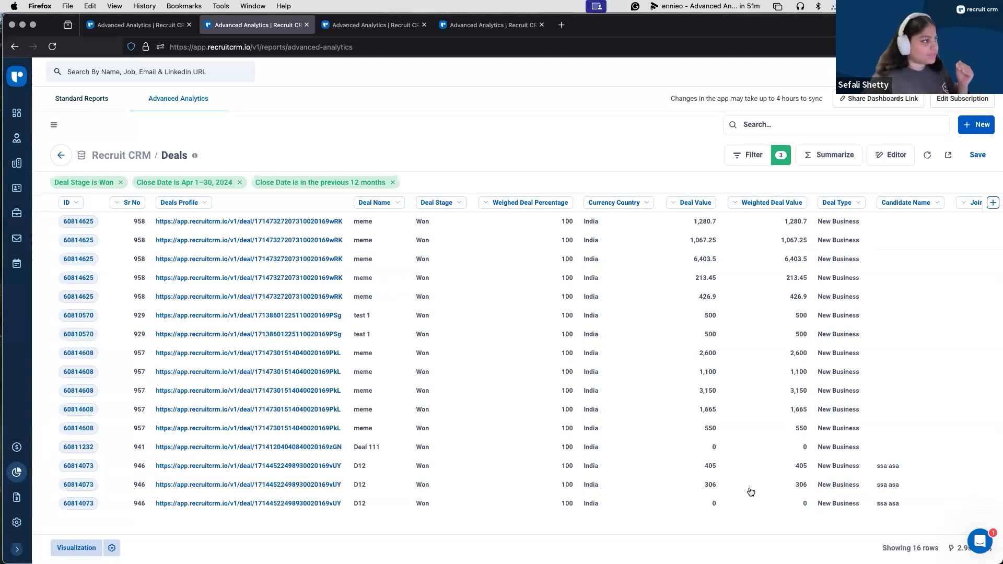
scroll(256, 403, "right", 10)
scroll(256, 403, "right", 15)
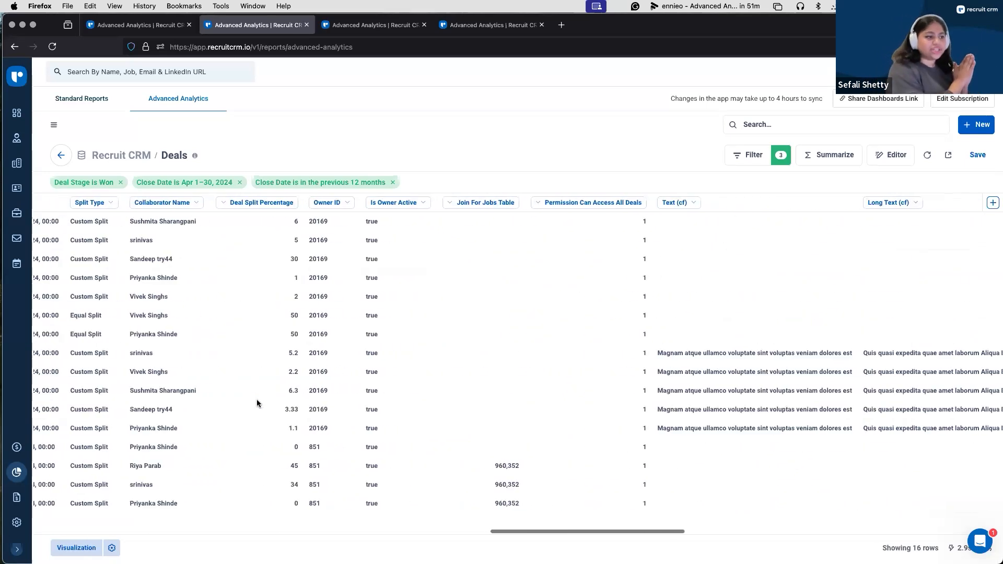
scroll(257, 400, "right", 1)
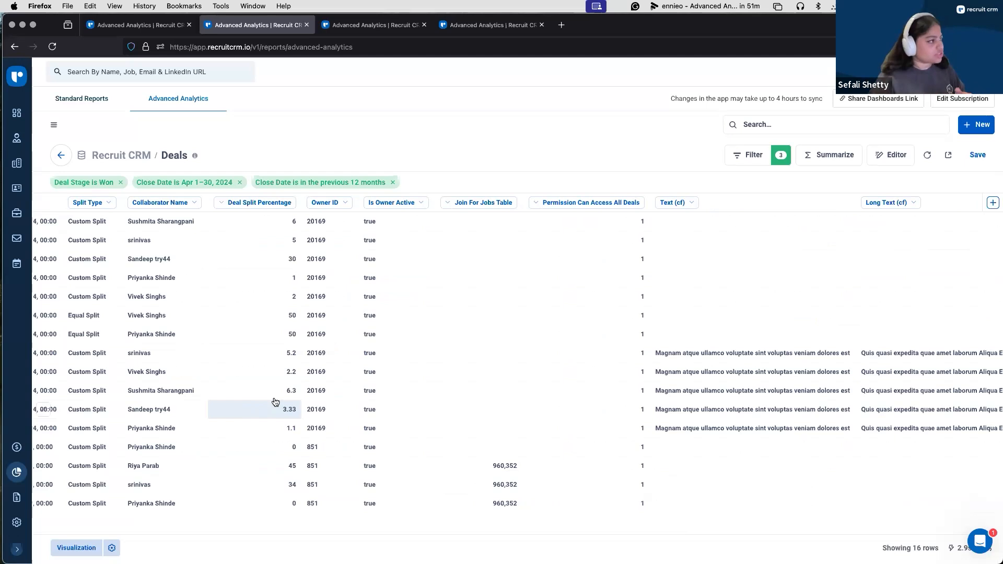
Step: Return to the Default Dashboard and break out the April 2024 point of Deal Value Closed over Time by Collaborator Name
left_click(59, 161)
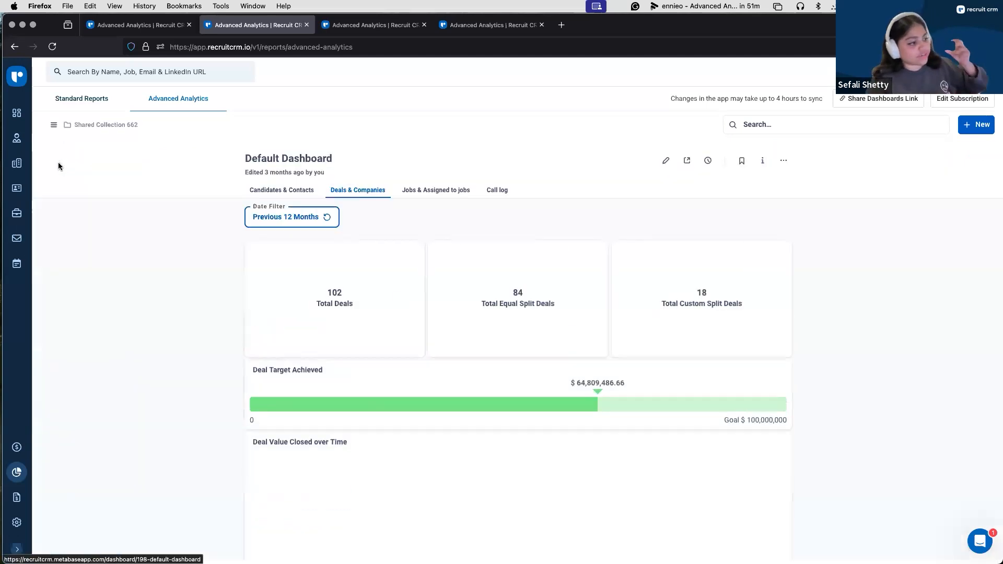
scroll(366, 413, "down", 10)
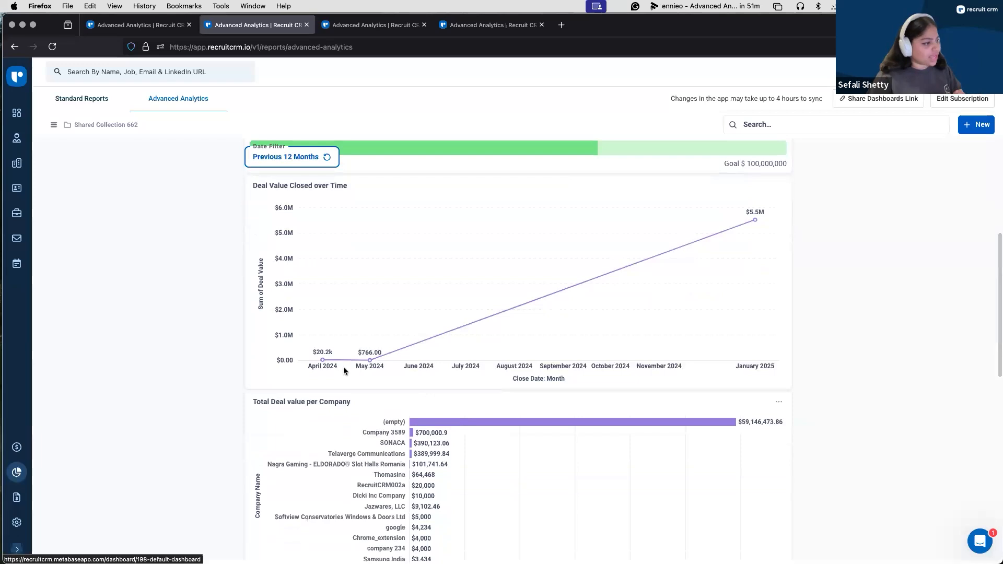
left_click(321, 360)
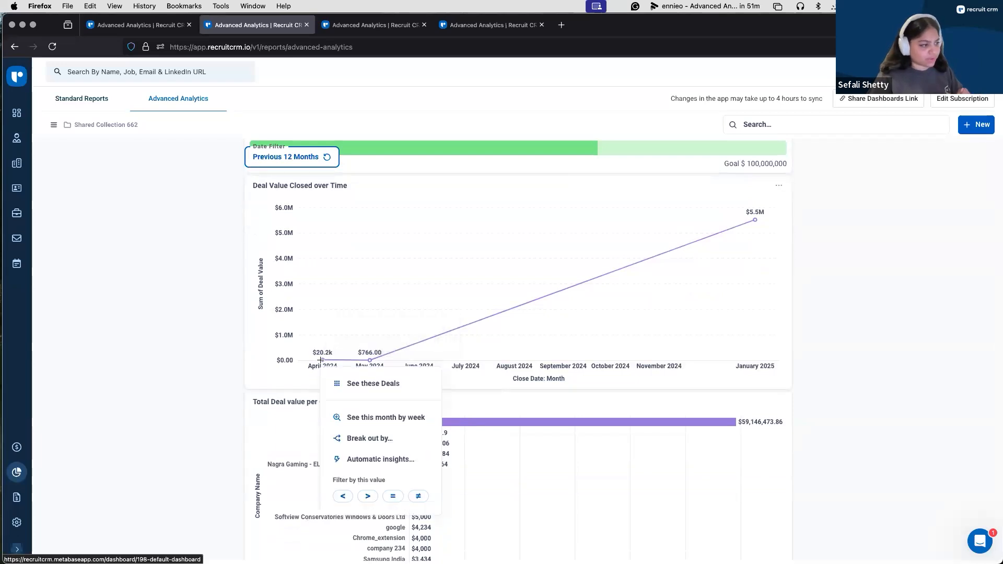
left_click(378, 443)
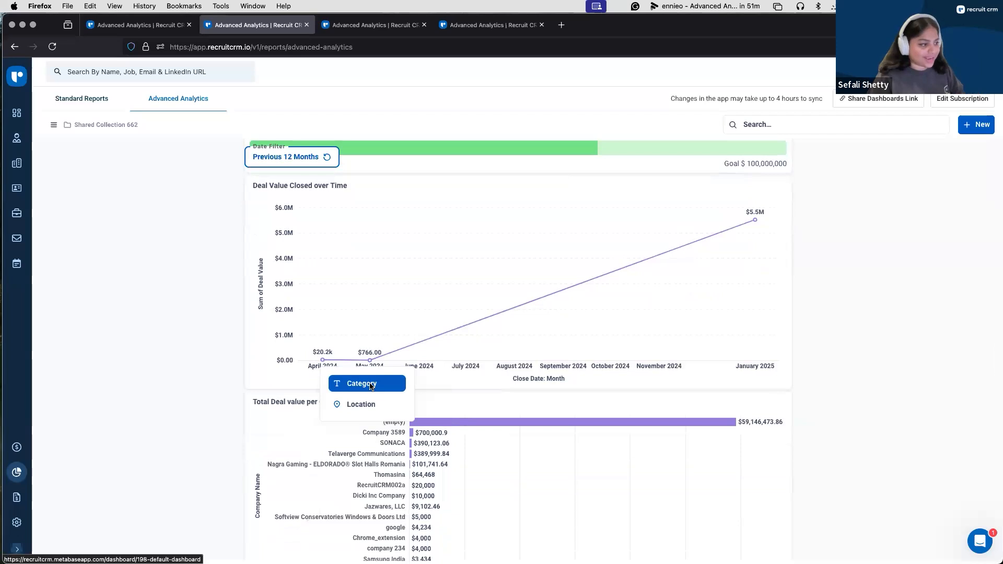
left_click(370, 384)
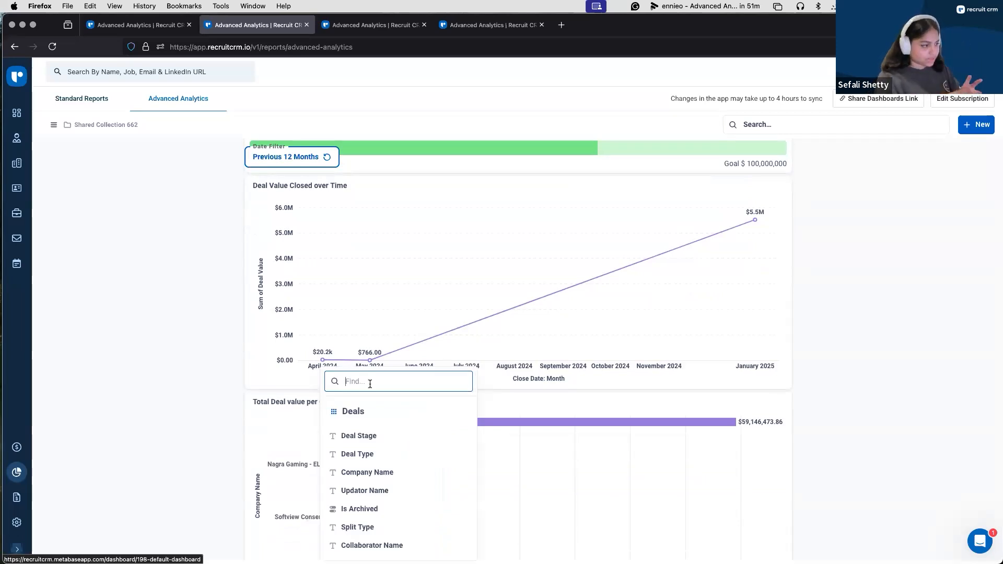
type("co")
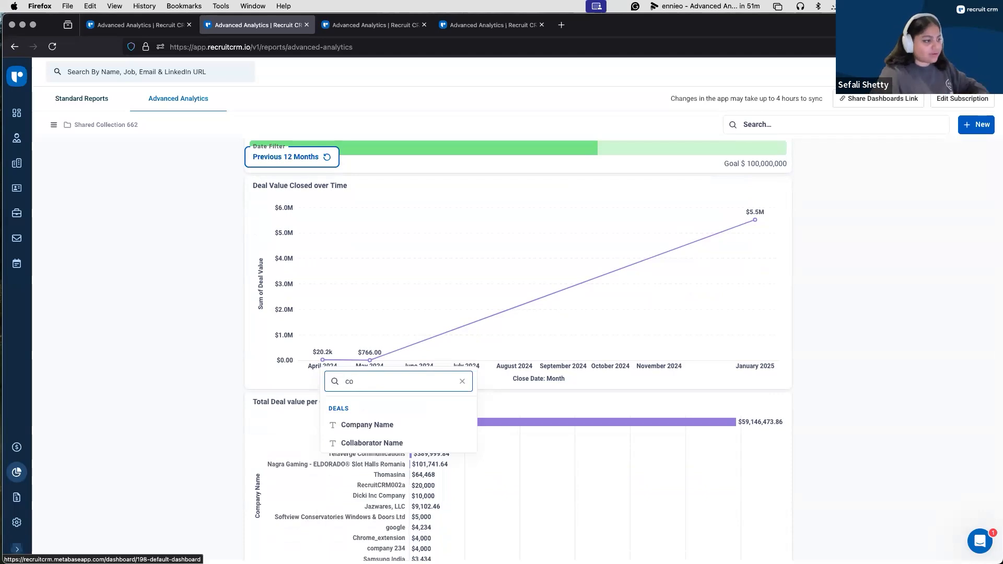
left_click(384, 443)
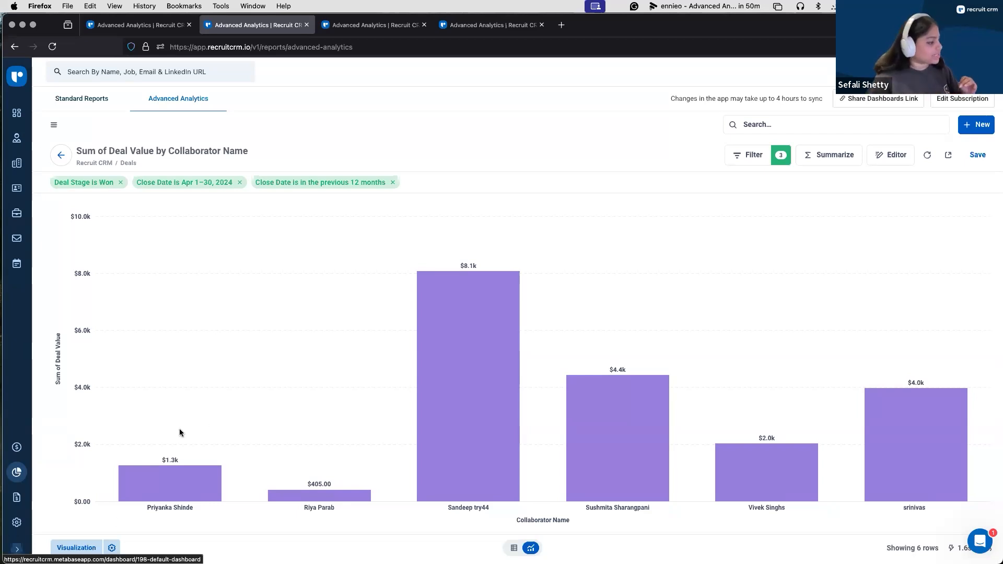
Step: Preview the collaborator chart as line and pie visualizations and switch it back to a bar chart
left_click(69, 550)
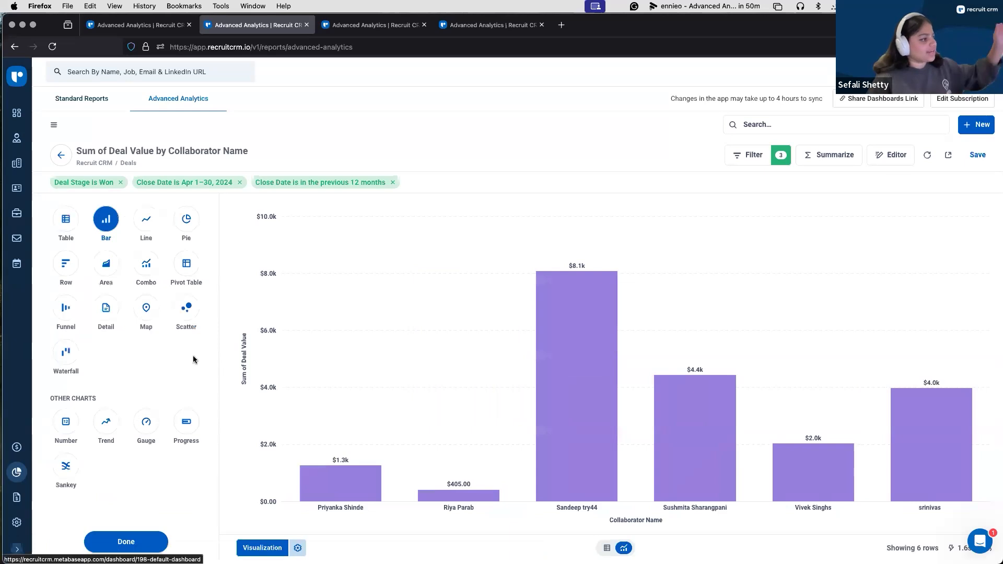
left_click(145, 226)
left_click(174, 225)
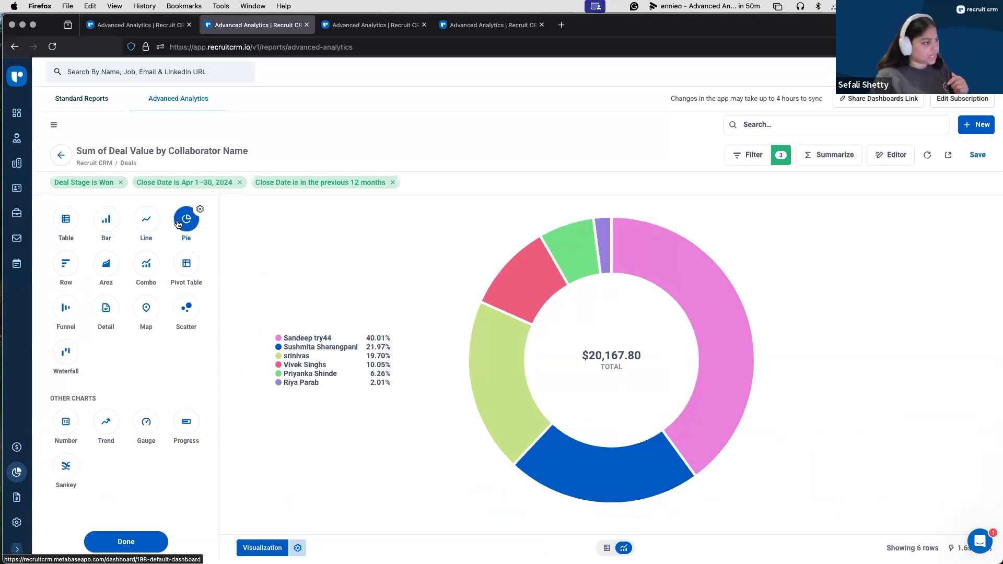
left_click(110, 224)
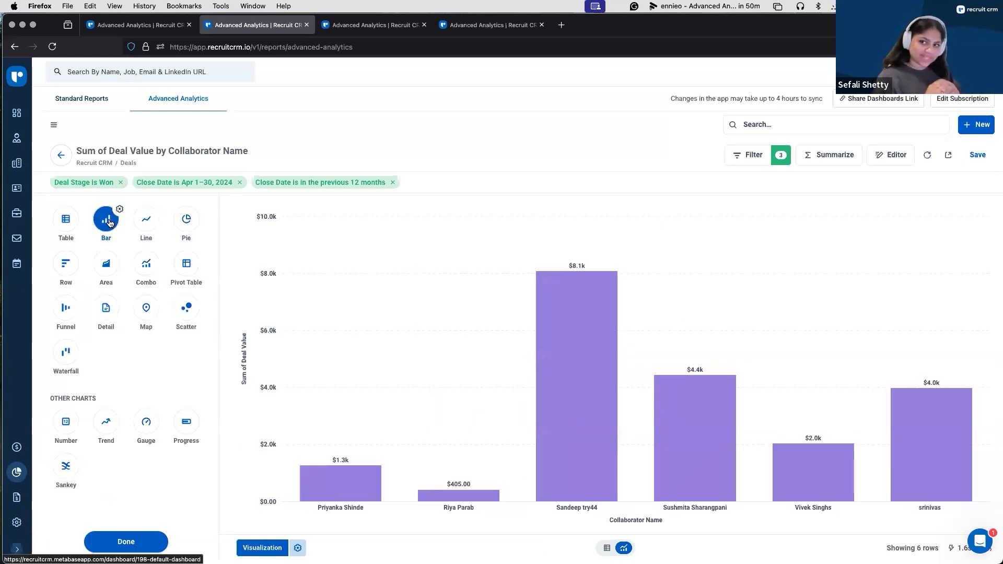
Step: Format the Sum of Deal Value series on the Y-axis with Euro as its unit of currency
left_click(299, 547)
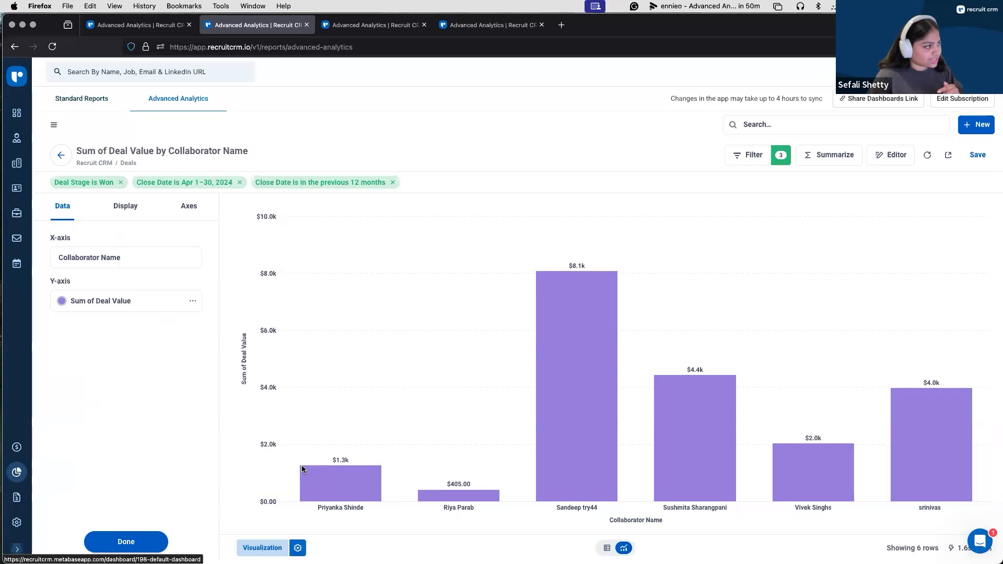
mouse_move(303, 468)
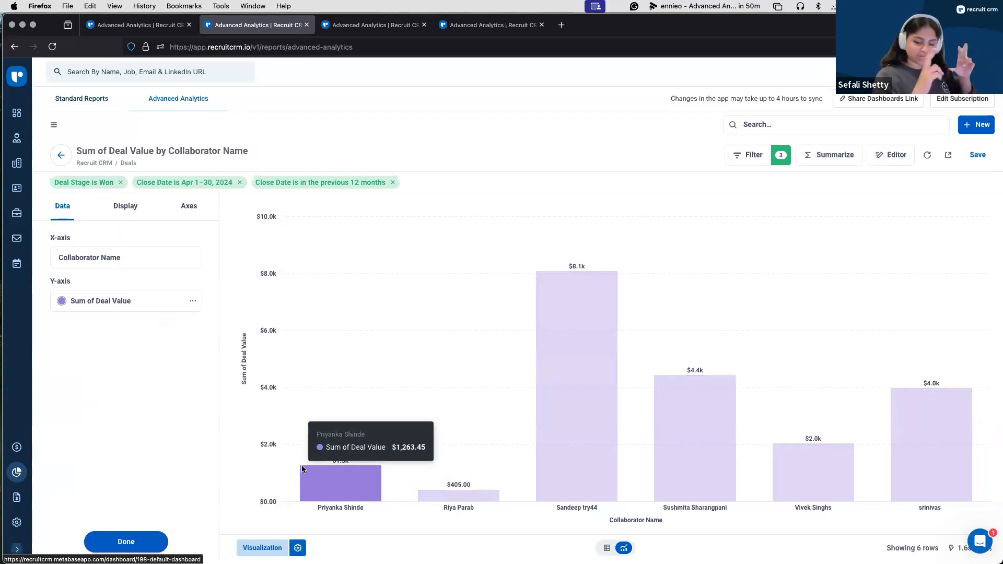
left_click(198, 301)
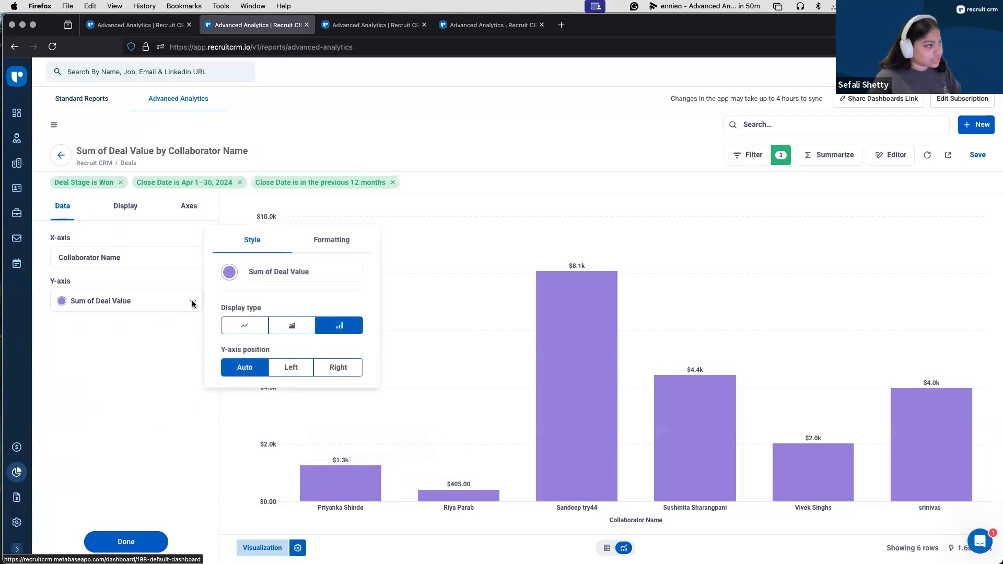
left_click(331, 244)
left_click(337, 250)
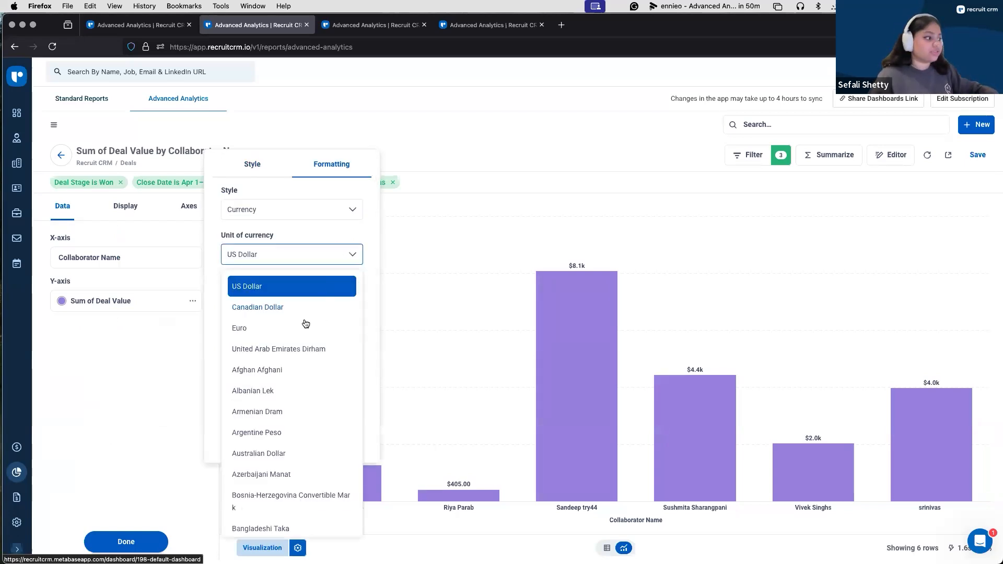
left_click(291, 328)
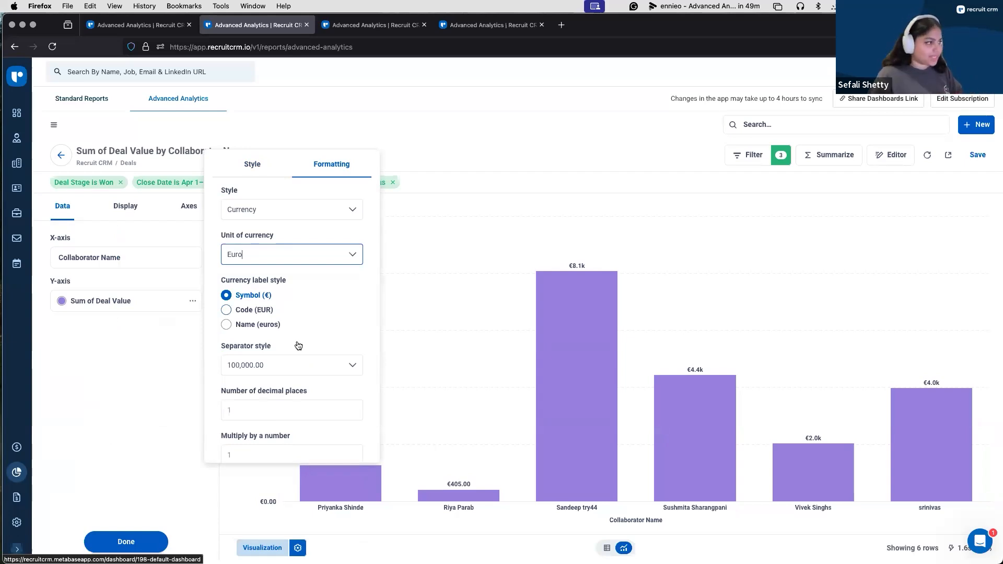
scroll(315, 362, "down", 5)
left_click(145, 532)
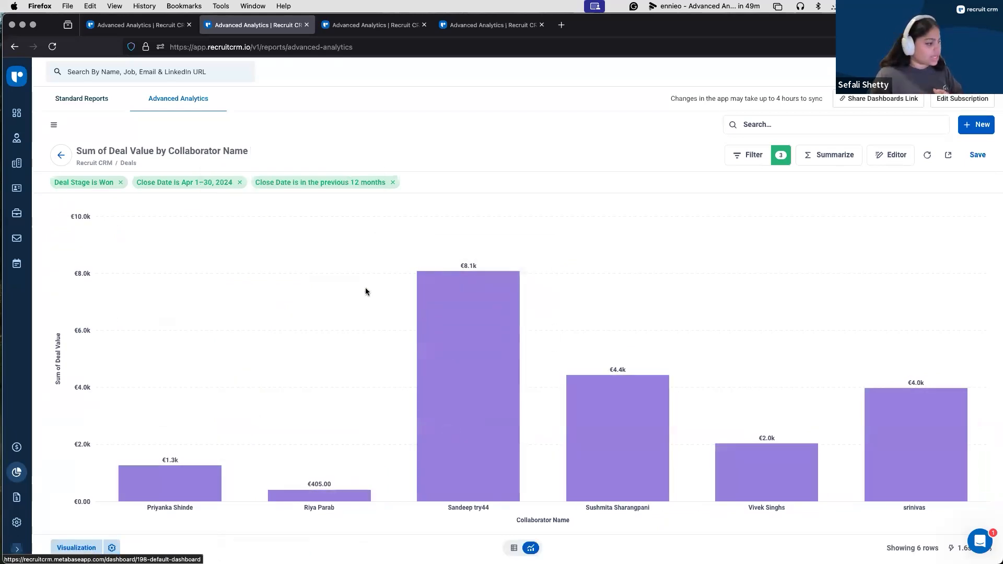
Step: Add a goal line with a goal value of 2000 to the collaborator bar chart
left_click(112, 548)
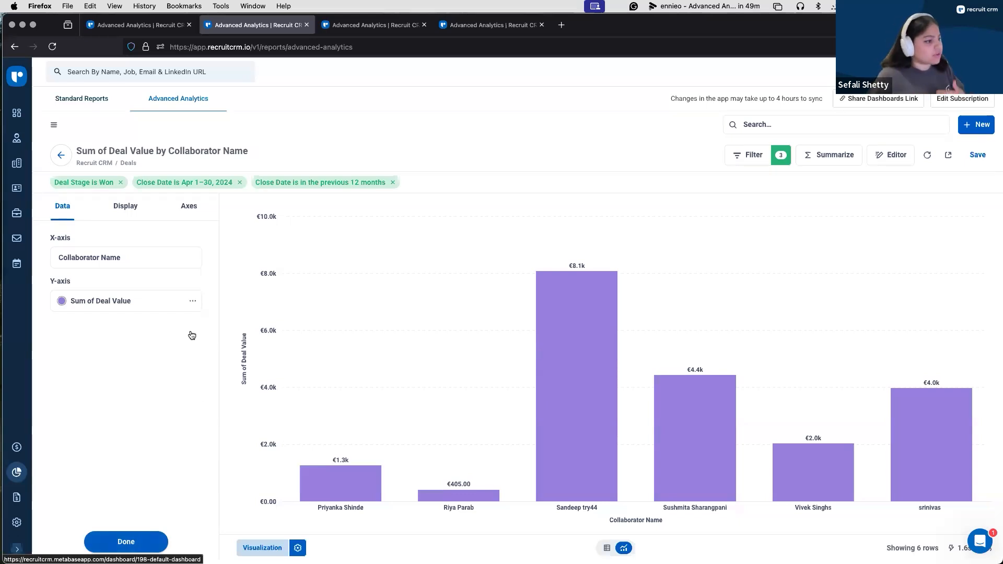
left_click(130, 207)
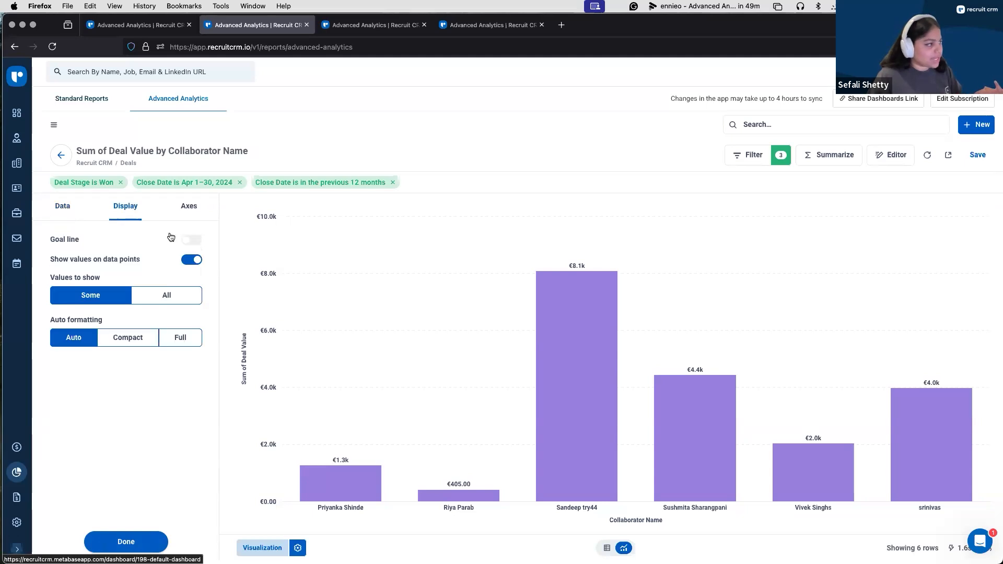
left_click(192, 240)
left_click(128, 278)
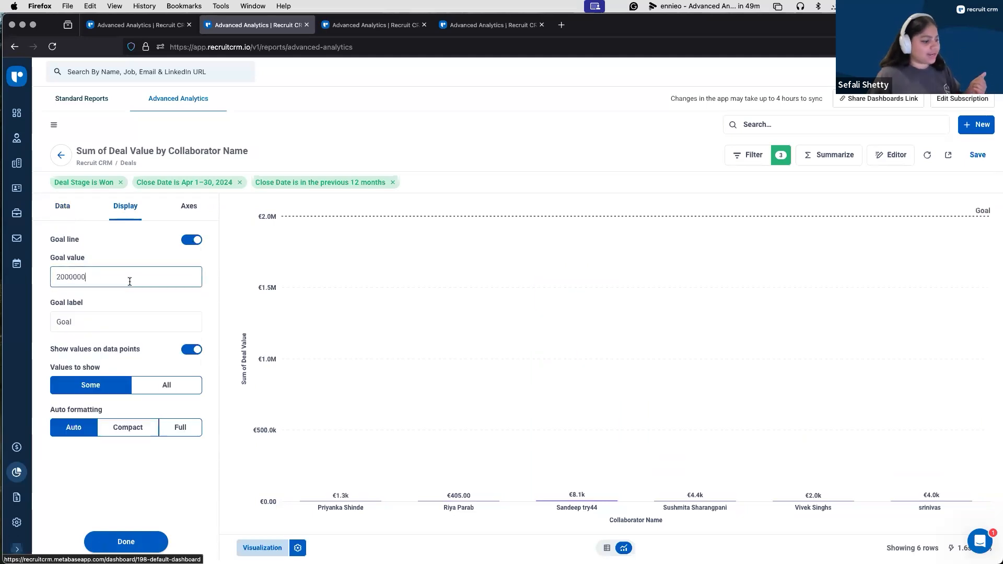
key("BackSpace")
key("BackSpace")
key("BackSpace")
key("BackSpace")
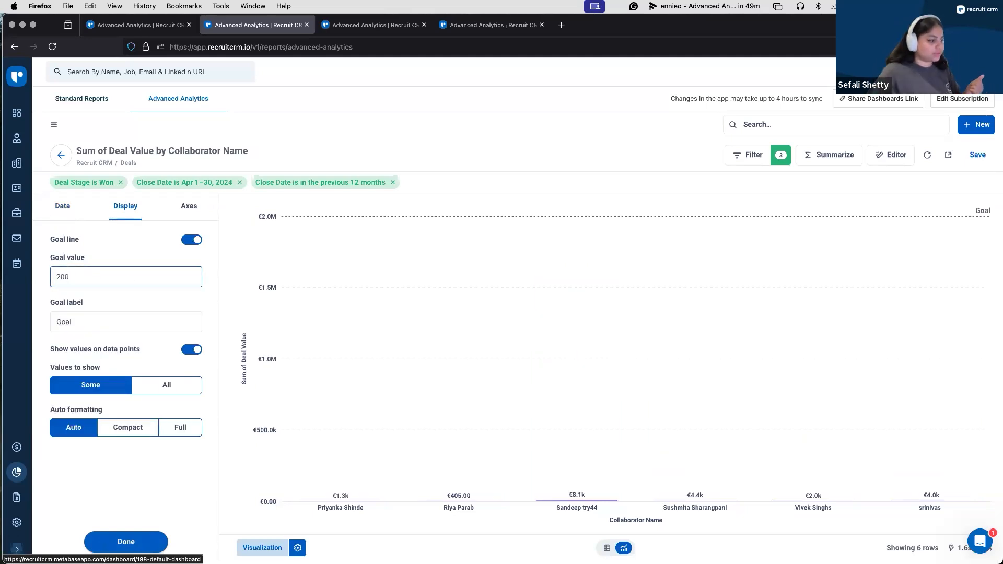
left_click(138, 252)
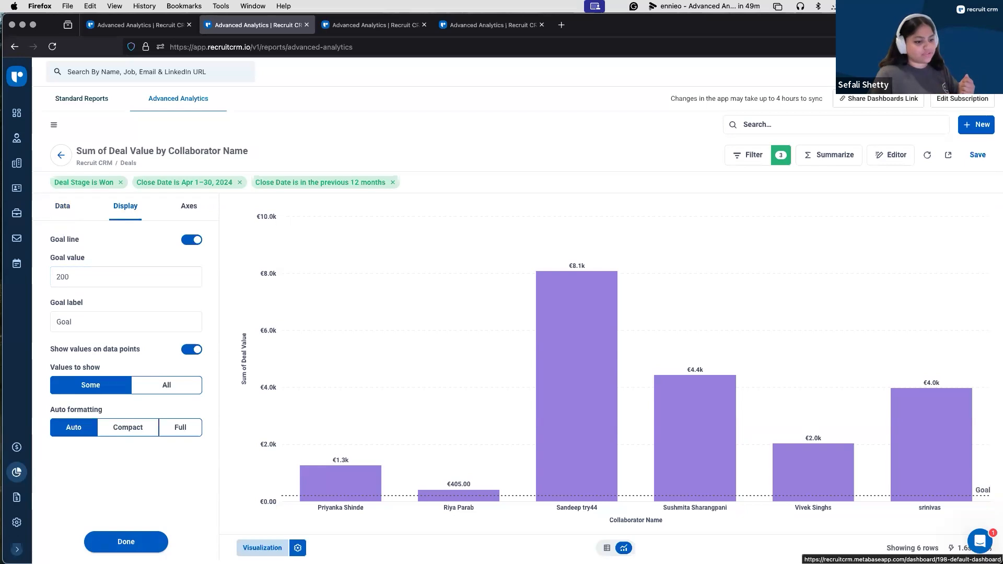
left_click(96, 276)
type("0")
left_click(108, 293)
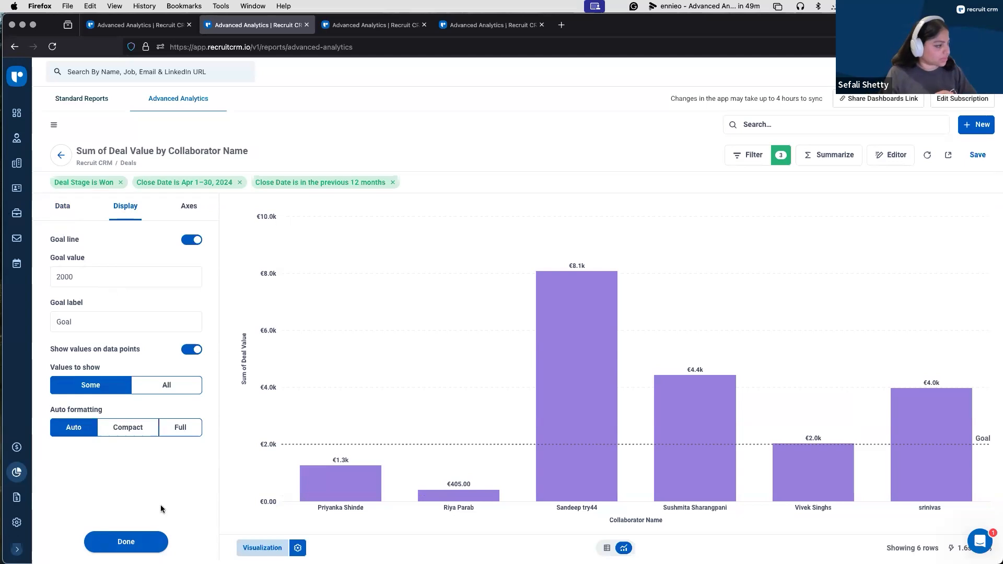
left_click(151, 541)
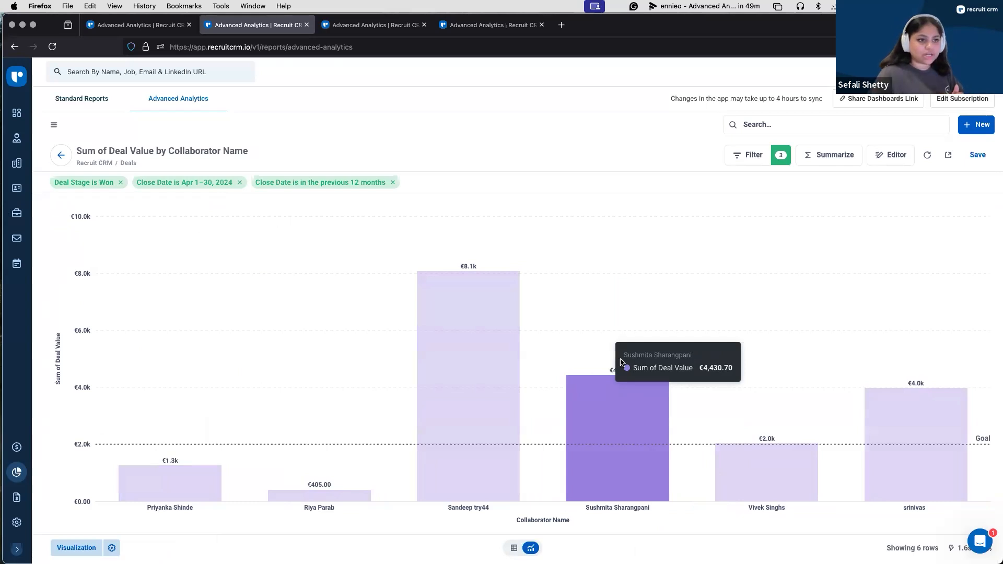
Step: Save the chart as the question "deals by Collabs" in Default Dashboard Charts without adding it to a dashboard
left_click(977, 155)
left_click(545, 271)
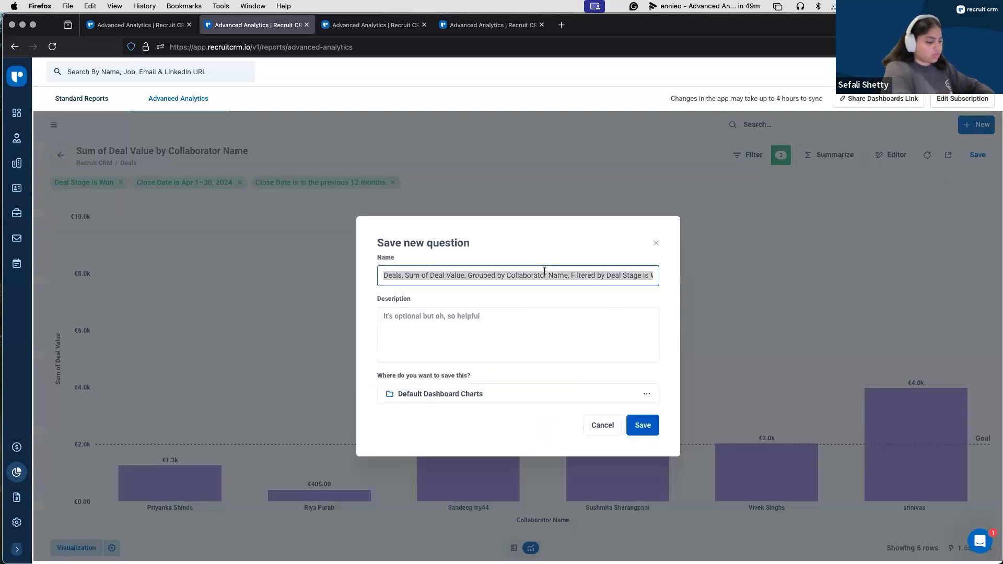
type("Deals")
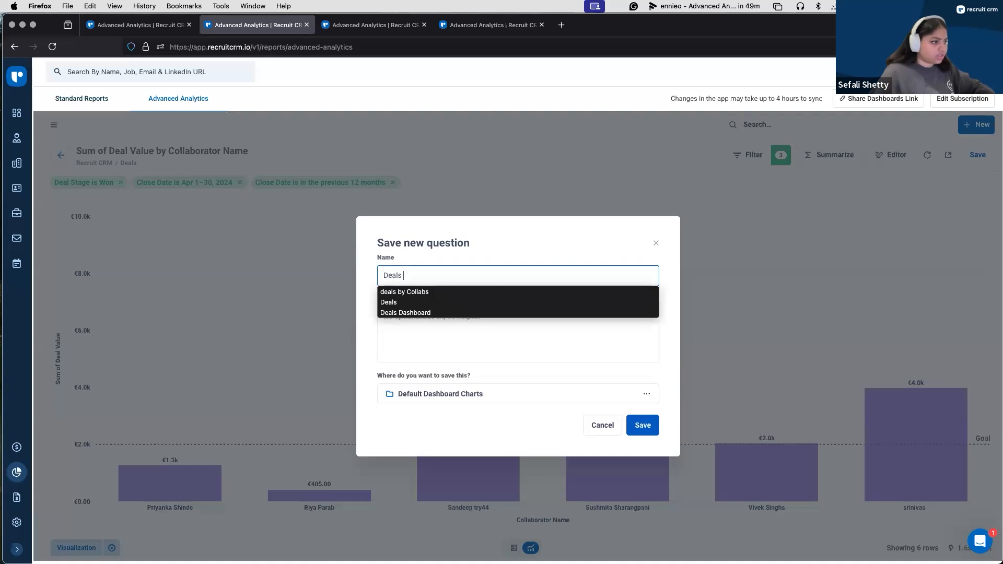
left_click(515, 292)
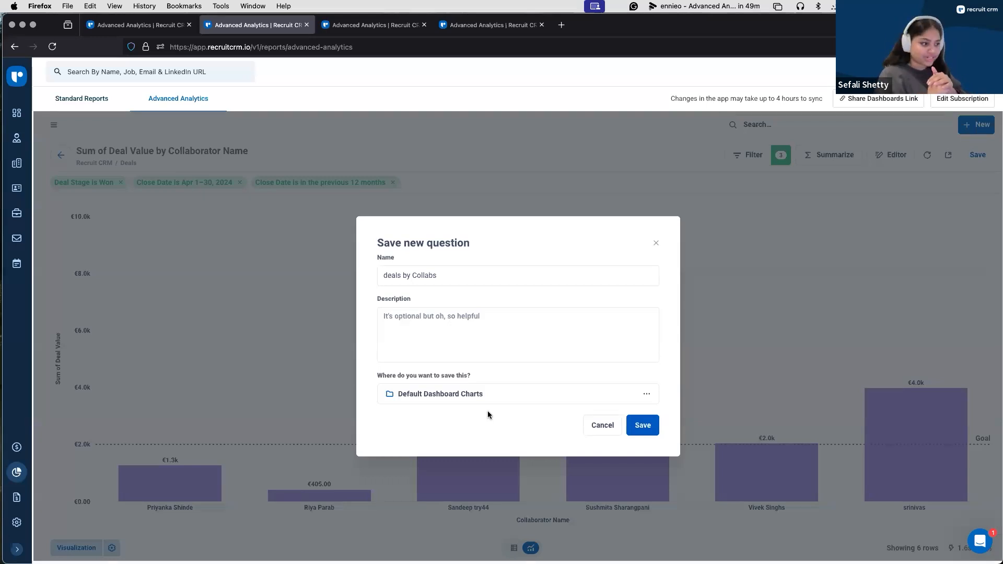
left_click(648, 432)
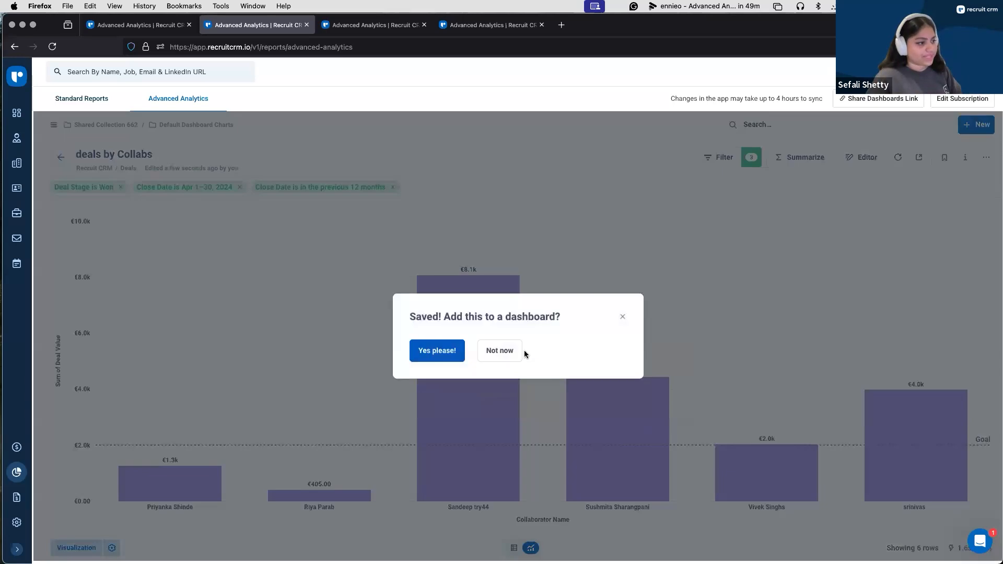
left_click(500, 351)
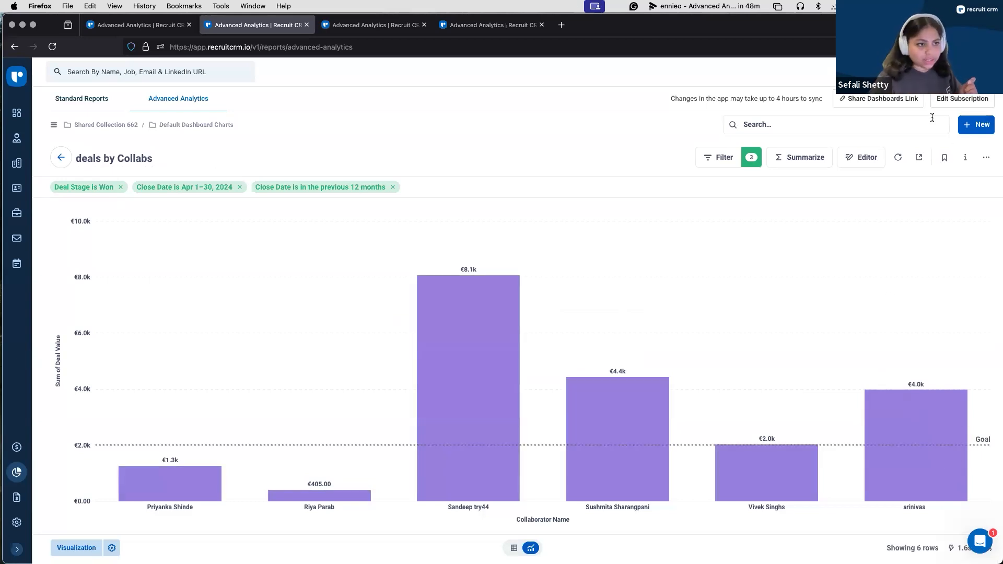
Step: Start creating an alert for the saved question and examine its goal-line conditions and check frequency options
left_click(916, 159)
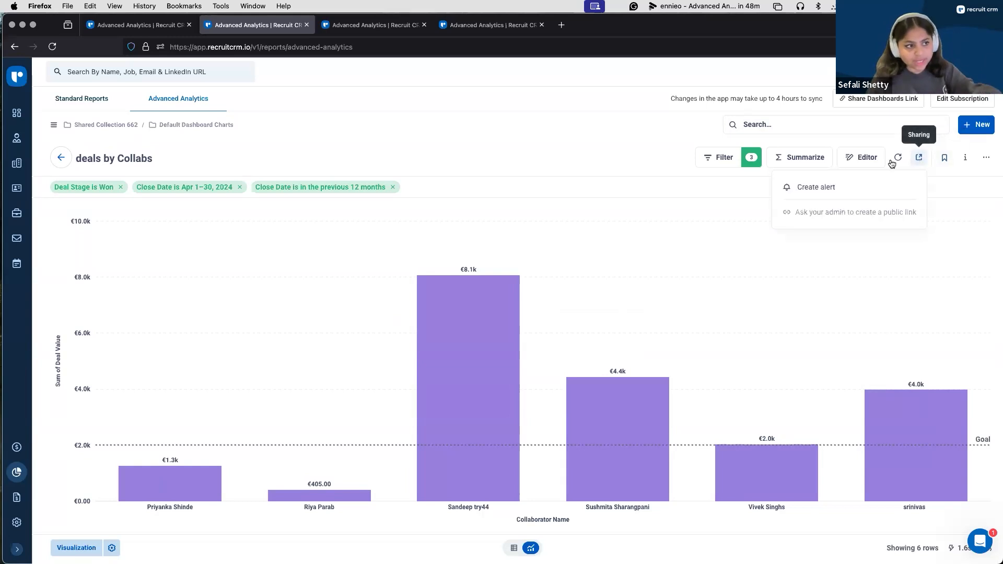
left_click(849, 184)
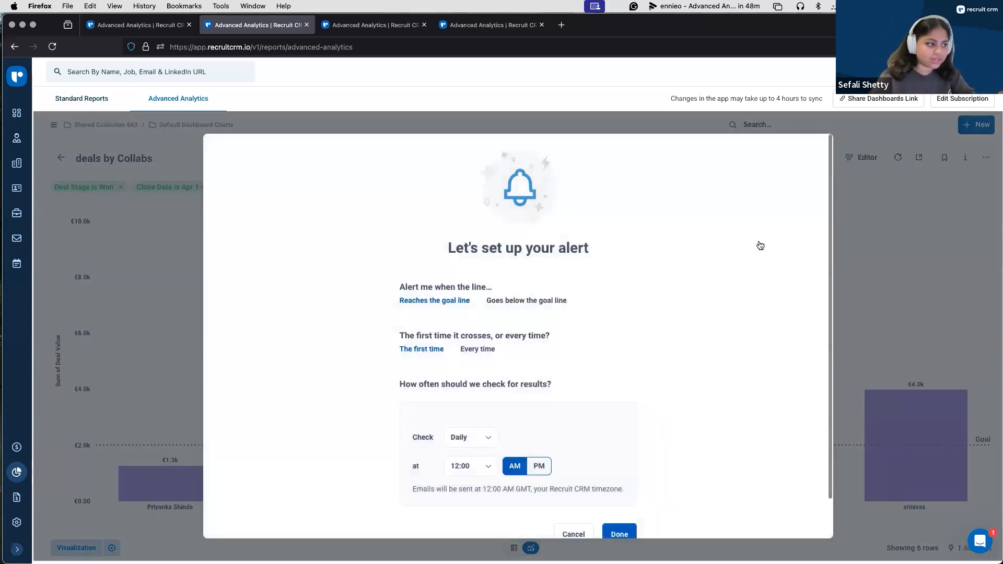
scroll(693, 292, "down", 2)
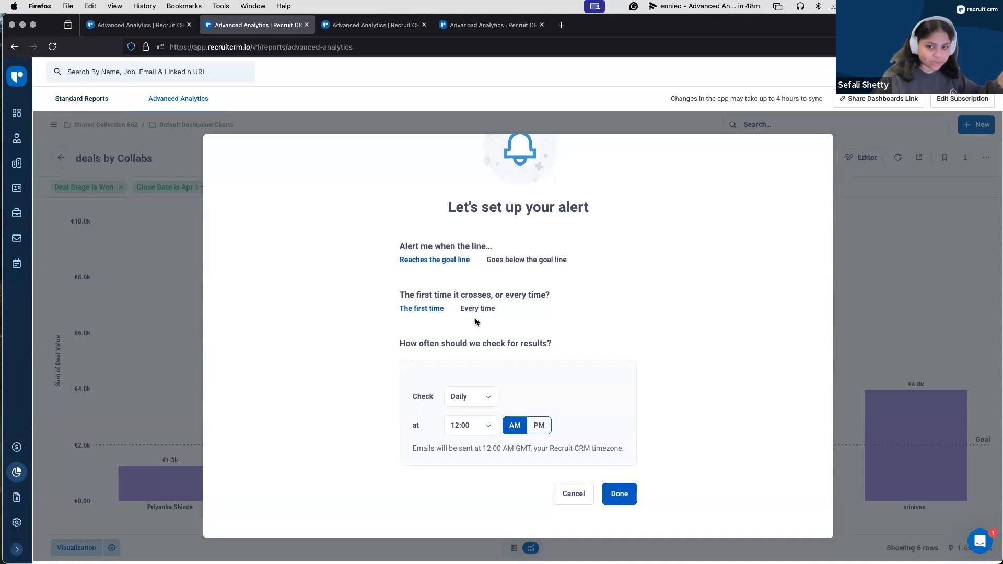
scroll(477, 327, "up", 1)
scroll(484, 409, "down", 1)
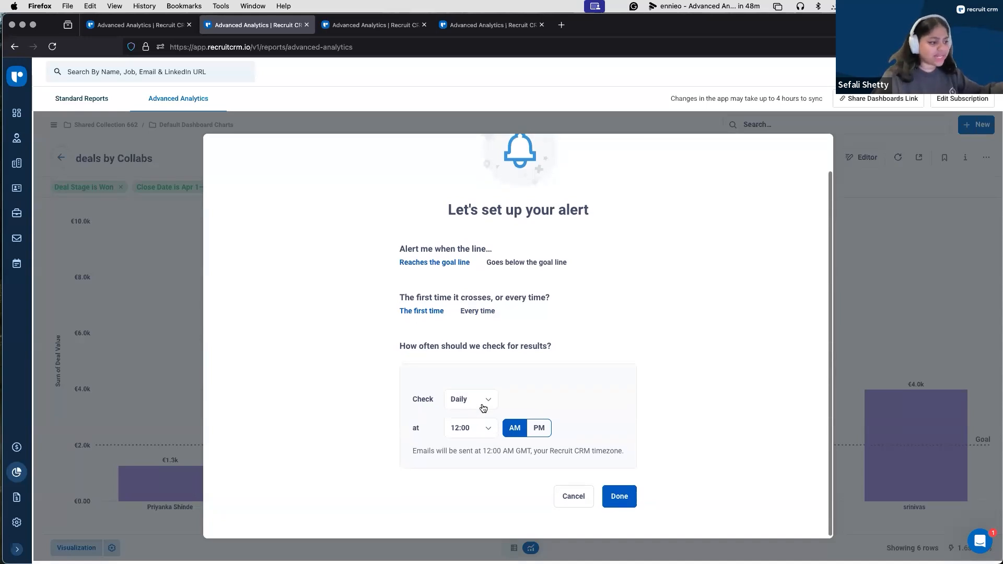
left_click(483, 406)
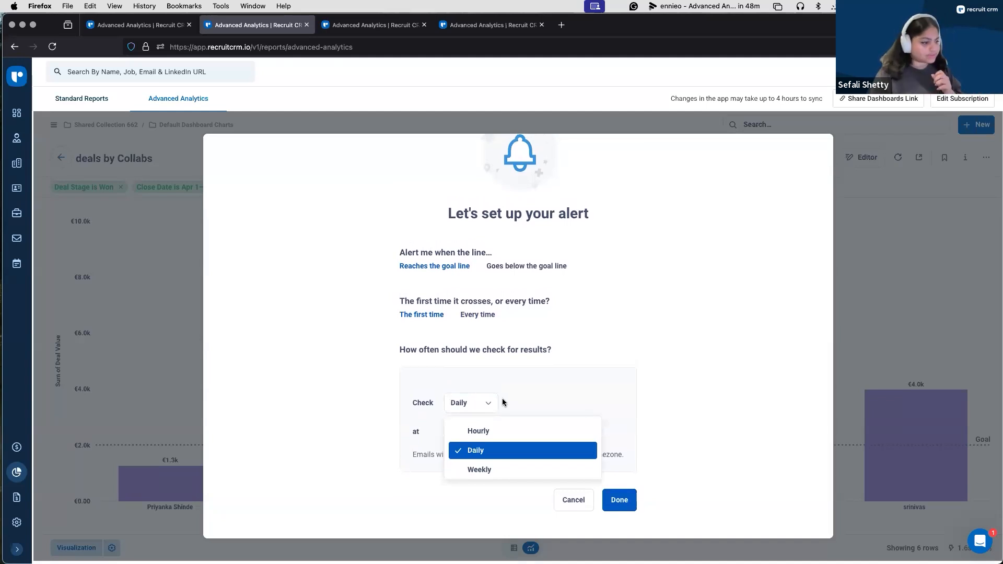
left_click(638, 391)
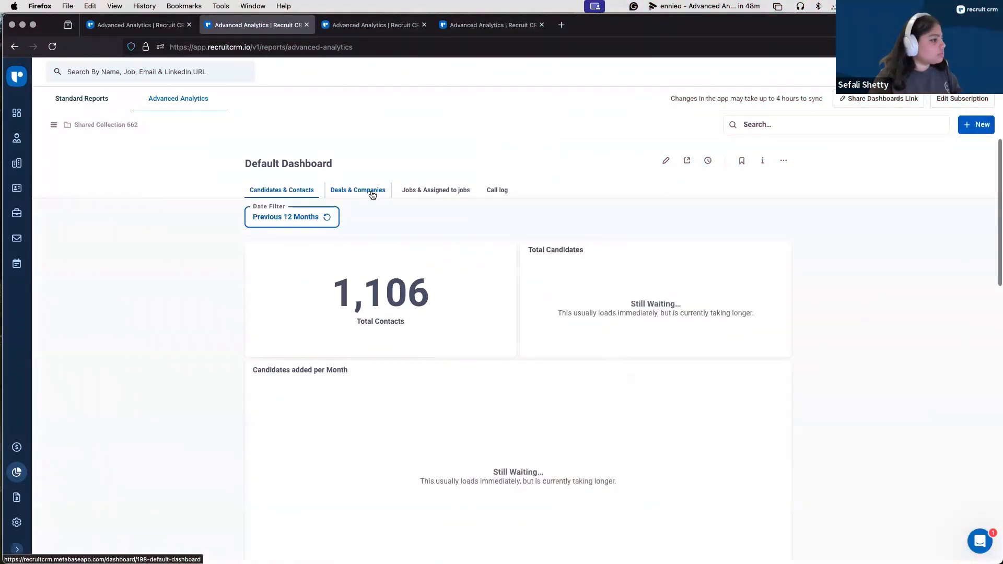
Step: Go back to the Default Dashboard and look over its Deals & Companies charts
left_click(359, 190)
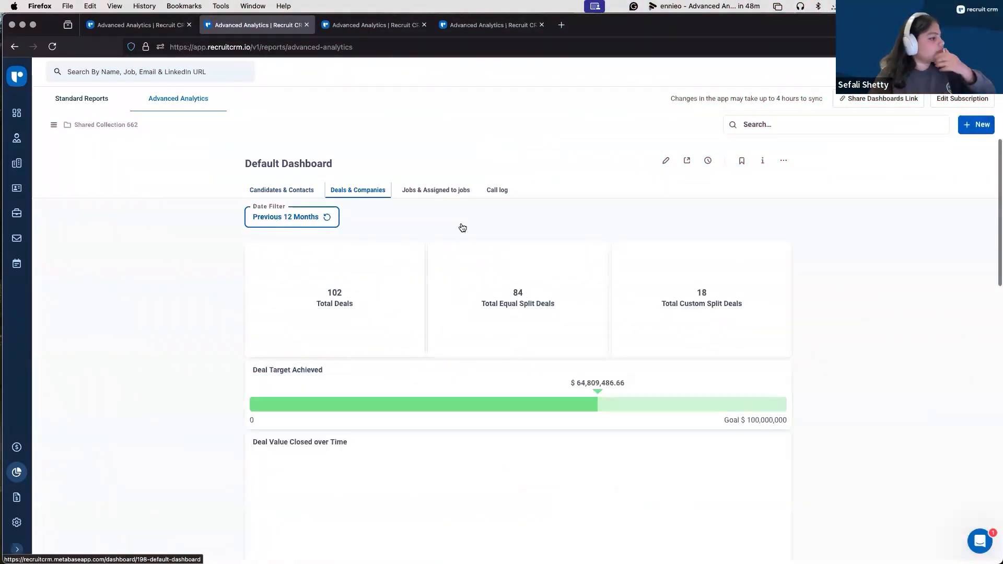
scroll(462, 226, "down", 4)
scroll(463, 228, "up", 3)
scroll(463, 227, "up", 2)
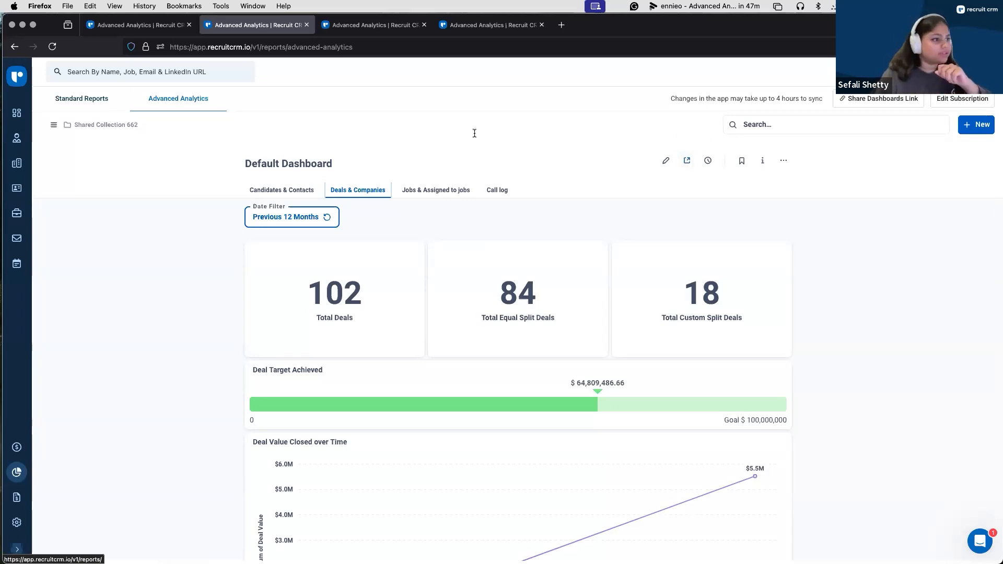
Step: Set up a weekly email subscription for the Default Dashboard and add the intended user as recipient
left_click(689, 161)
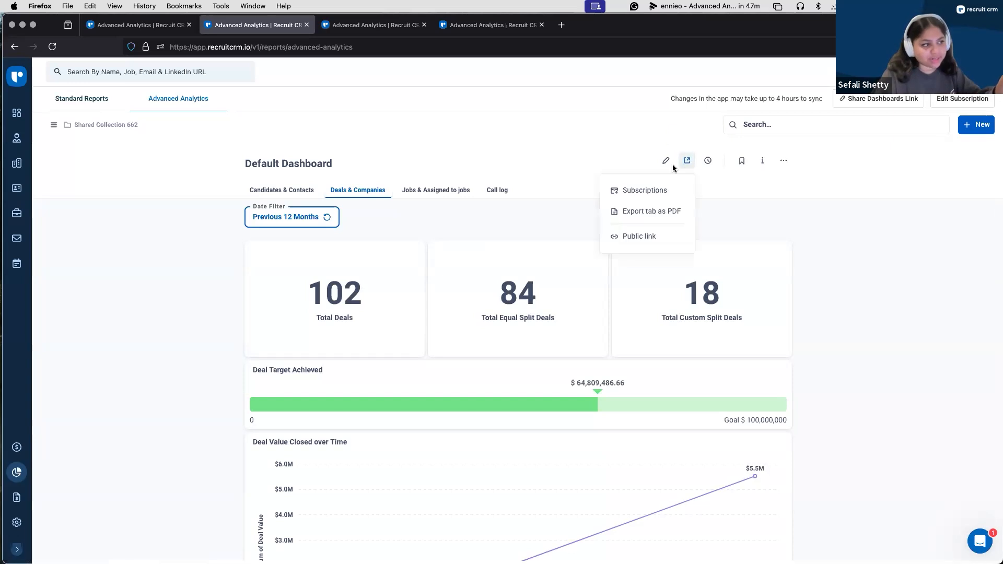
left_click(645, 191)
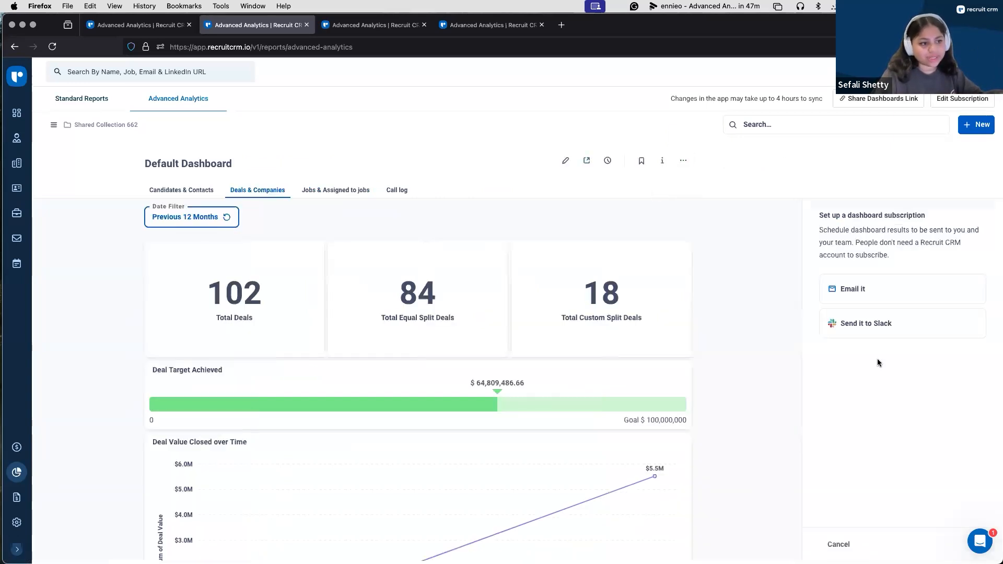
left_click(862, 294)
left_click(857, 305)
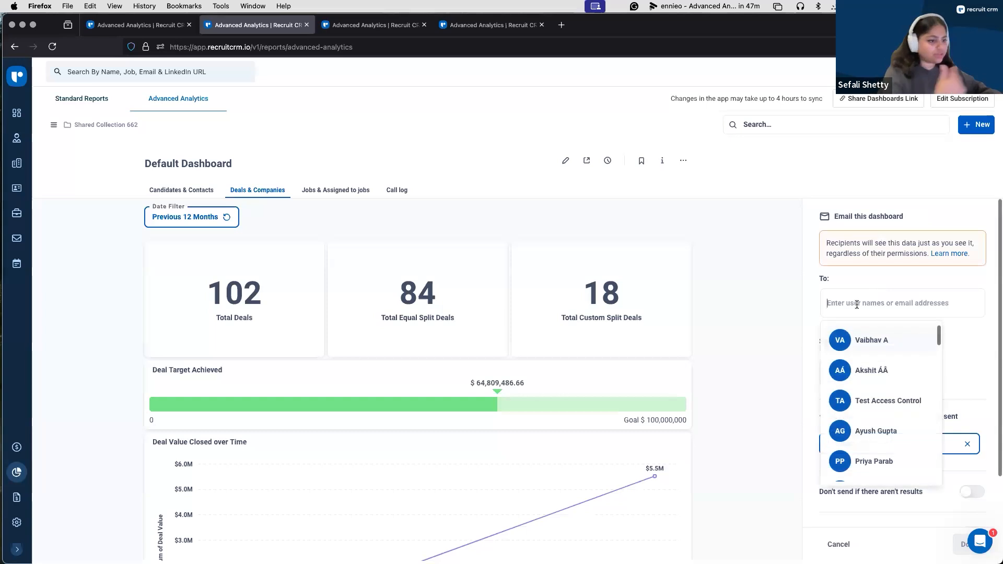
type("sef")
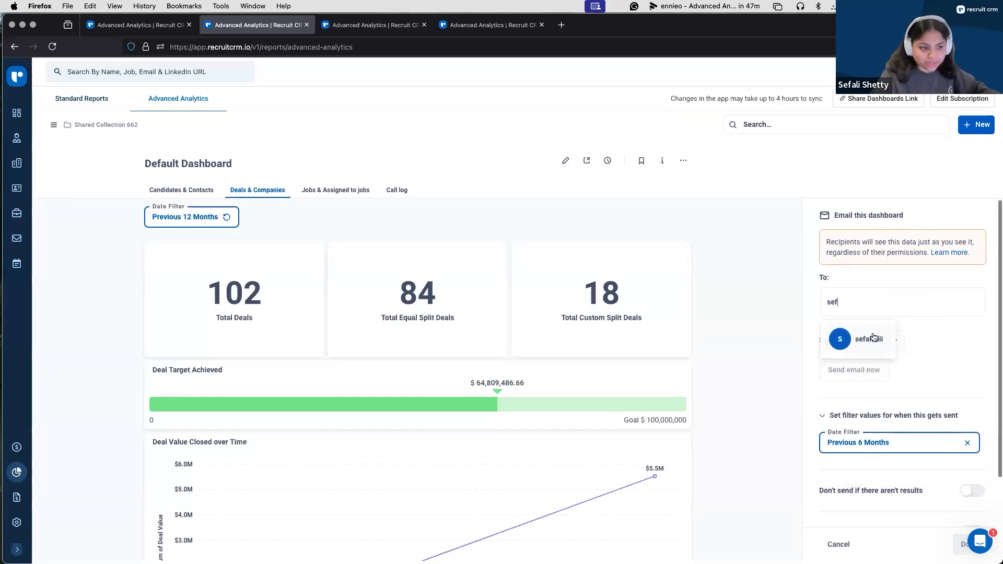
left_click(875, 338)
left_click(905, 277)
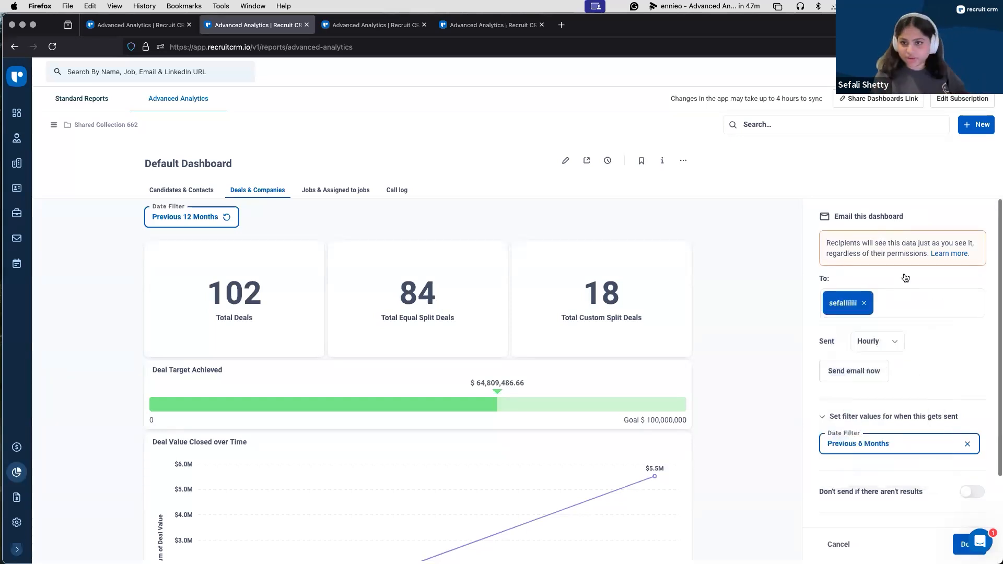
left_click(880, 339)
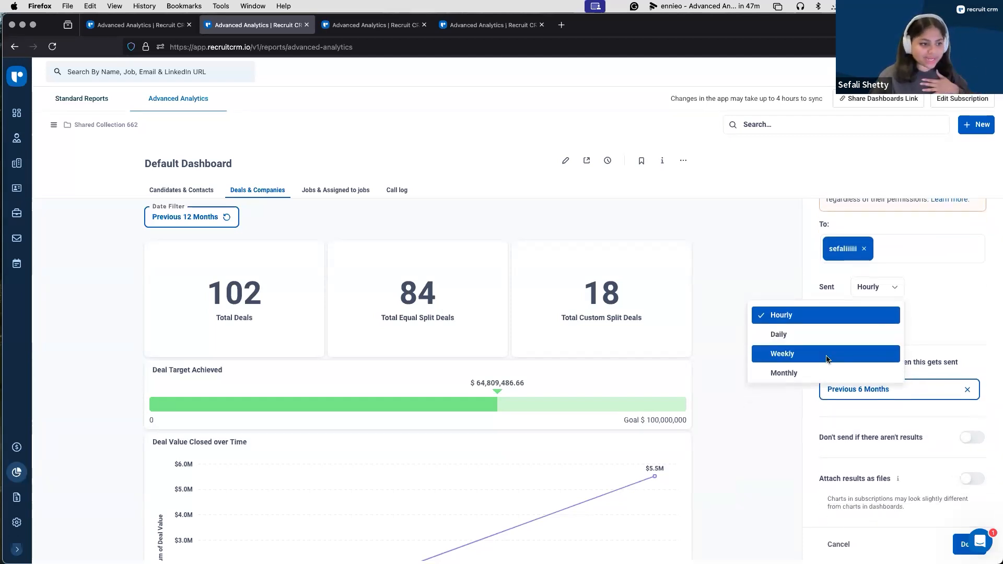
left_click(827, 359)
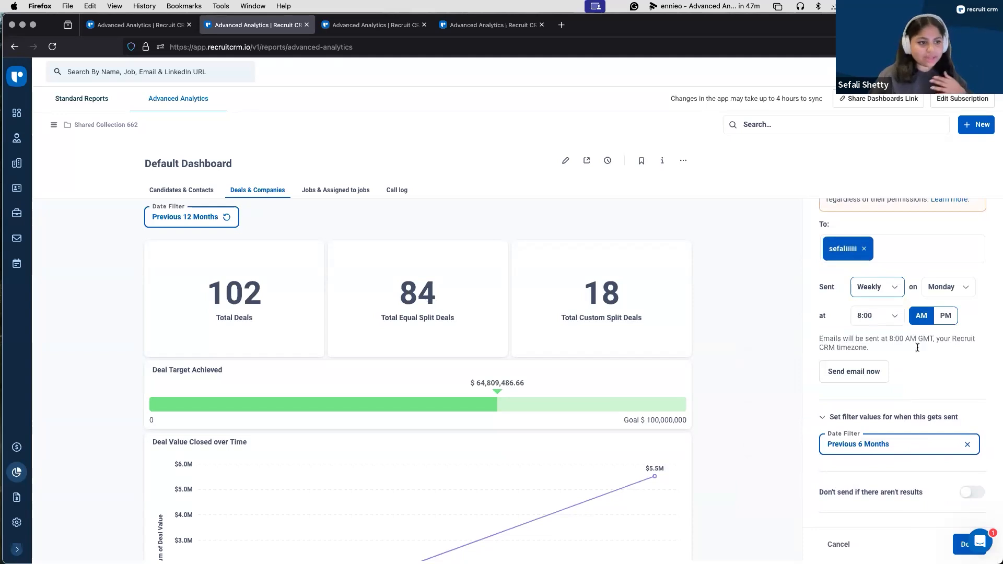
Step: Set the subscription's date filter to the previous 1 week, including this week
scroll(903, 337, "down", 1)
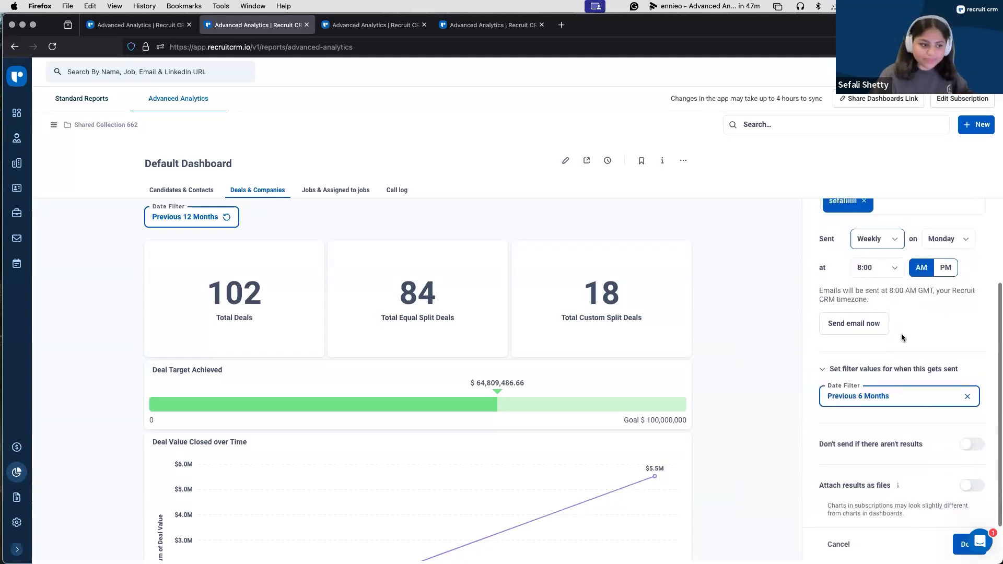
left_click(900, 397)
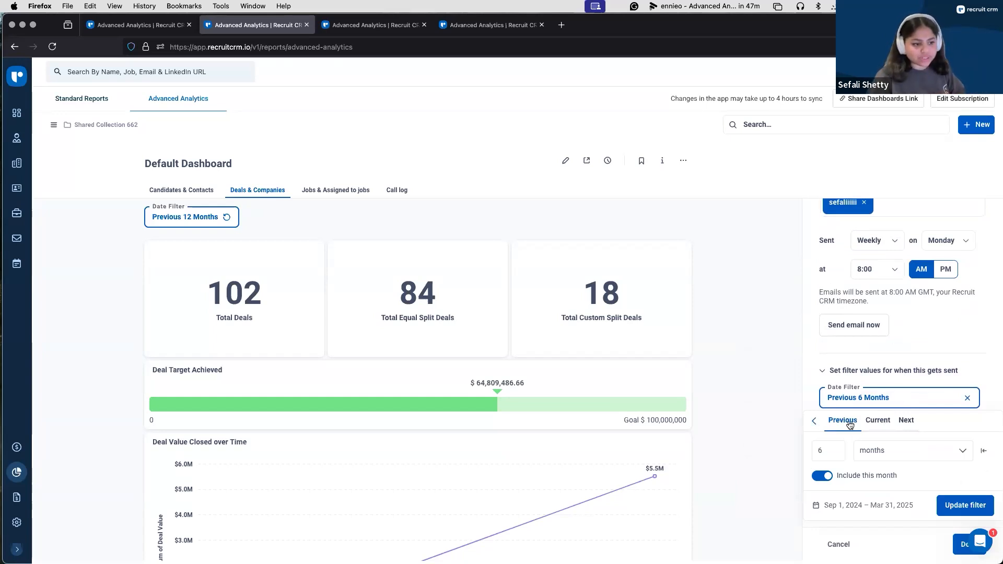
left_click(836, 451)
key("BackSpace")
type("1")
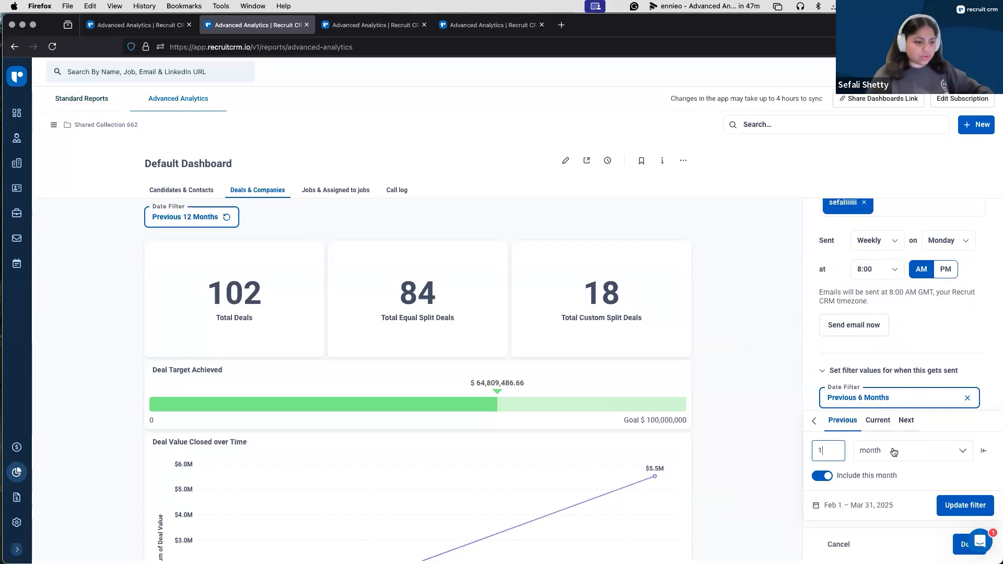
left_click(894, 452)
left_click(903, 357)
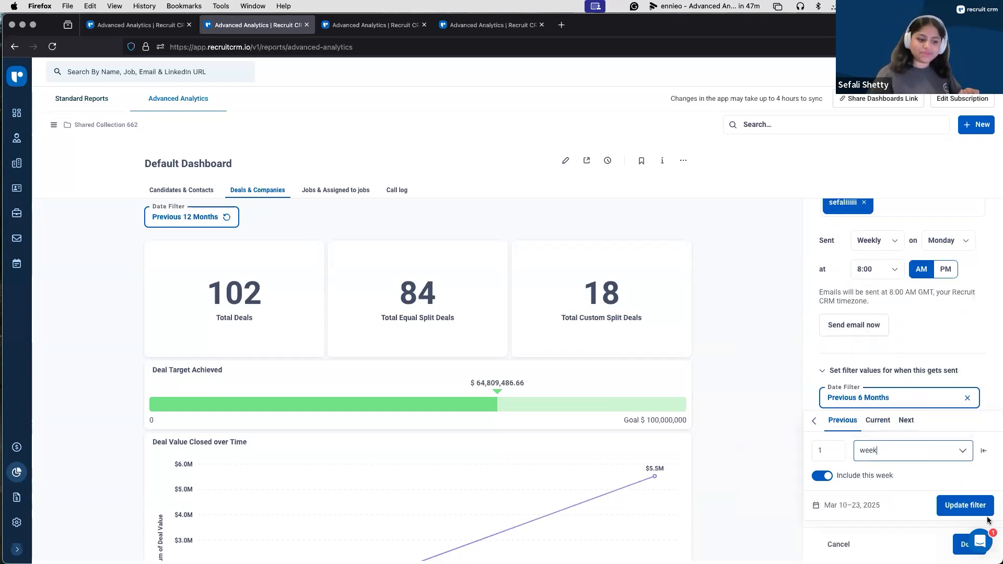
left_click(973, 506)
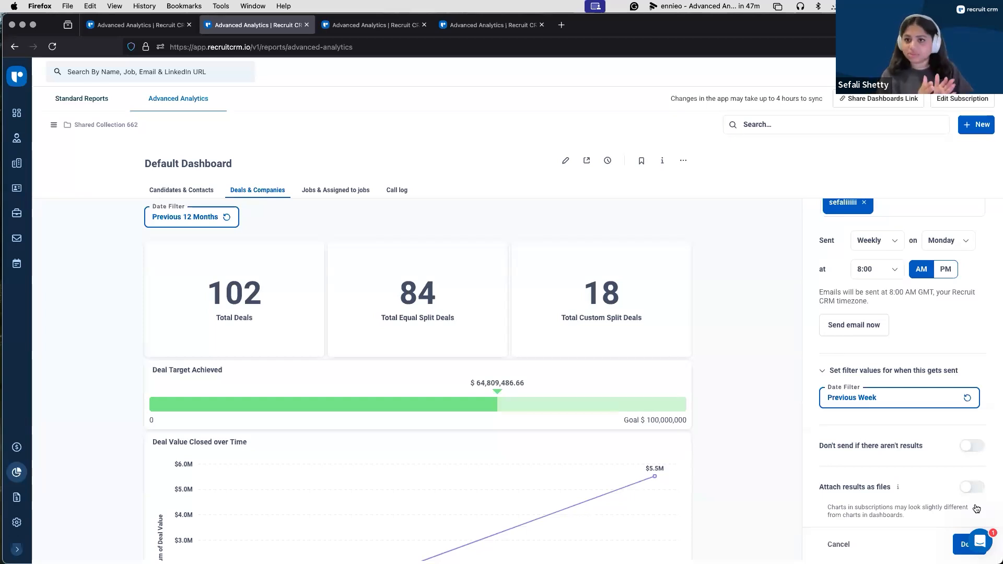
Step: Turn on attaching results as files for the subscription and review the file format options and attachable questions
left_click(972, 487)
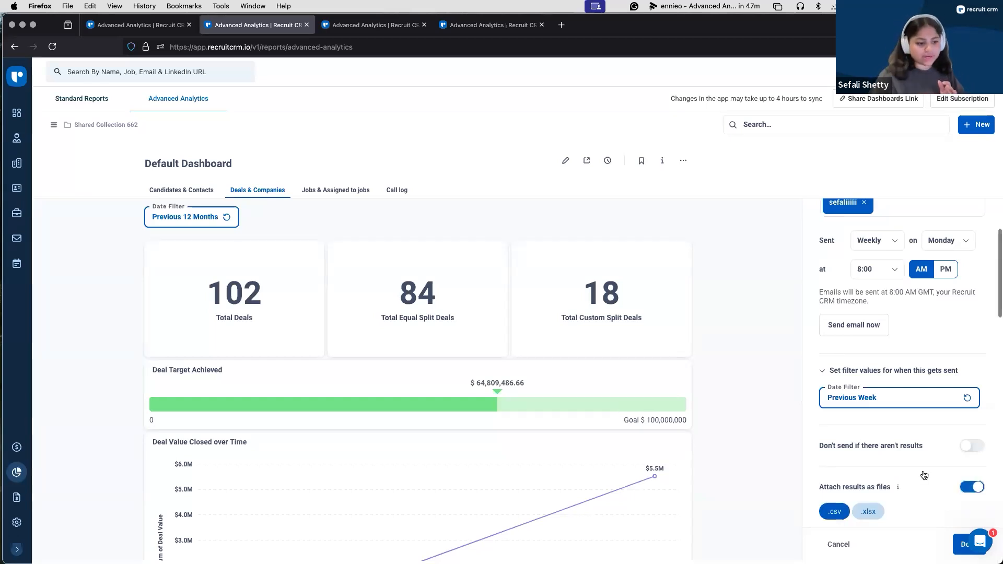
scroll(924, 475, "down", 3)
scroll(924, 476, "down", 3)
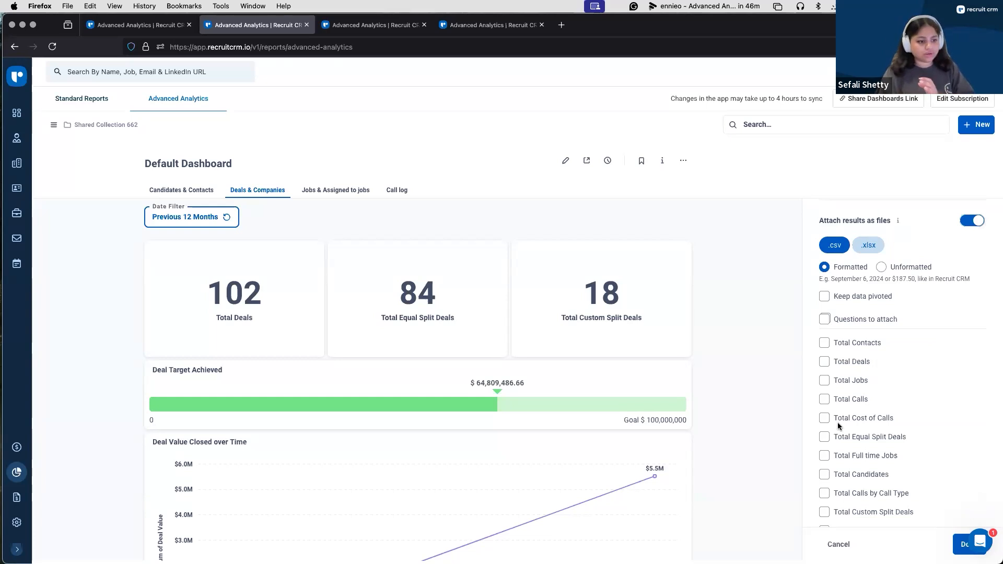
scroll(838, 427, "down", 2)
scroll(680, 402, "down", 1)
scroll(679, 402, "down", 10)
scroll(679, 402, "up", 10)
scroll(890, 369, "down", 10)
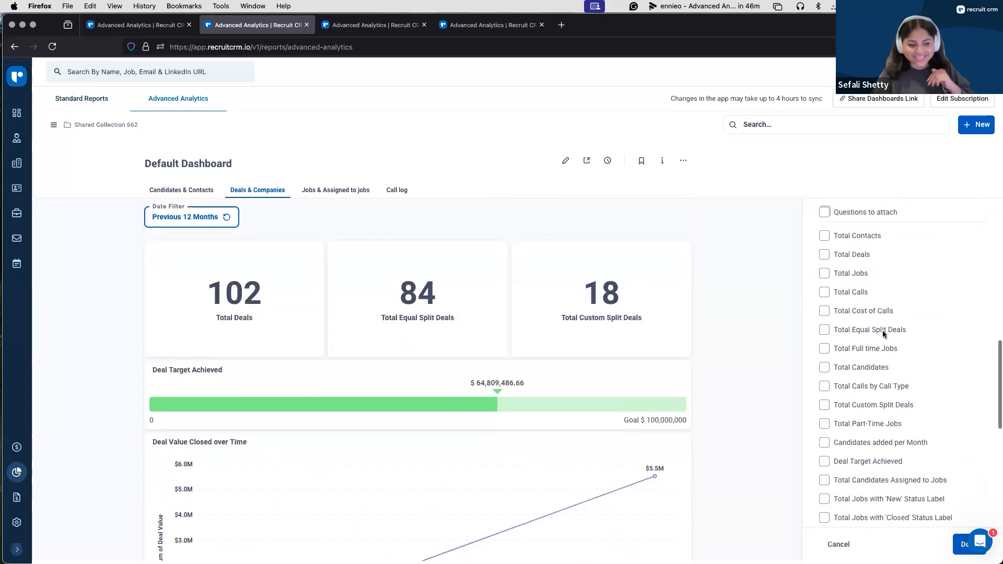
scroll(883, 334, "up", 10)
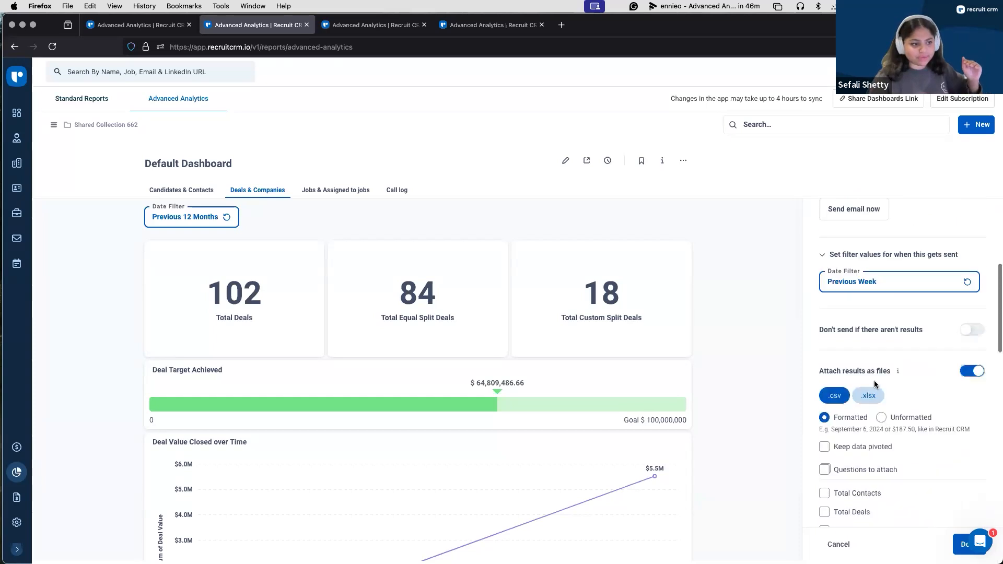
Step: Select the questions to attach, save the email subscription, and close the subscriptions list
scroll(871, 515, "down", 2)
left_click(824, 419)
left_click(958, 546)
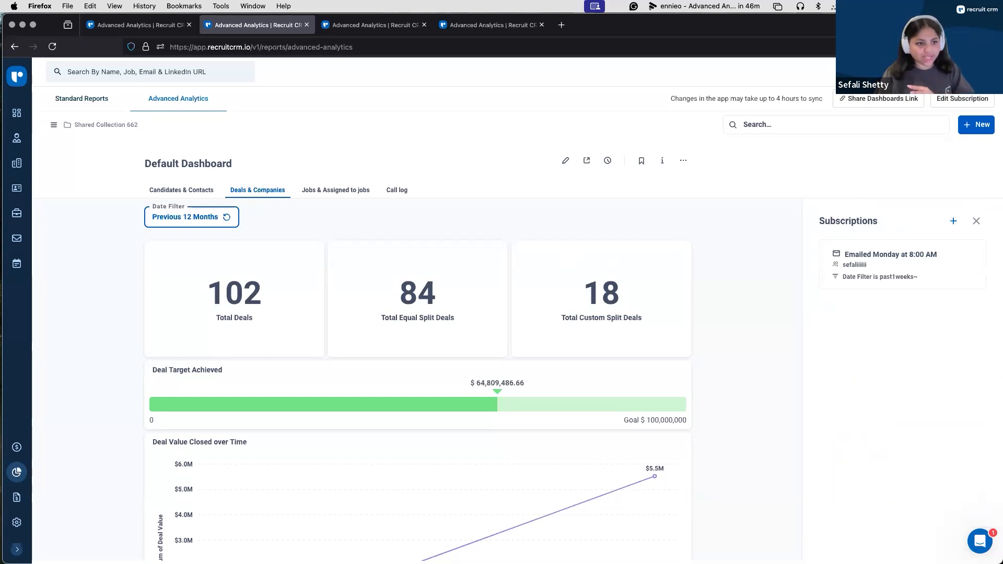
left_click(976, 221)
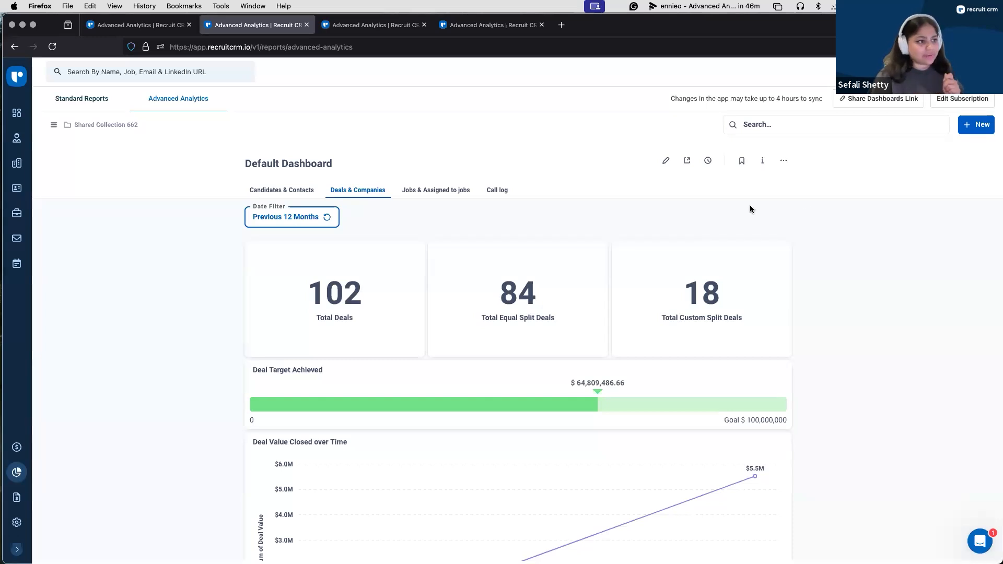
Step: Copy the Default Dashboard's public link and open it in a new browser tab
left_click(687, 162)
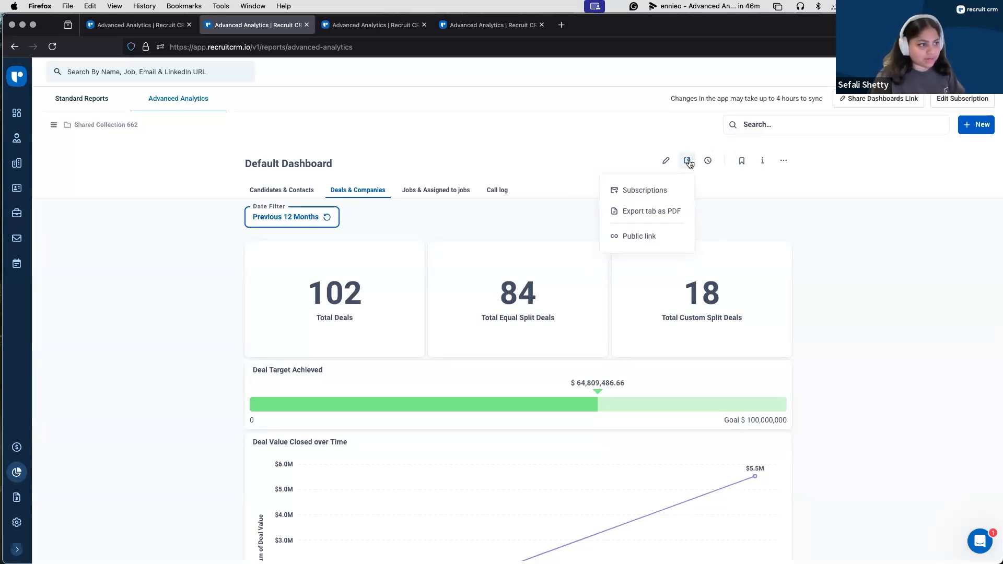
left_click(633, 239)
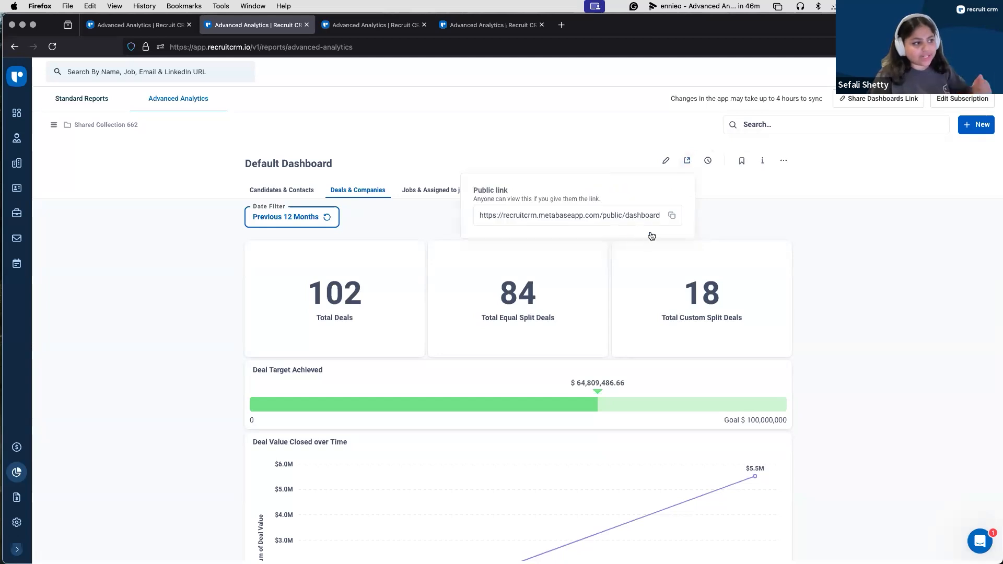
left_click(672, 216)
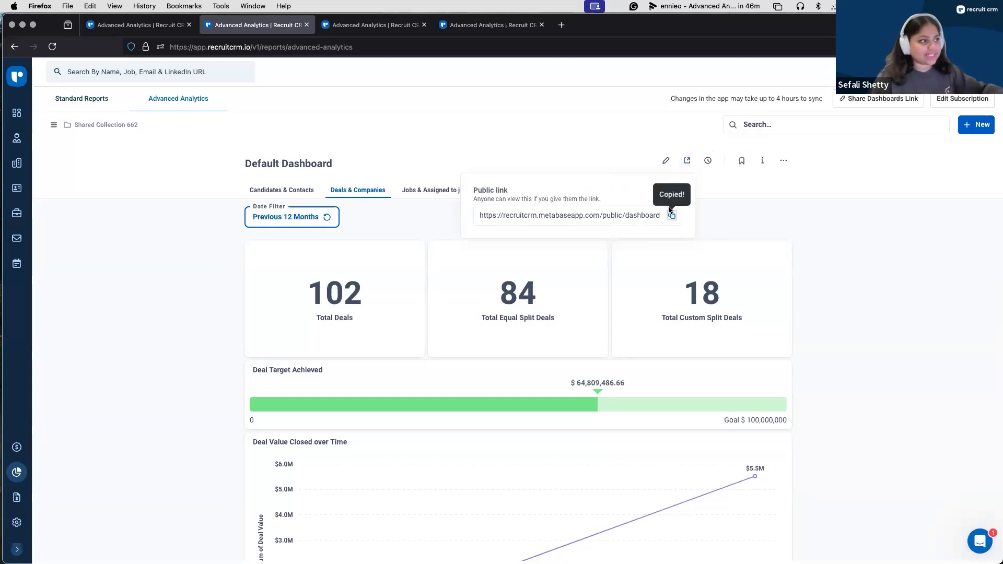
left_click(561, 25)
key("super+v")
key("Return")
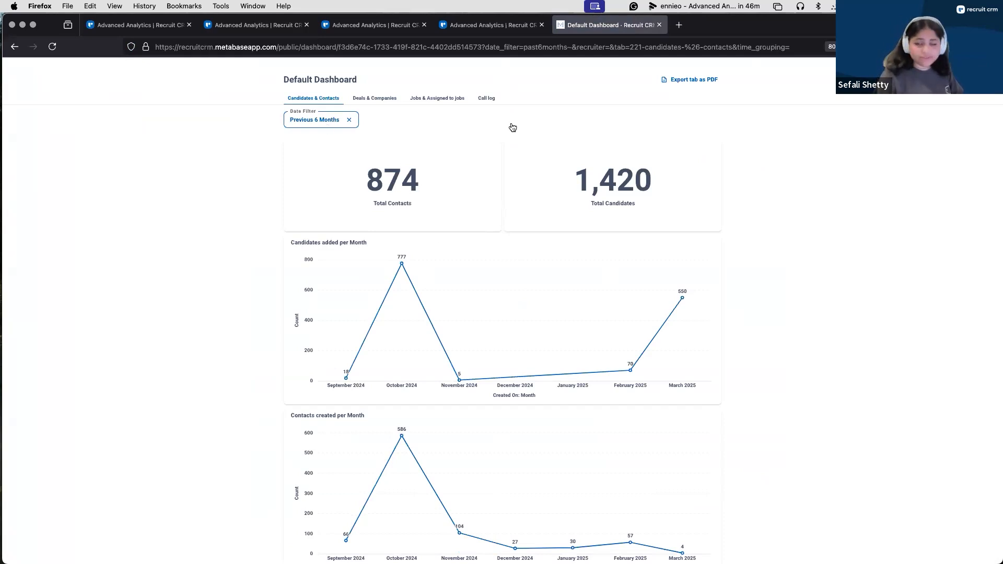
Step: Examine the public dashboard's date filter options and its Candidates & Contacts charts
left_click(307, 120)
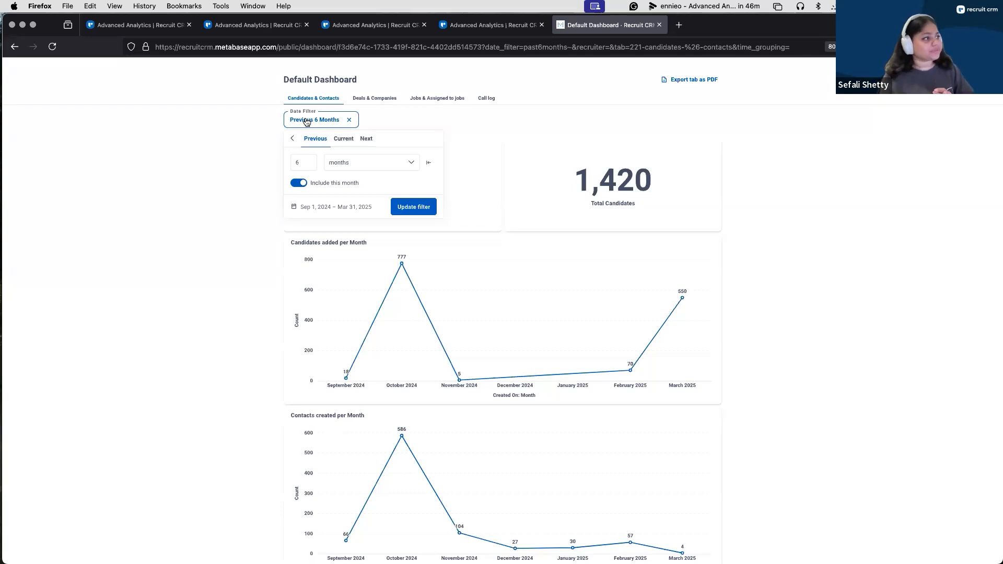
scroll(595, 205, "down", 1)
double_click(594, 205)
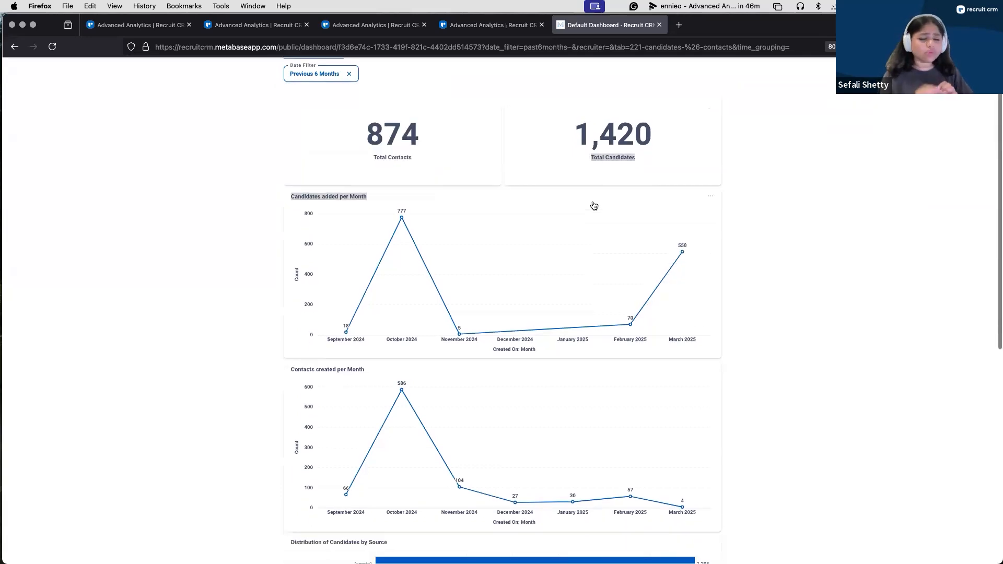
left_click(538, 212)
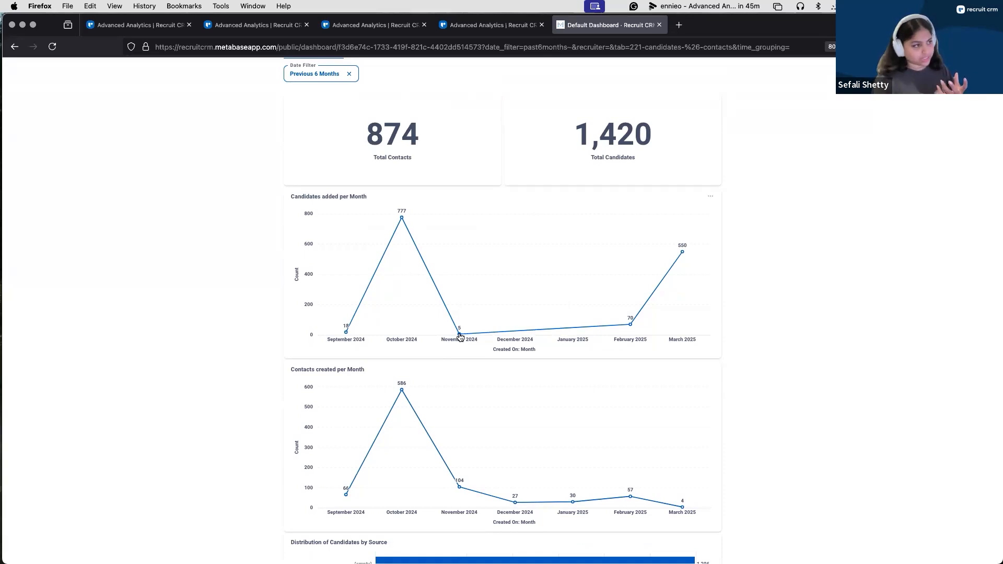
scroll(444, 338, "up", 2)
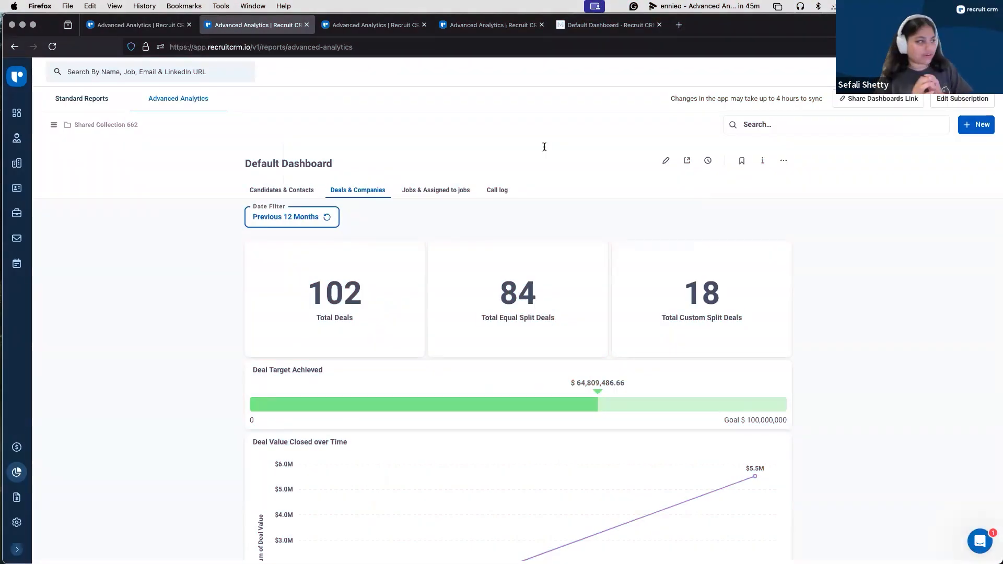
Step: Return to Advanced Analytics in Recruit CRM and browse the list of models
left_click(54, 125)
left_click(86, 307)
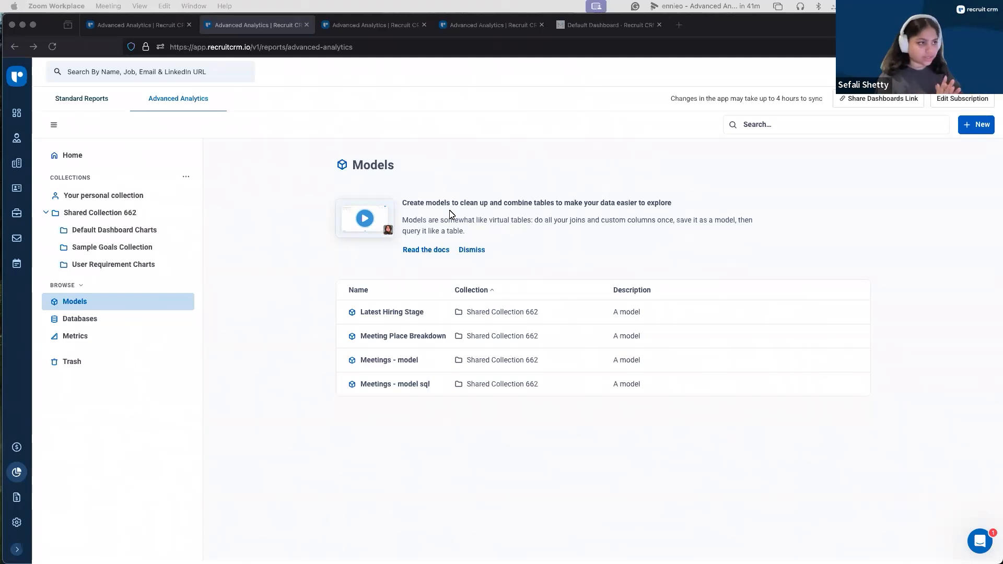
left_click(788, 224)
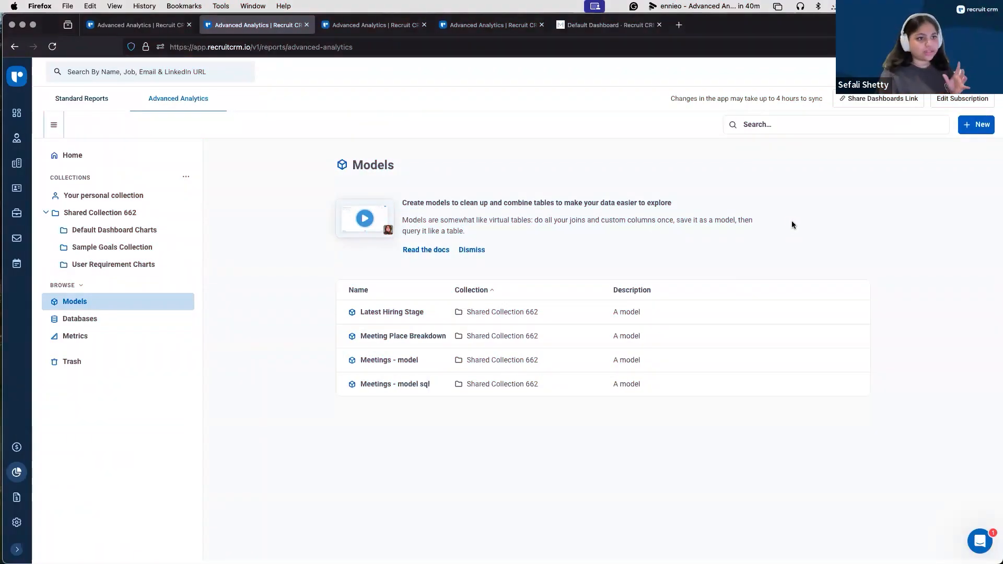
Step: Create a new question using the raw Deals table as its starting data
left_click(982, 130)
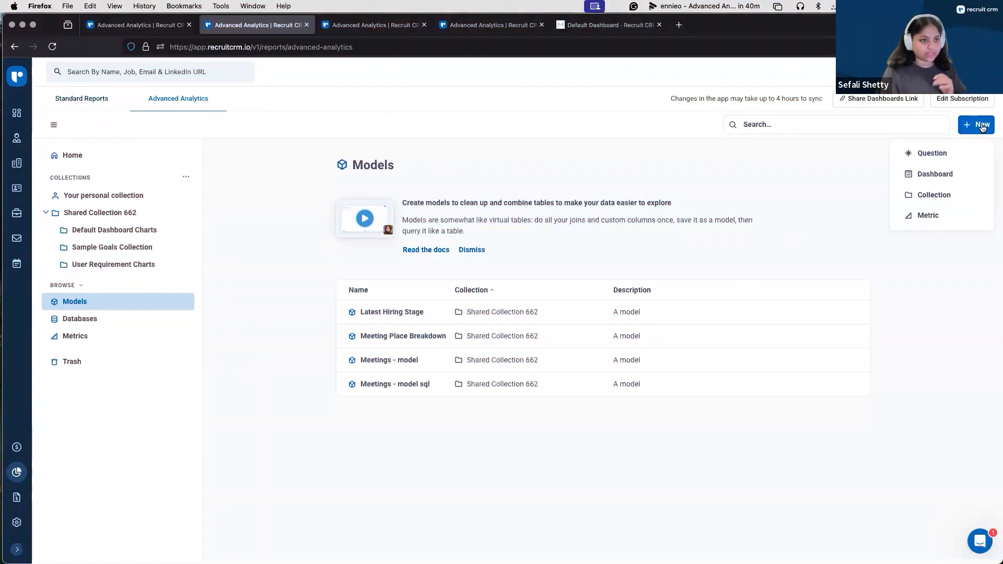
left_click(930, 154)
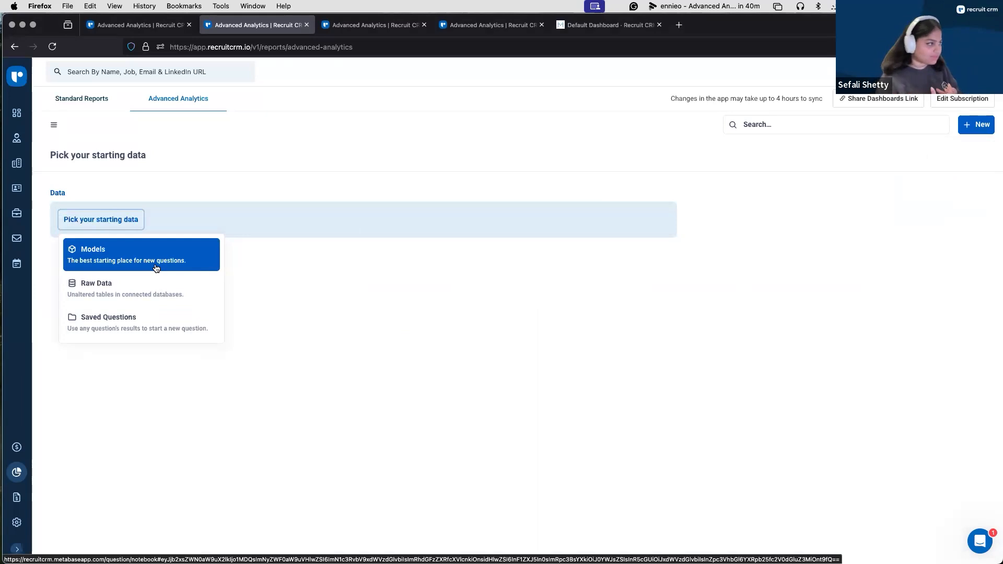
left_click(155, 284)
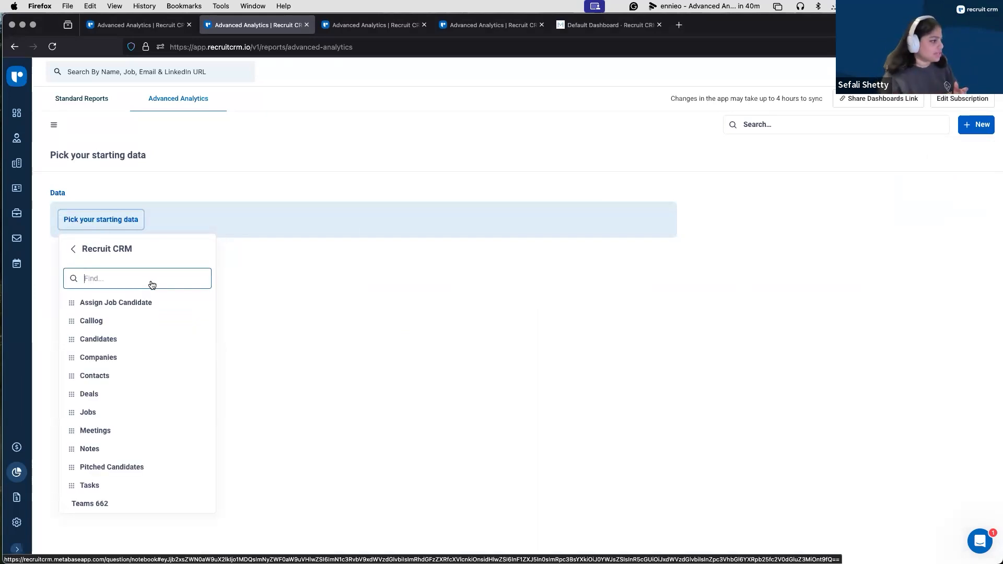
left_click(118, 393)
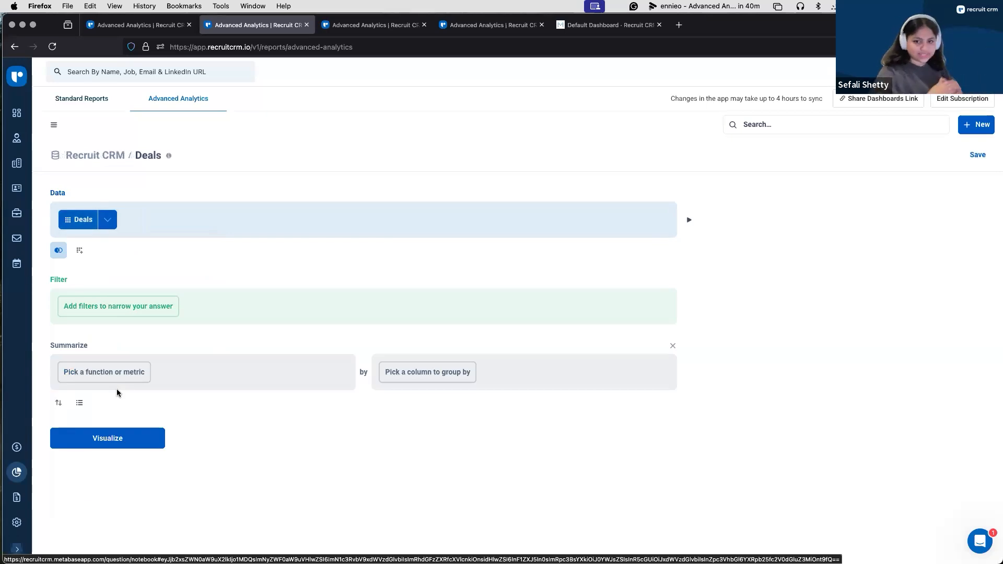
Step: Filter the Deals question by Close Date to the previous 3 months
left_click(117, 308)
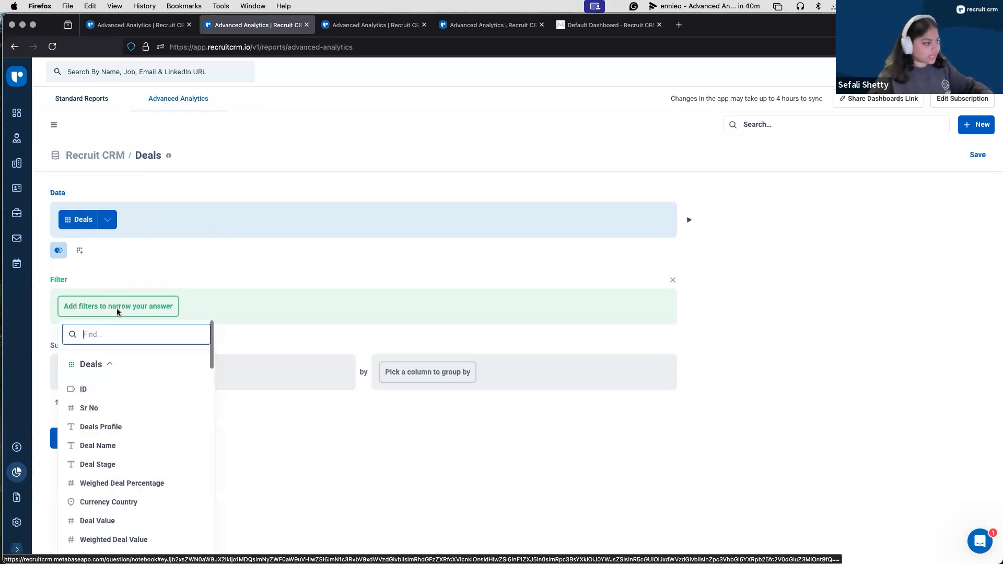
type("clo")
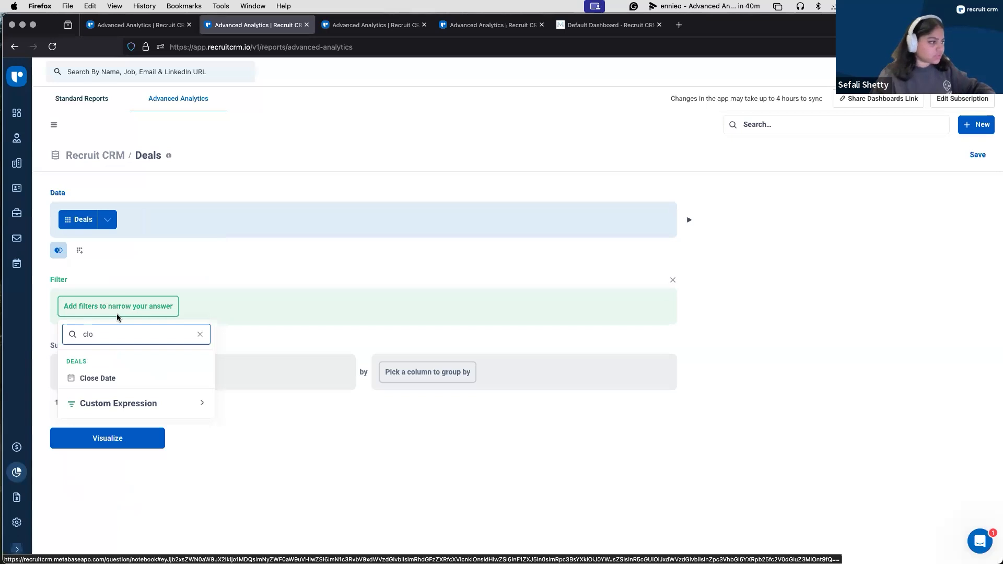
left_click(162, 378)
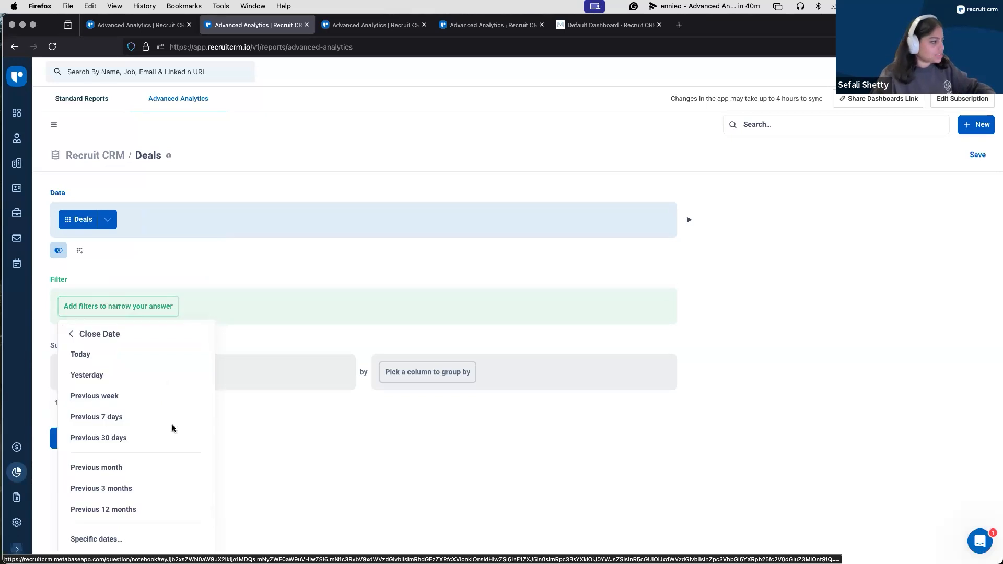
scroll(157, 465, "down", 2)
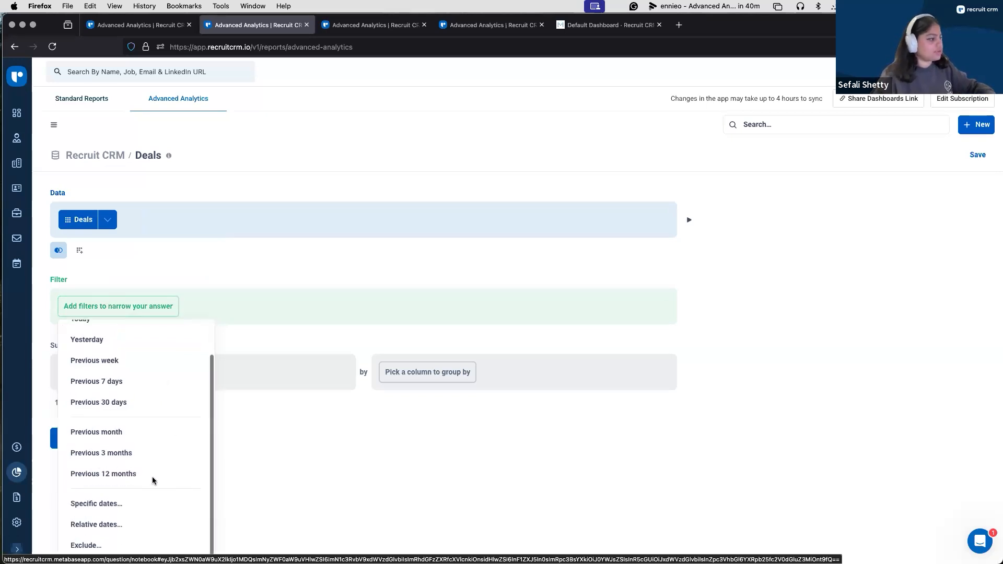
left_click(99, 454)
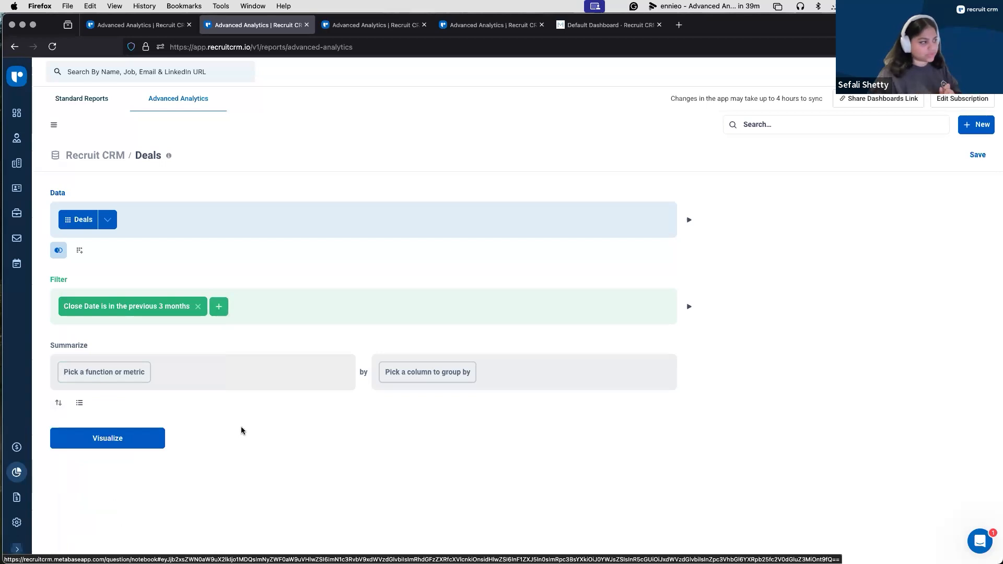
Step: Summarize the filtered deals by the sum of Deal Value
left_click(108, 372)
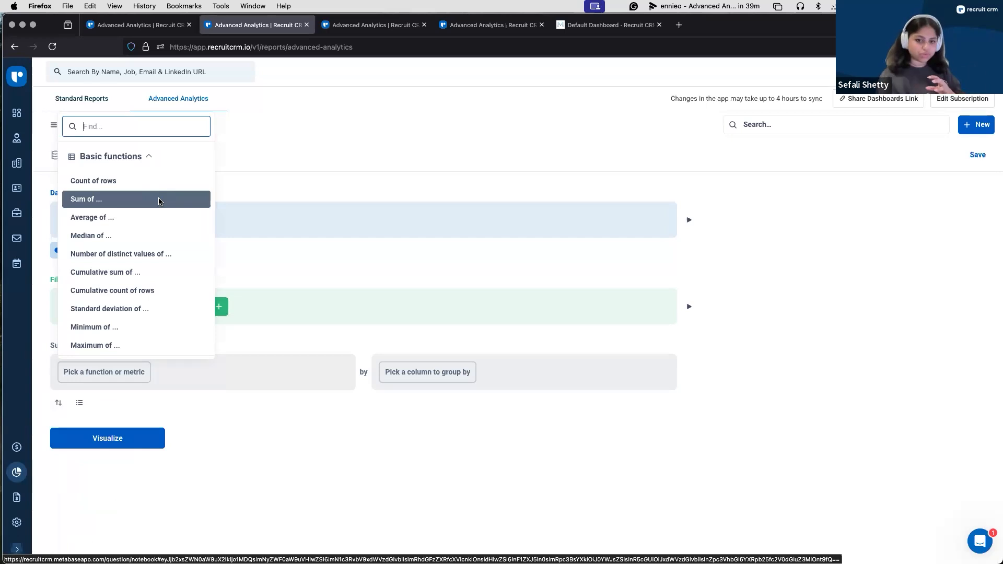
scroll(159, 201, "down", 1)
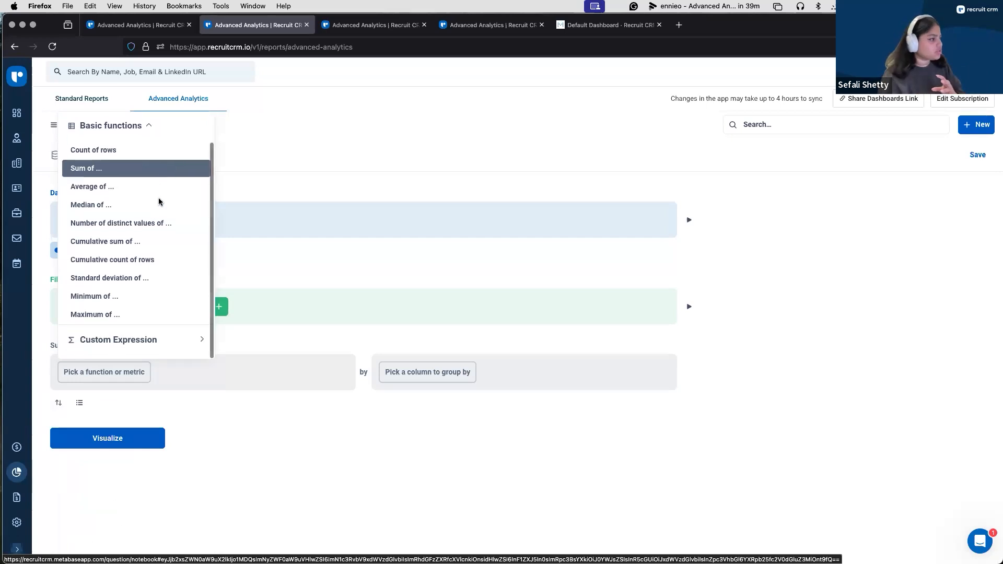
left_click(159, 346)
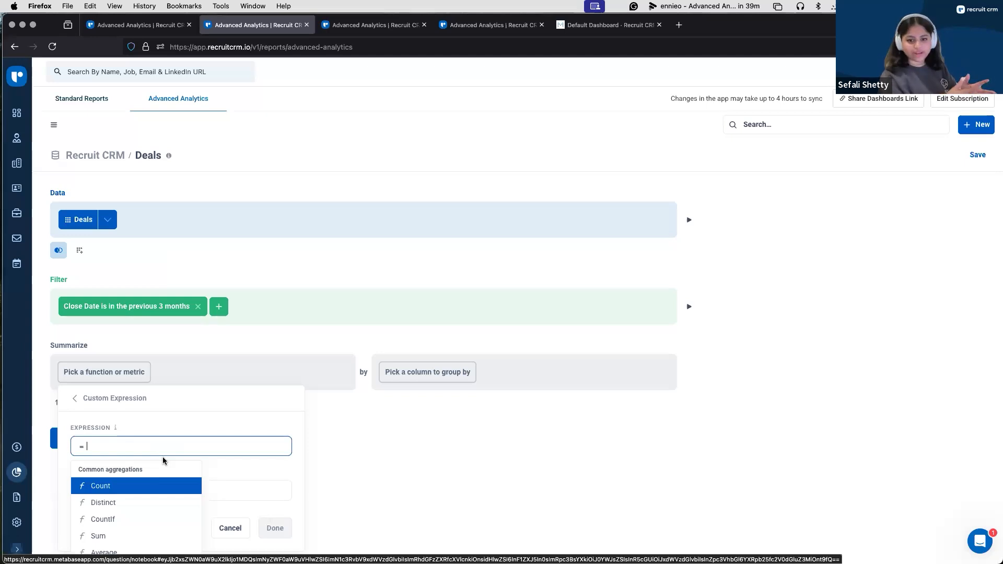
left_click(75, 399)
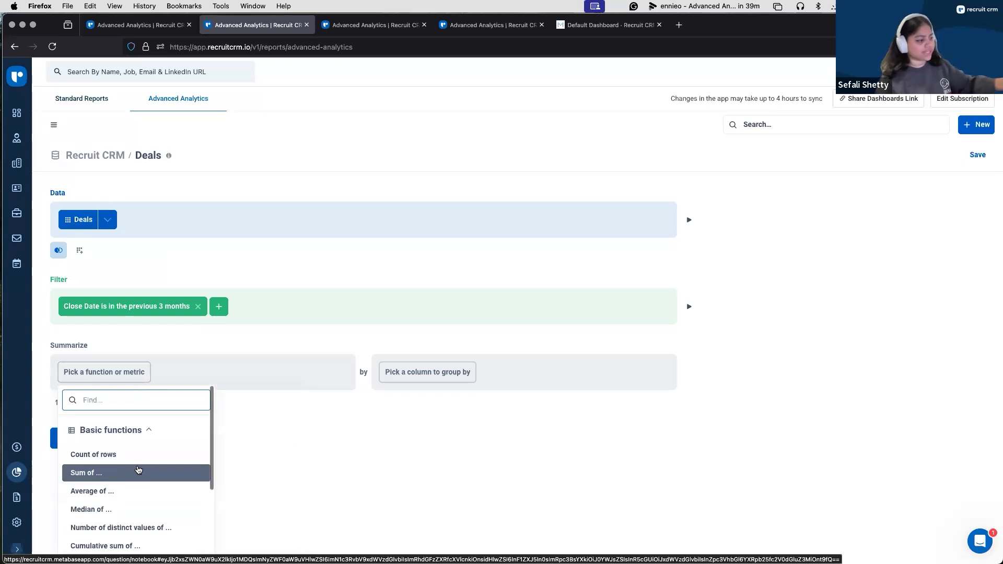
left_click(138, 471)
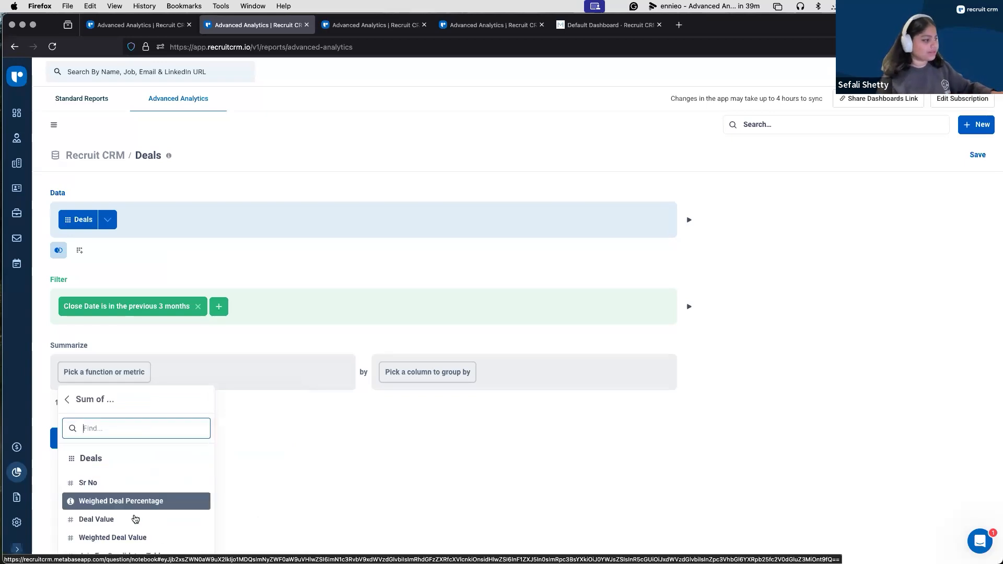
left_click(135, 520)
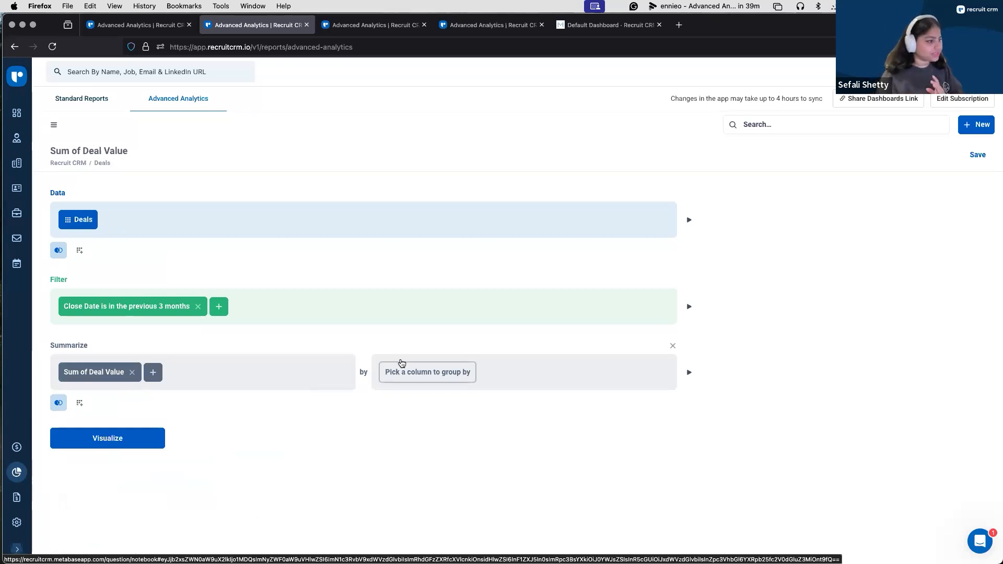
Step: Group the summary by Deal Name and Company Name, and visualize the result
left_click(402, 365)
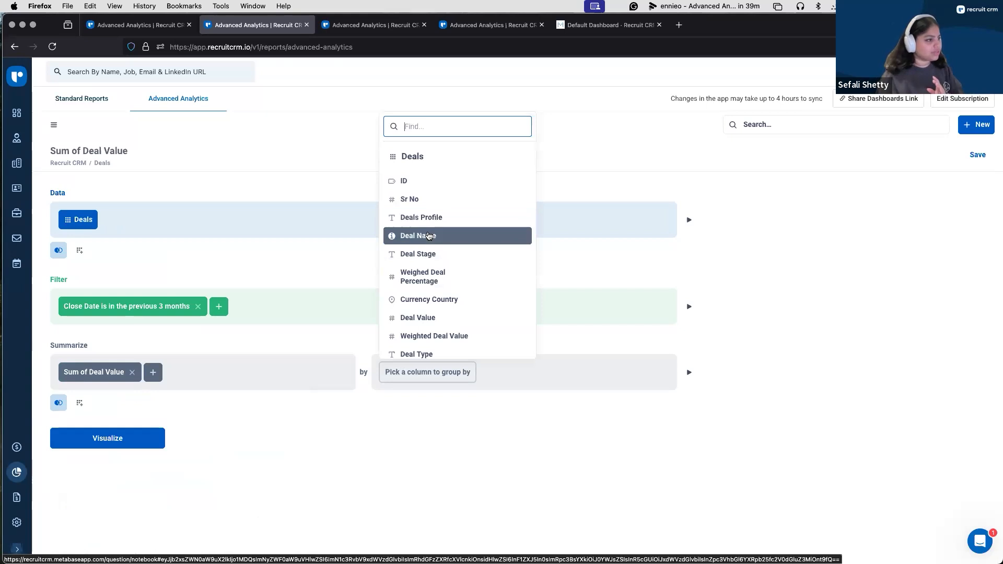
left_click(425, 236)
left_click(451, 372)
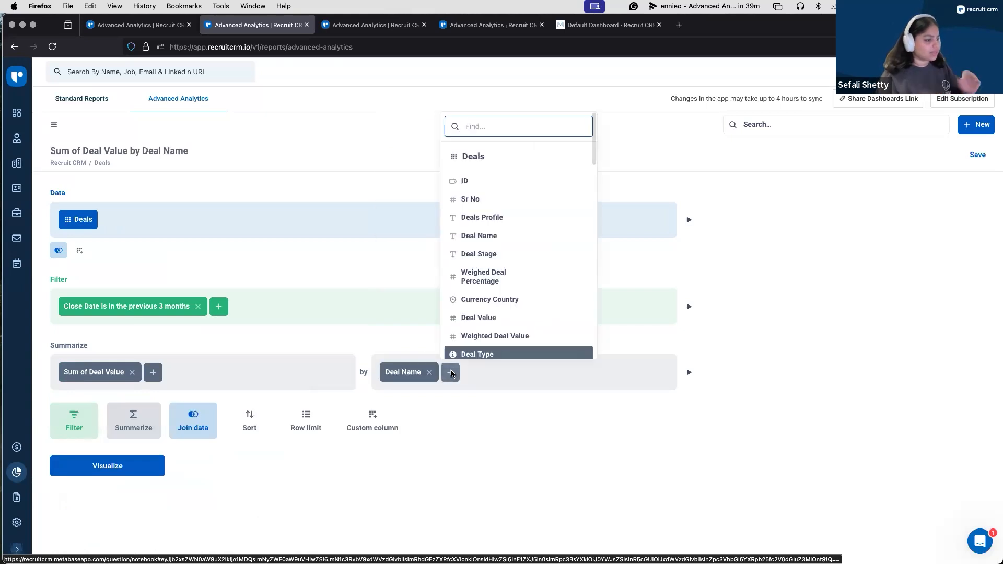
type("com")
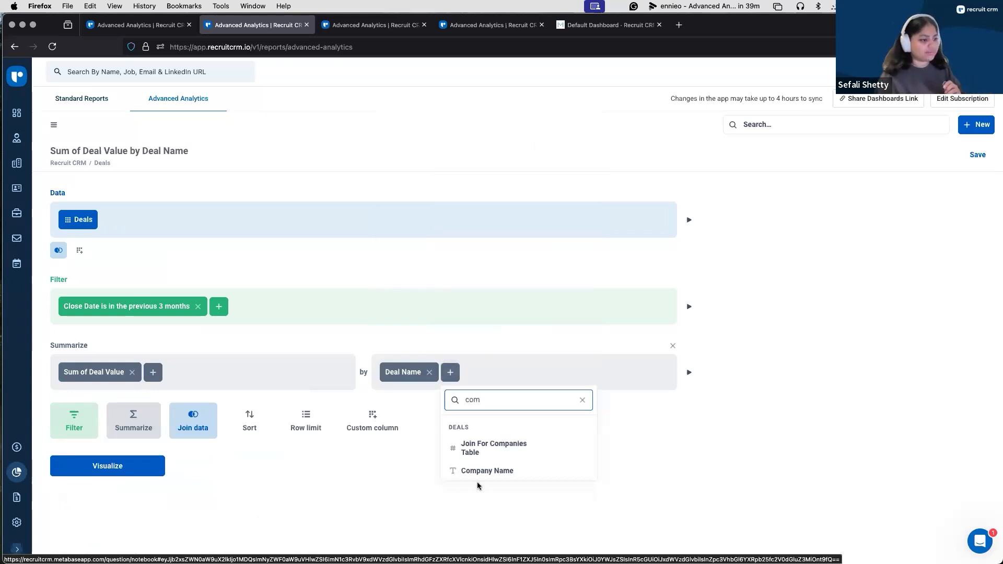
left_click(526, 476)
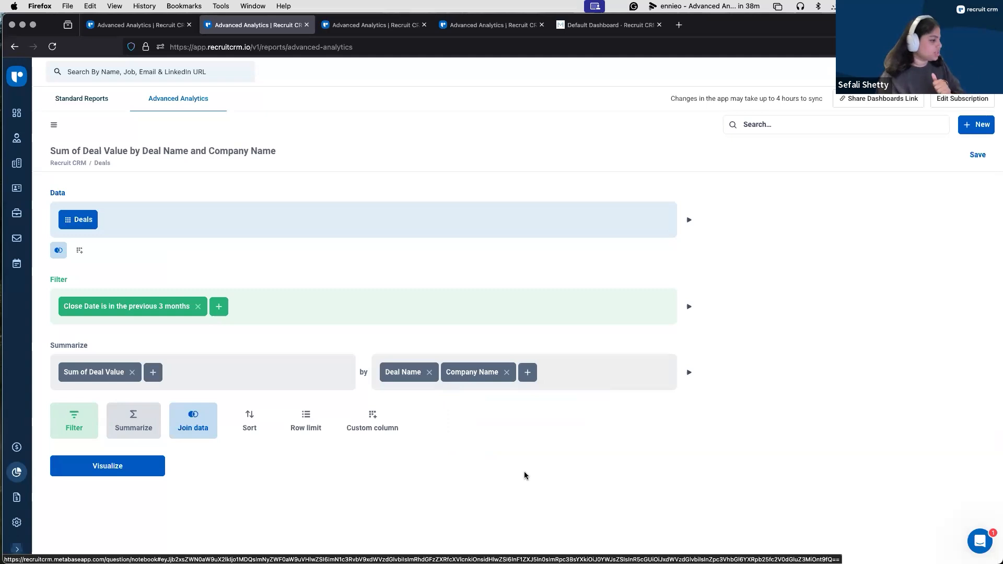
left_click(102, 473)
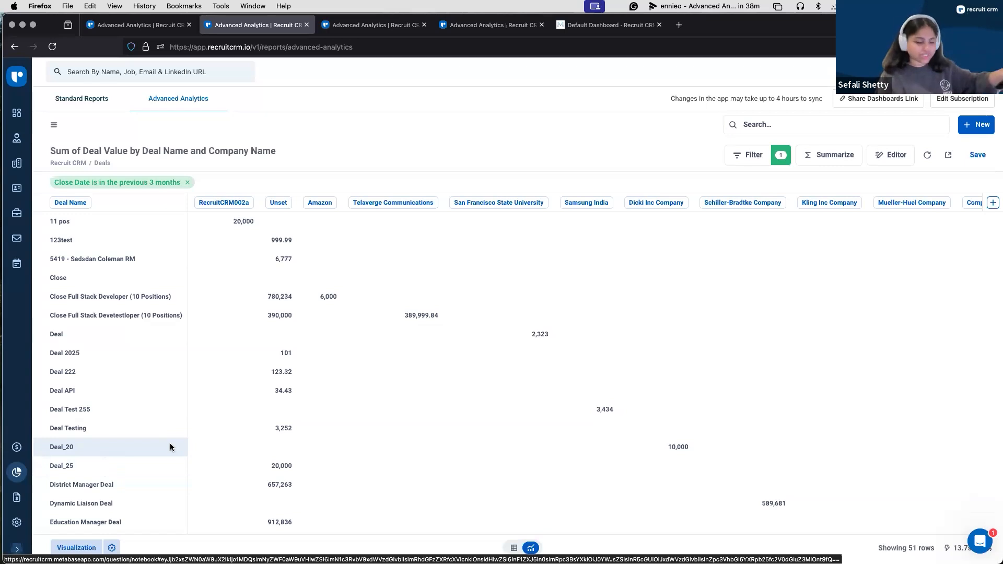
Step: Try the Bar visualization for the result and switch back to Table
left_click(73, 546)
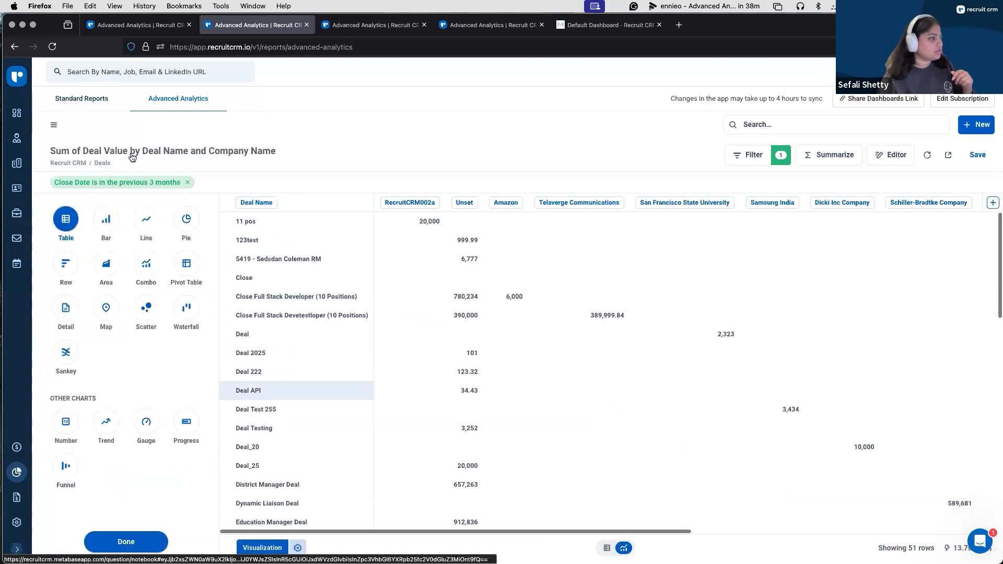
left_click(112, 223)
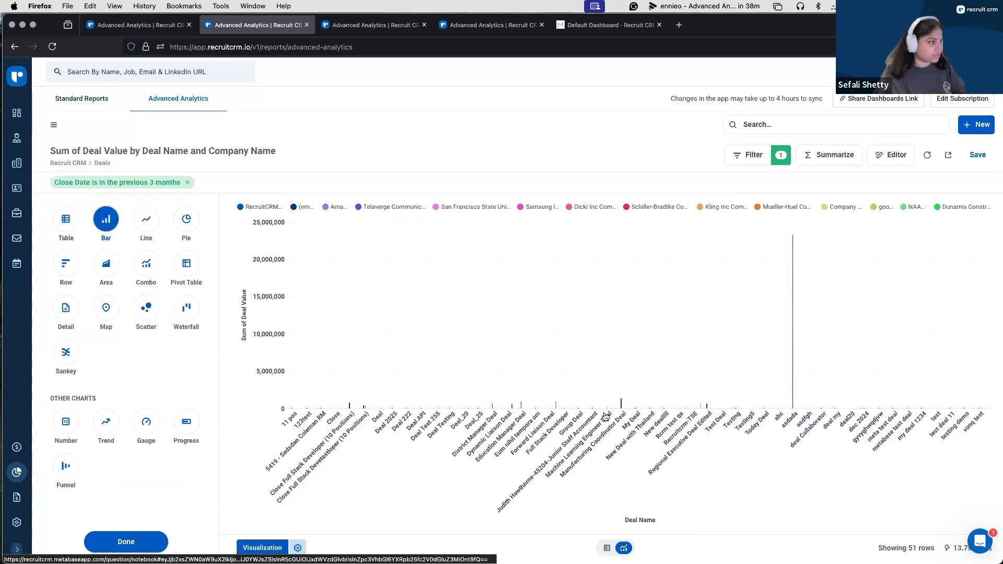
left_click(61, 220)
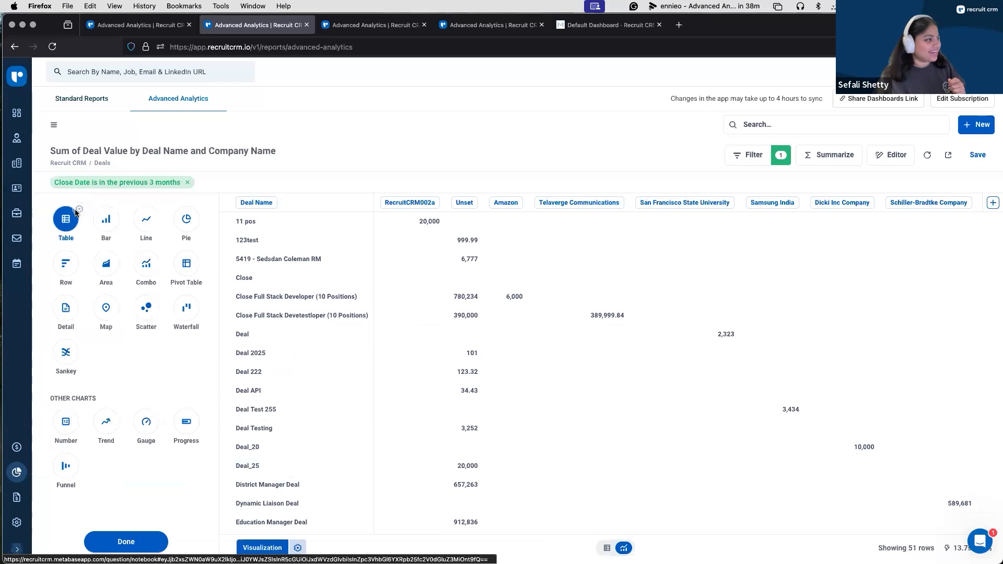
left_click(78, 210)
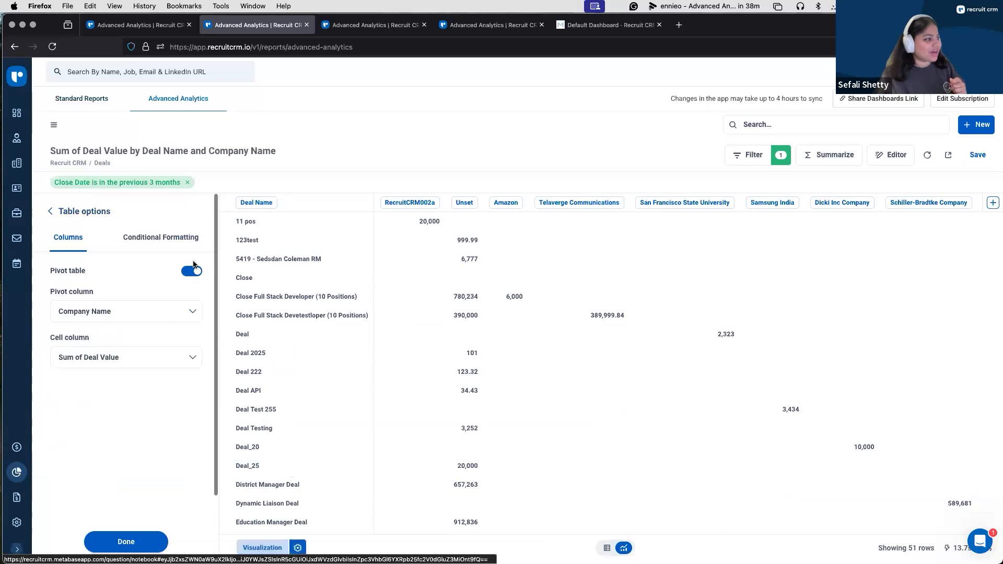
left_click(57, 216)
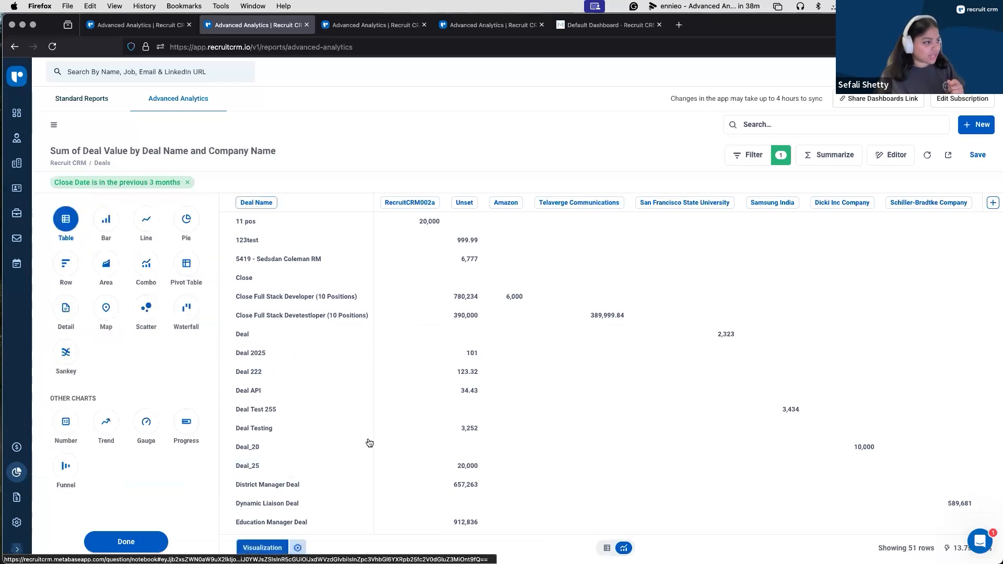
Step: Turn off the pivot table option in the table's visualization settings
left_click(297, 549)
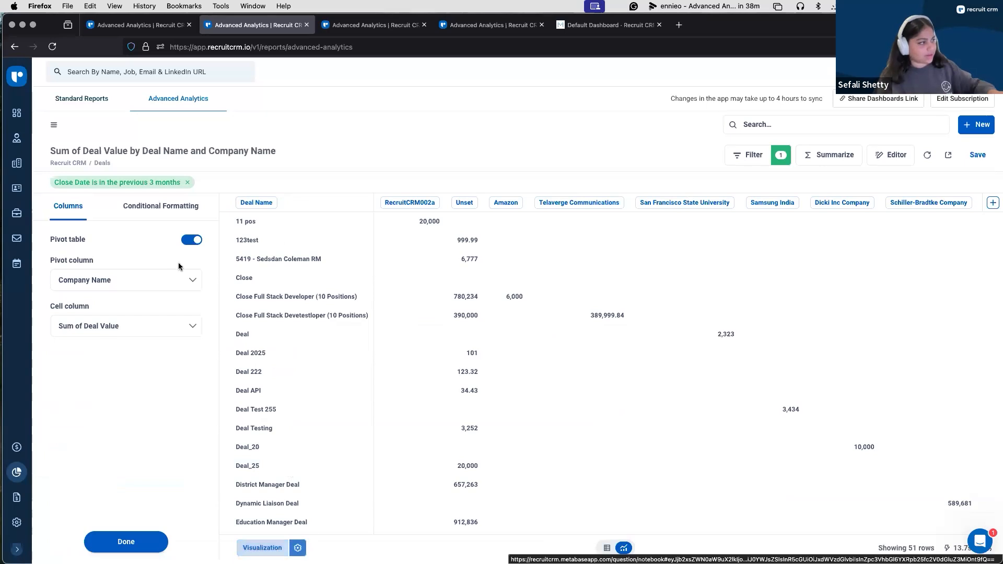
left_click(197, 241)
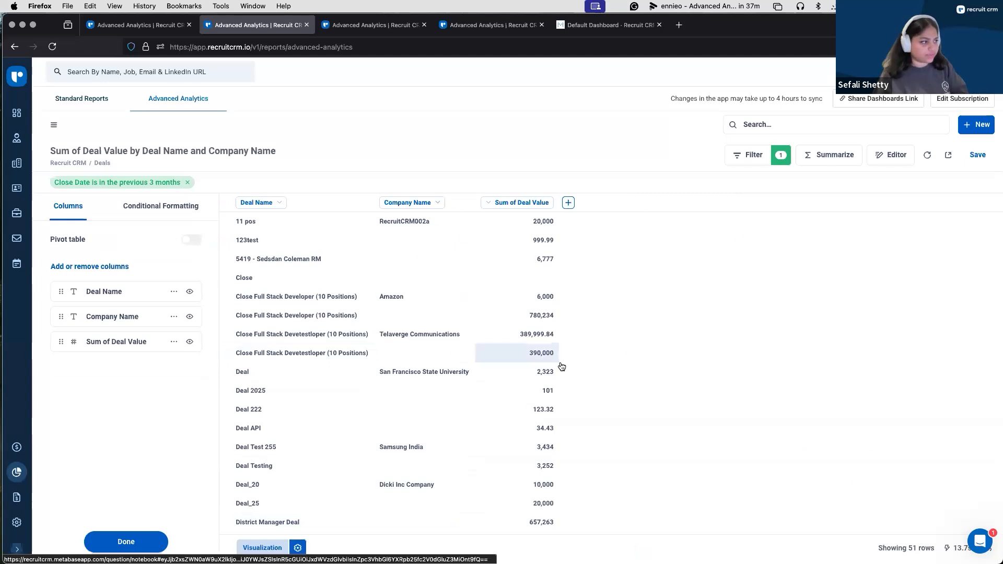
left_click(135, 538)
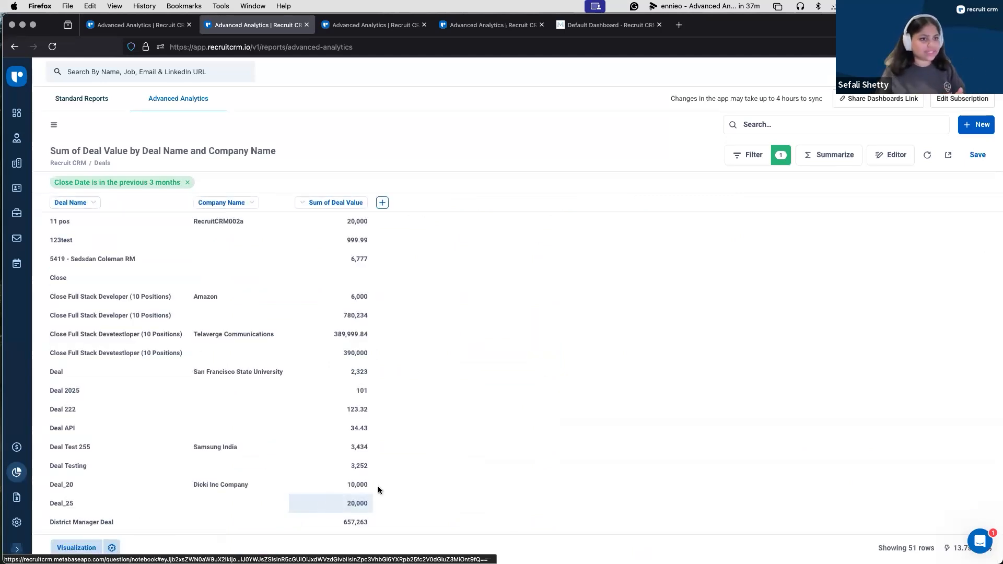
Step: Save the question as "Deals Closed Data" in the personal collection without adding it to a dashboard
left_click(978, 154)
left_click(573, 277)
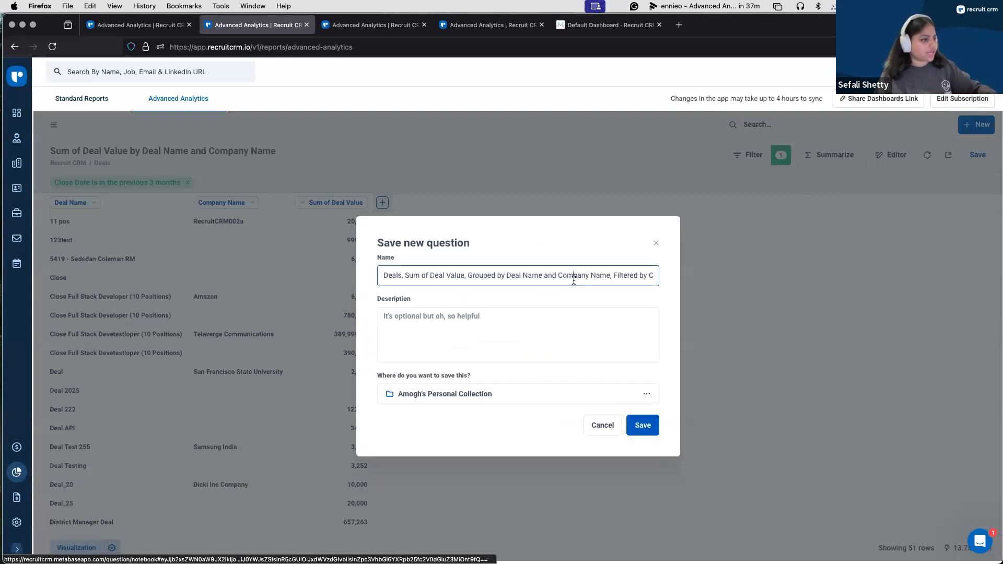
key("super+a")
key("Caps_Lock")
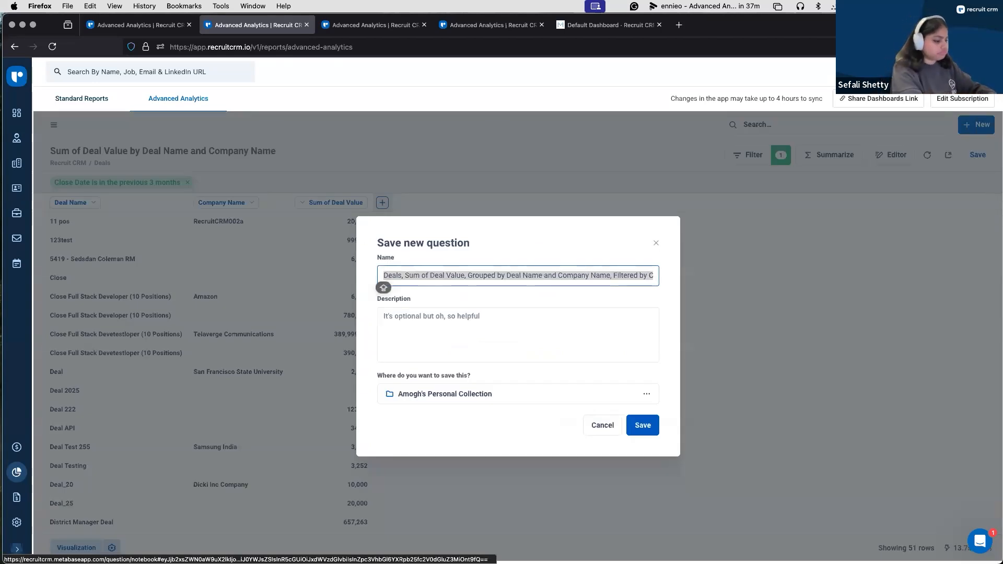
type("Deals V")
key("BackSpace")
type("Closed Data")
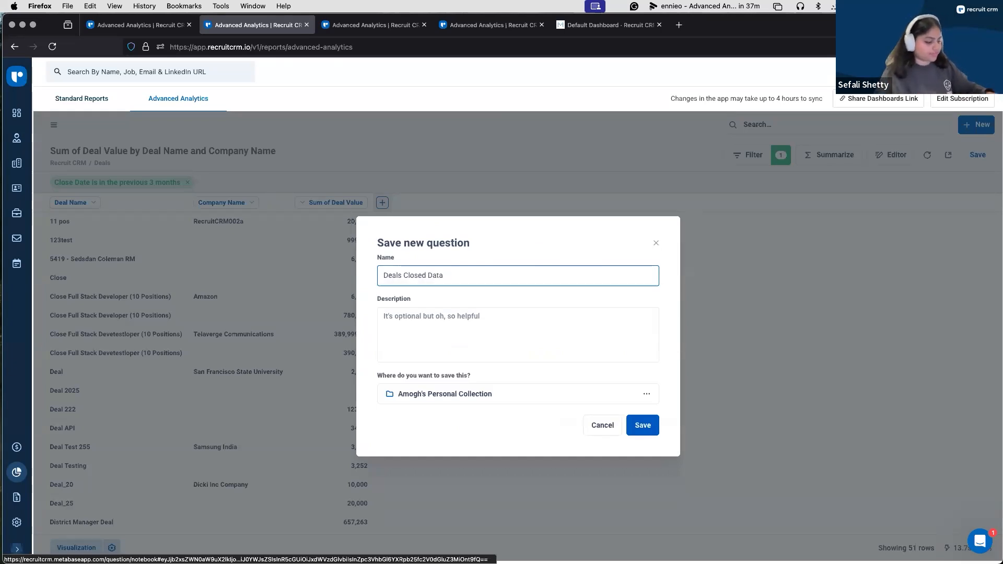
left_click(642, 425)
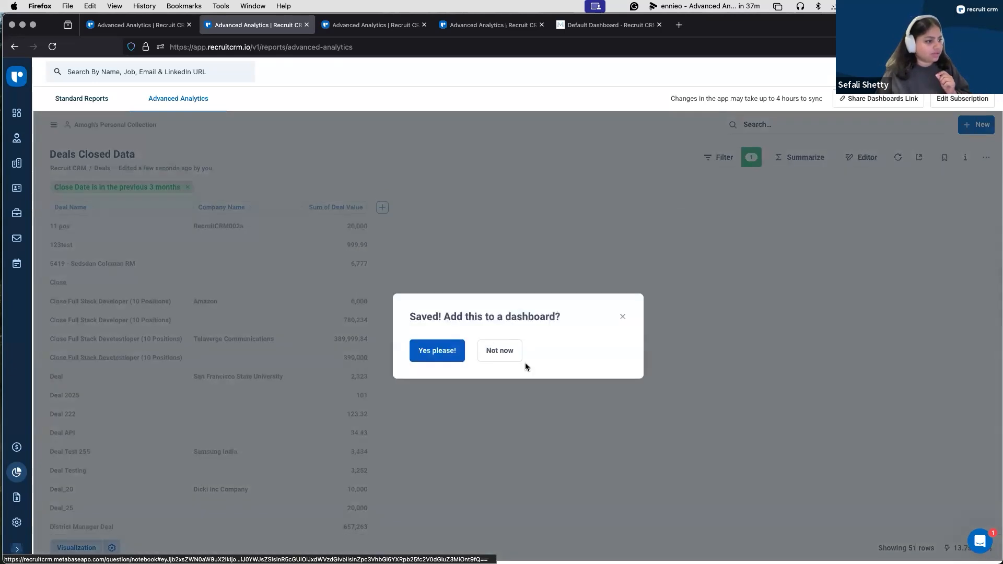
left_click(519, 356)
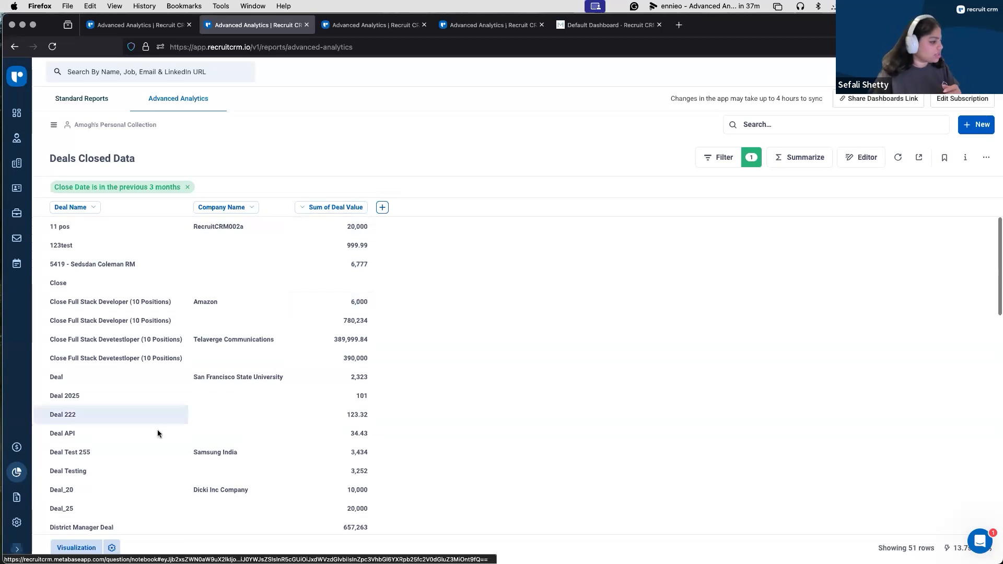
Step: Set the Sum of Deal Value column's number style to Currency and close the table settings
left_click(112, 548)
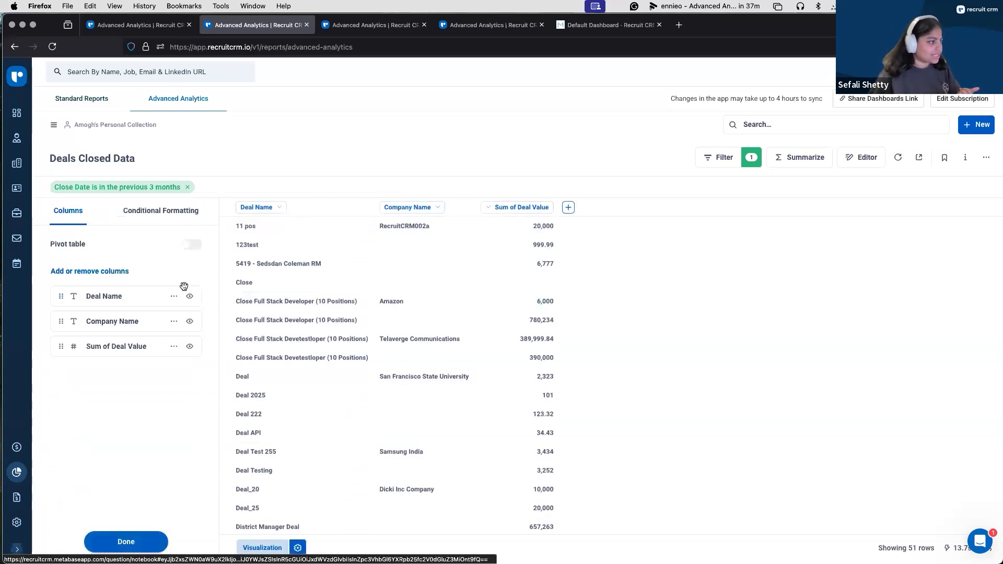
left_click(173, 347)
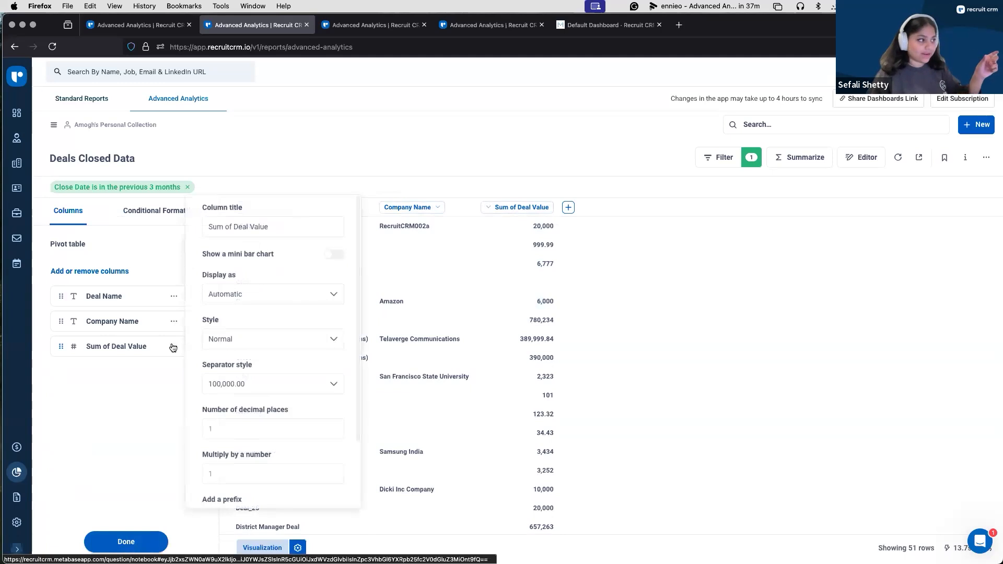
left_click(298, 347)
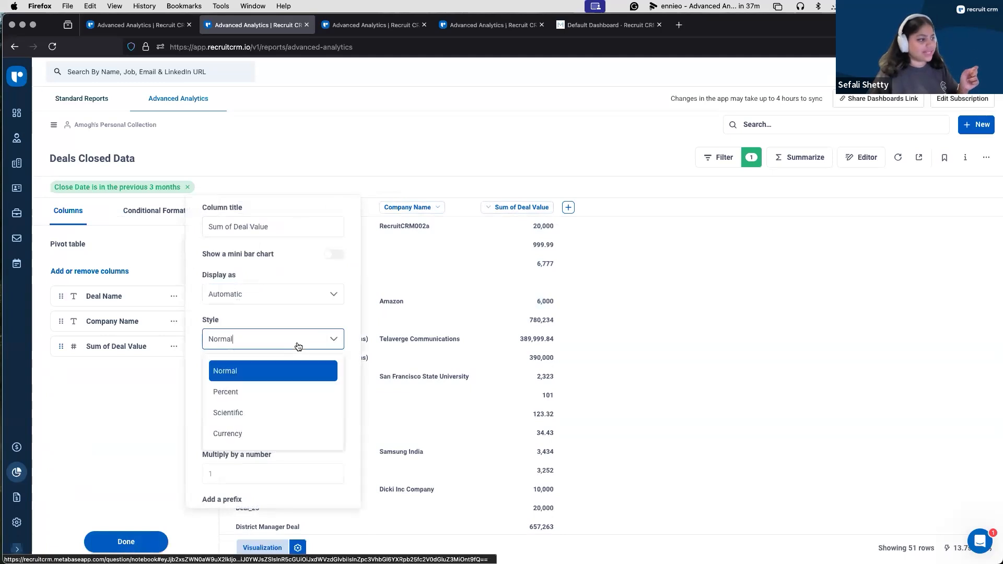
left_click(274, 433)
scroll(264, 387, "down", 3)
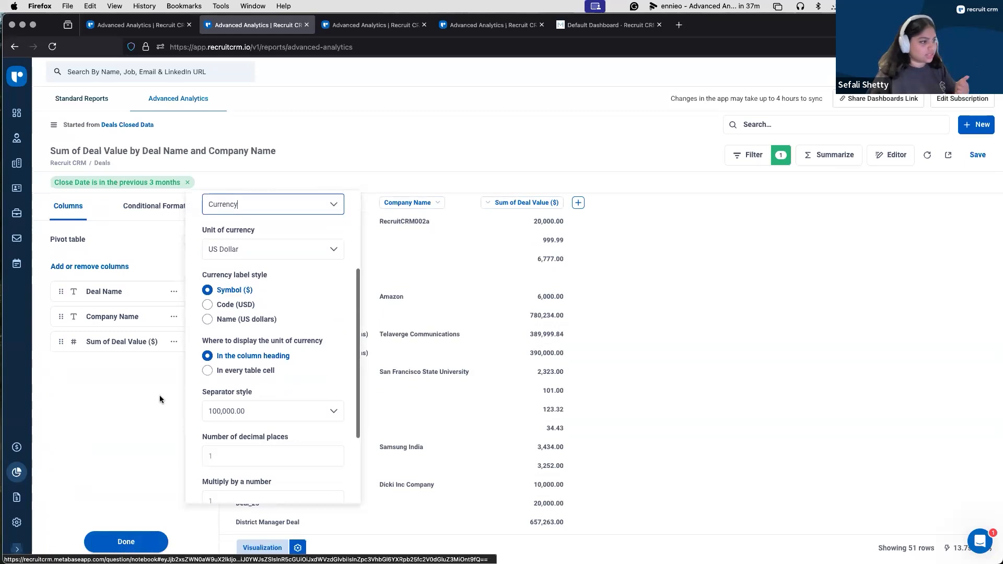
left_click(159, 395)
left_click(126, 543)
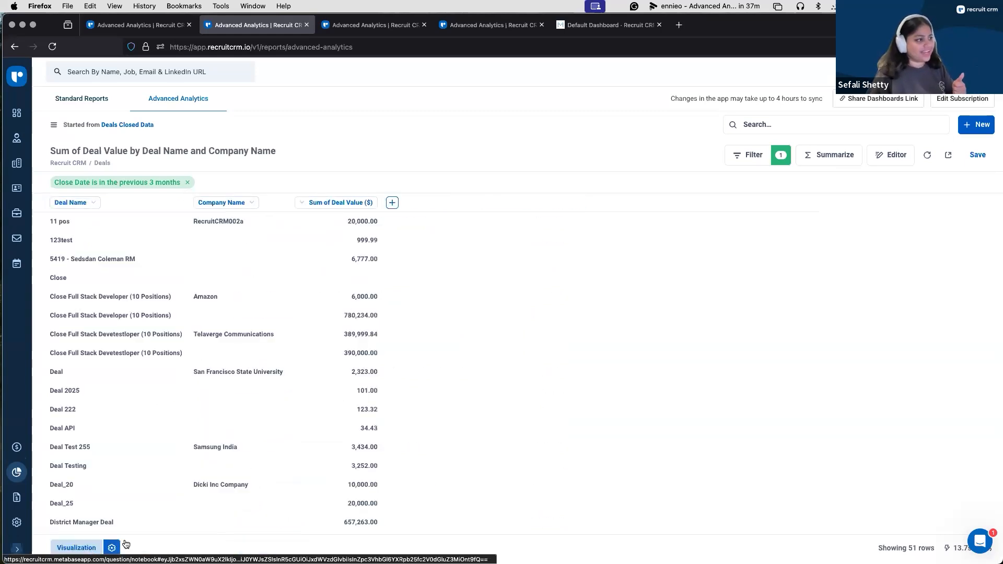
Step: Save the formatting changes by replacing the original "Deals Closed Data" question
left_click(973, 155)
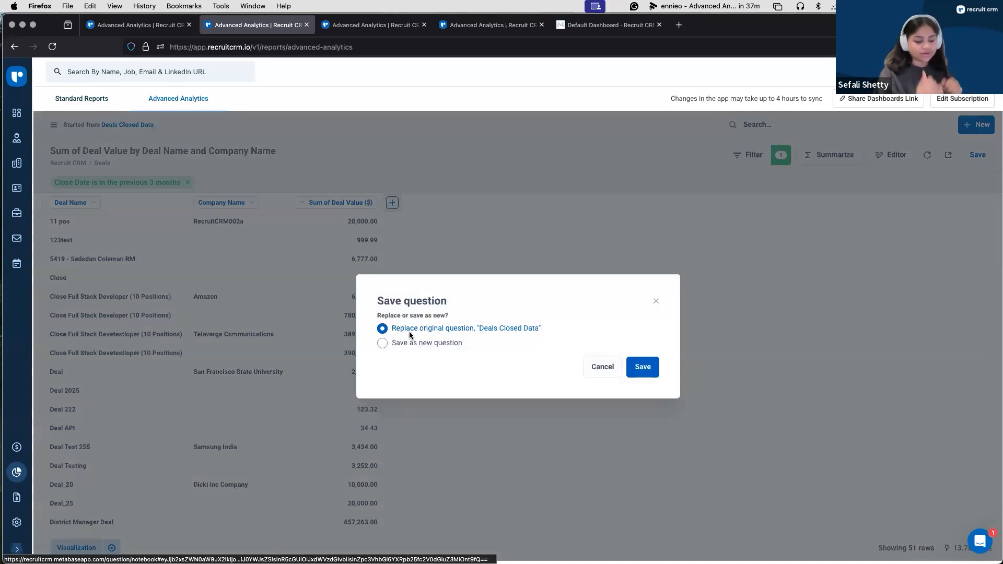
left_click(654, 368)
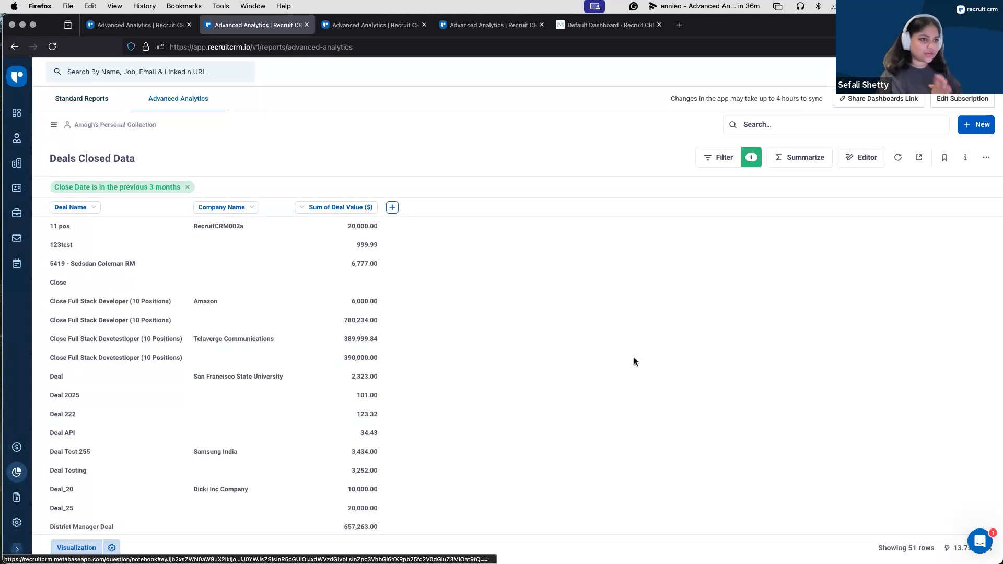
Step: Create a new dashboard named "Deals" in the personal collection
left_click(975, 125)
left_click(935, 174)
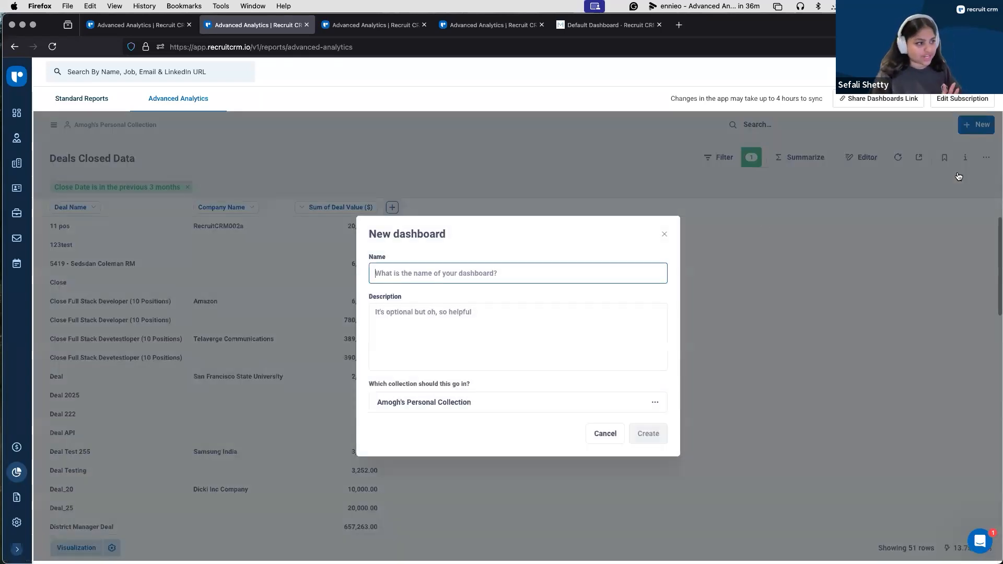
type("Deals")
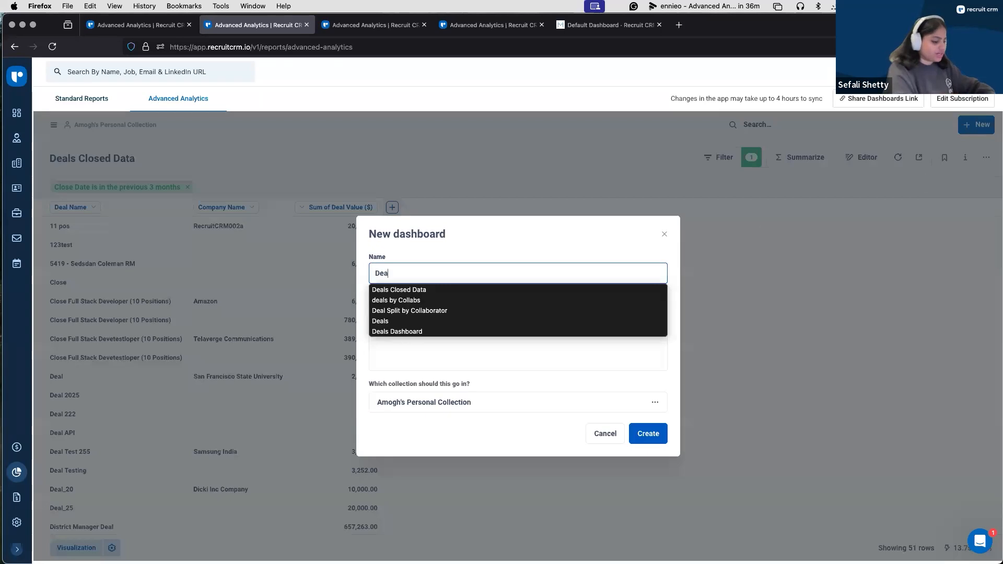
left_click(646, 435)
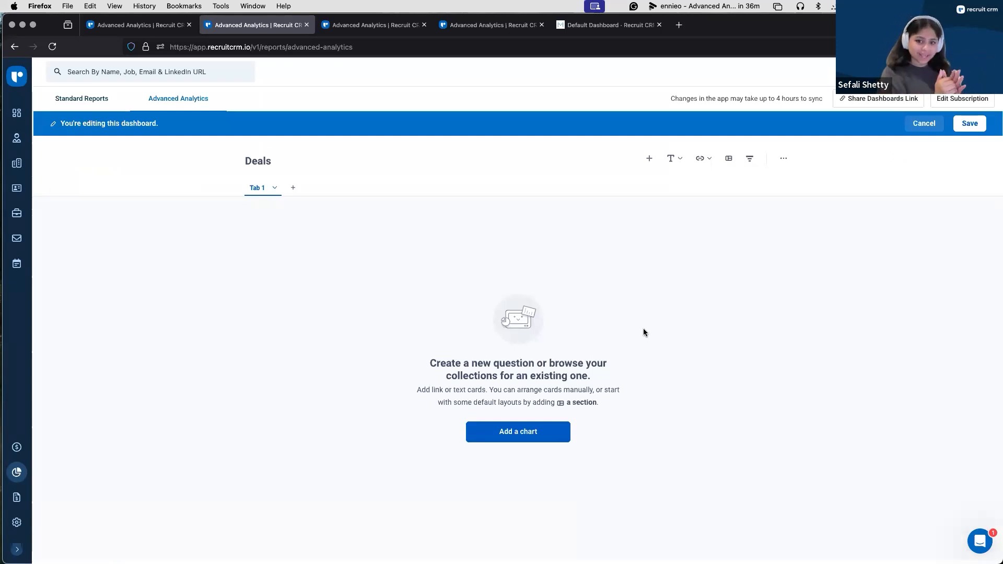
Step: Add the section layout with a heading and a two-by-two card grid, and remove its four empty question cards
left_click(730, 159)
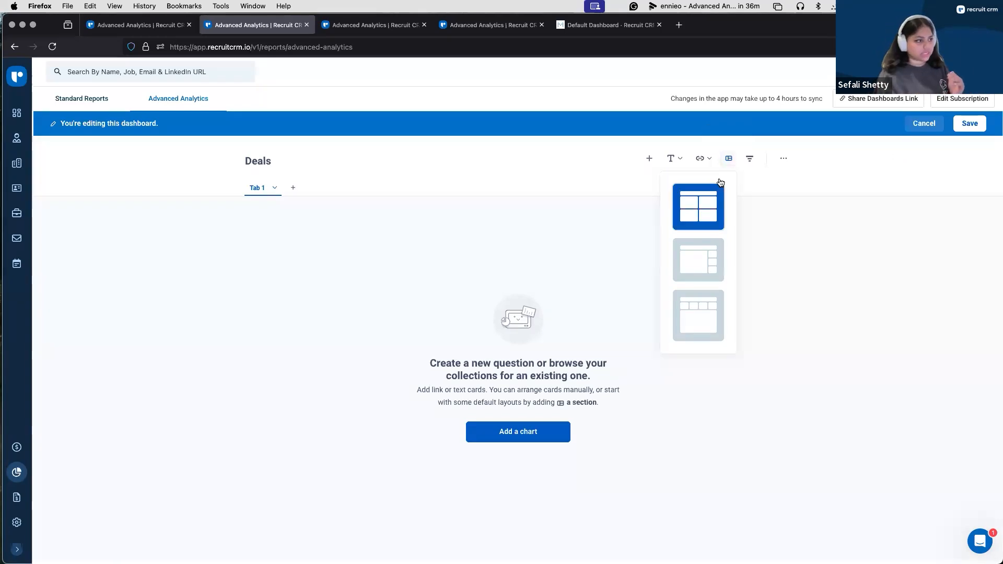
left_click(702, 198)
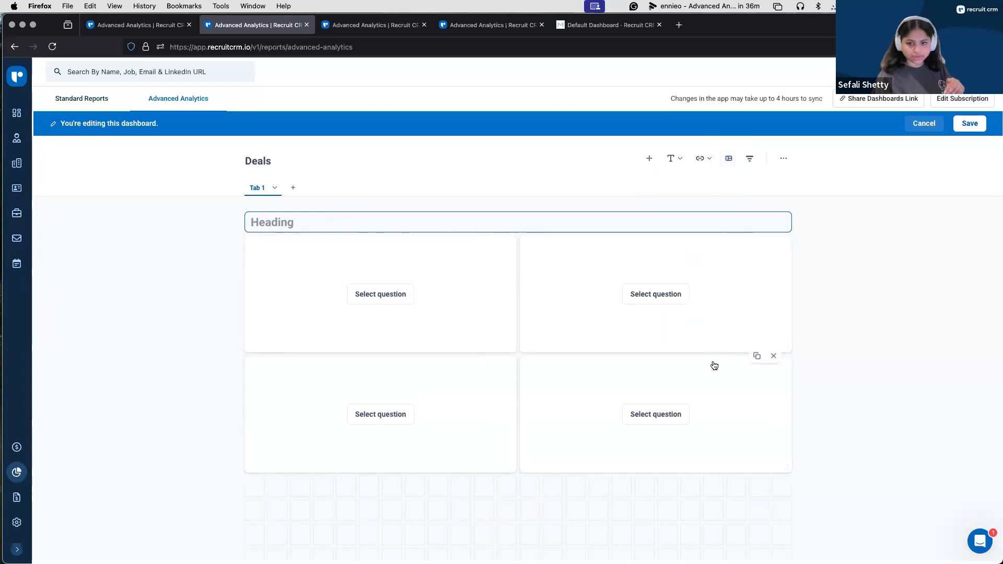
left_click(773, 235)
left_click(499, 236)
left_click(773, 236)
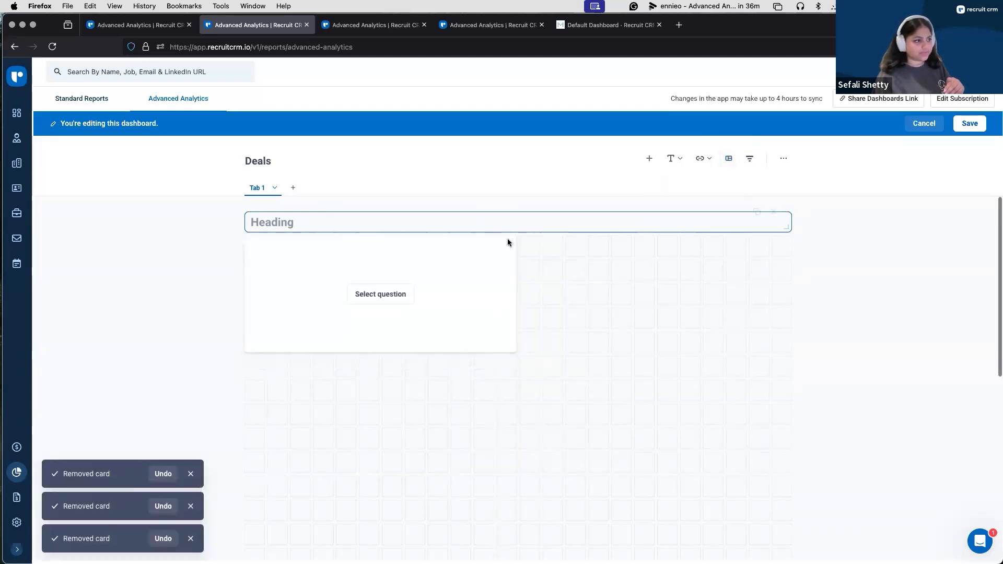
left_click(500, 234)
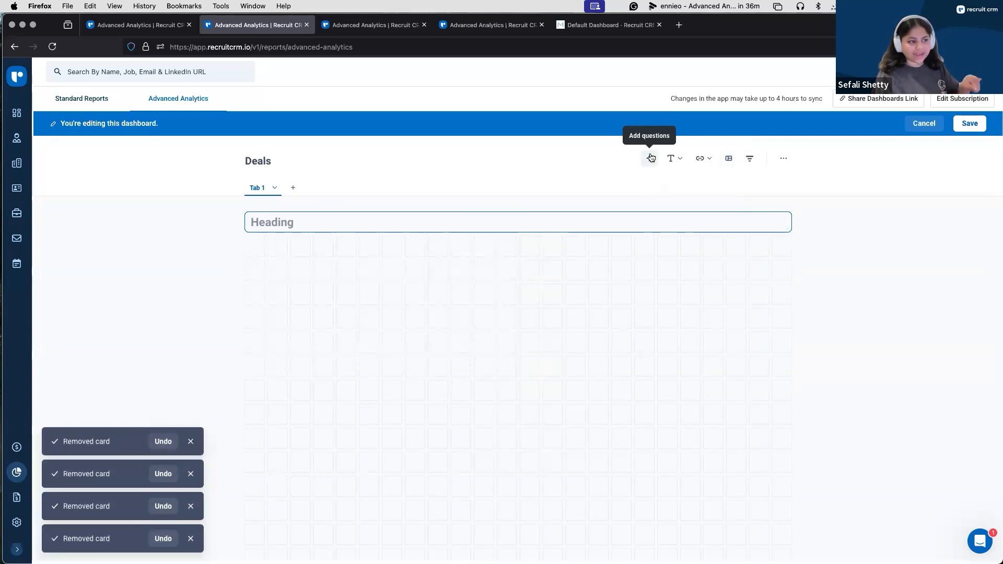
Step: Search the existing questions for "deal" and add "Deals Closed Data" to the dashboard
left_click(650, 157)
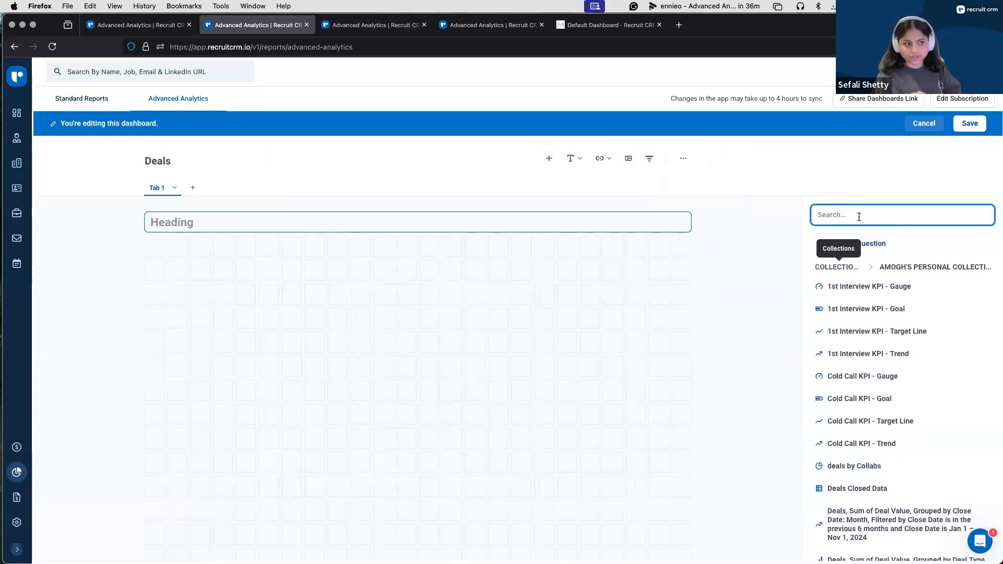
type("deal")
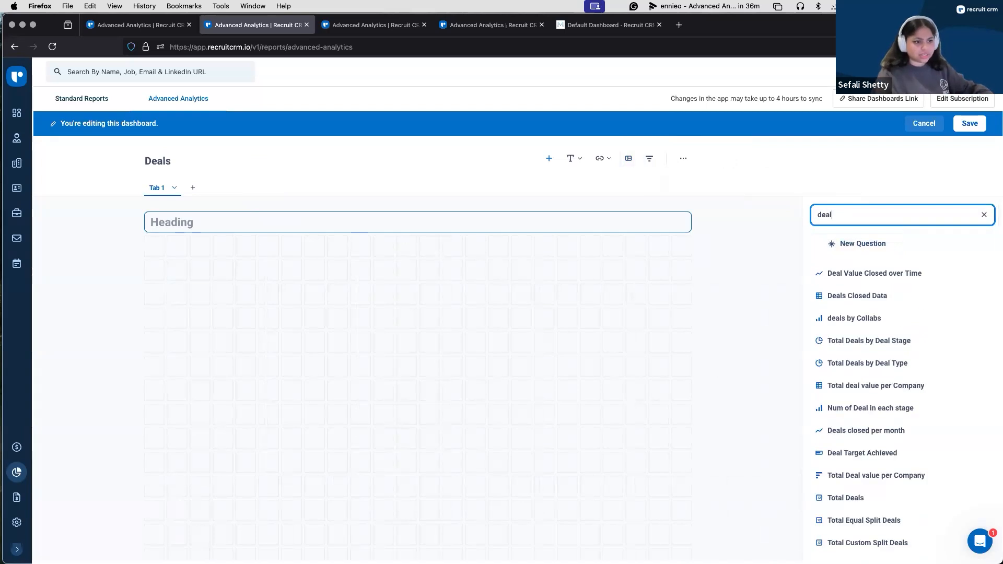
left_click(870, 297)
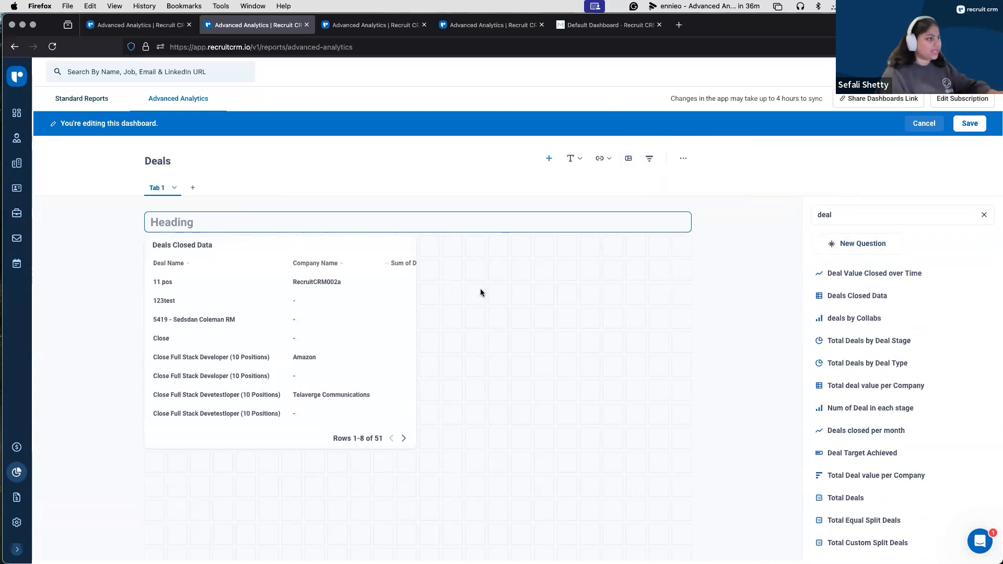
Step: Set the section heading above the card to "Deals by Company"
left_click(254, 229)
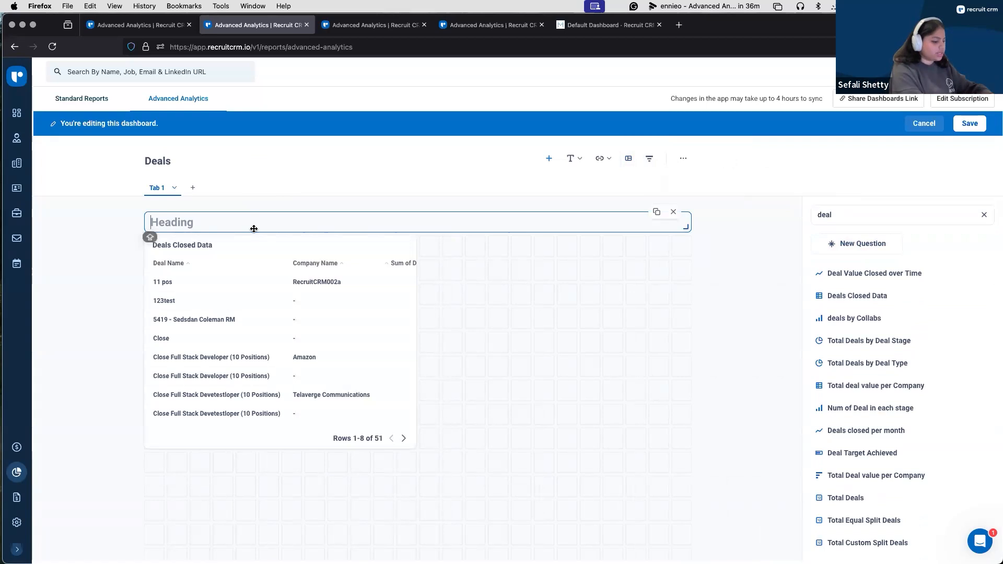
type("Deals by ")
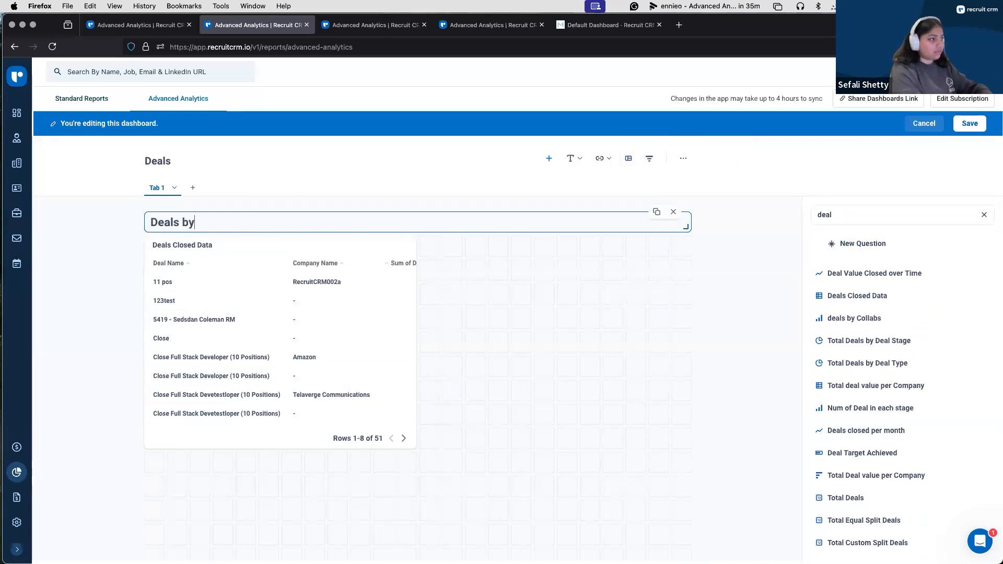
type("Company")
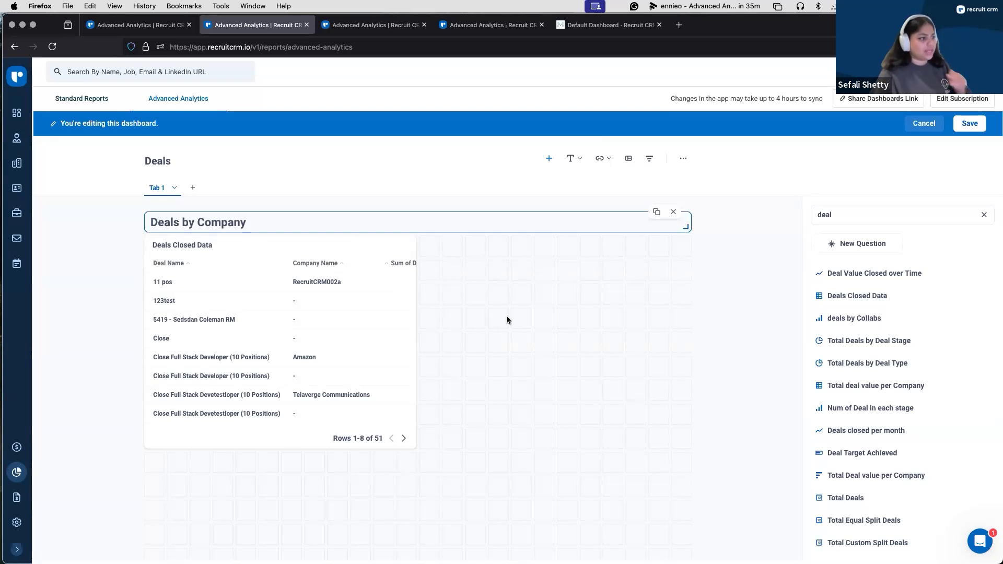
left_click(506, 316)
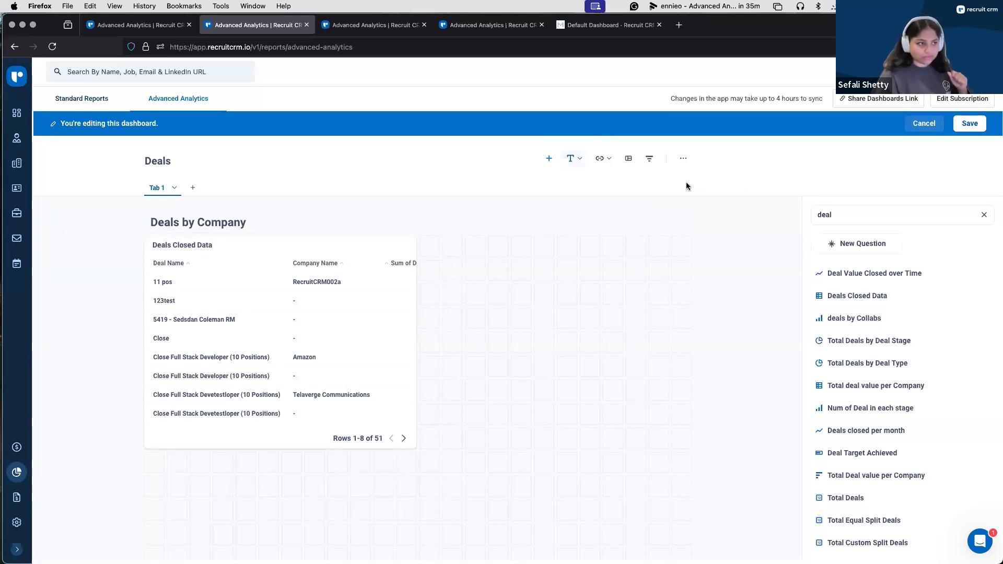
Step: Add a date picker filter labelled "Closed Date" with all operator options and a default value of Previous Month
left_click(650, 159)
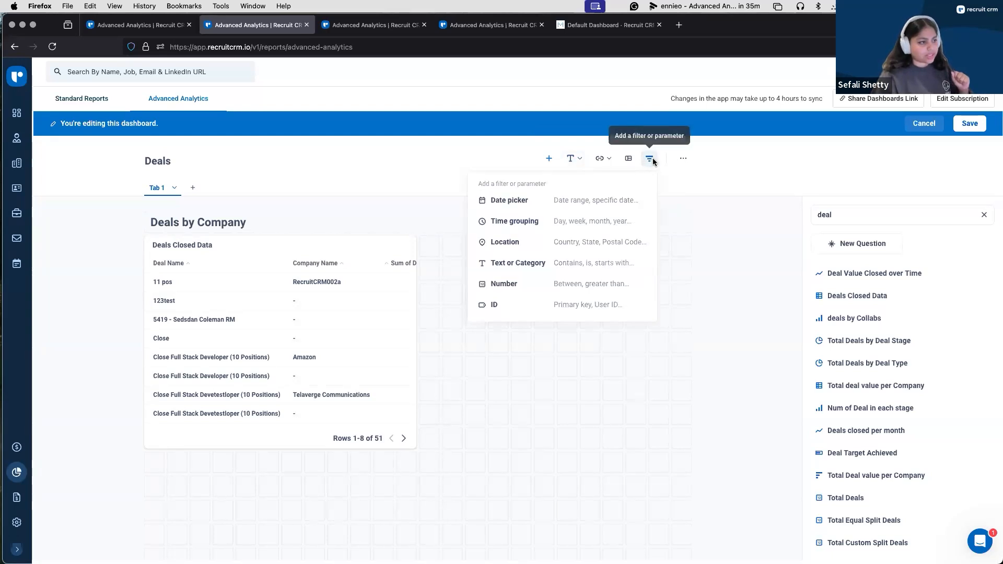
left_click(517, 204)
left_click(826, 260)
type("Closed Date")
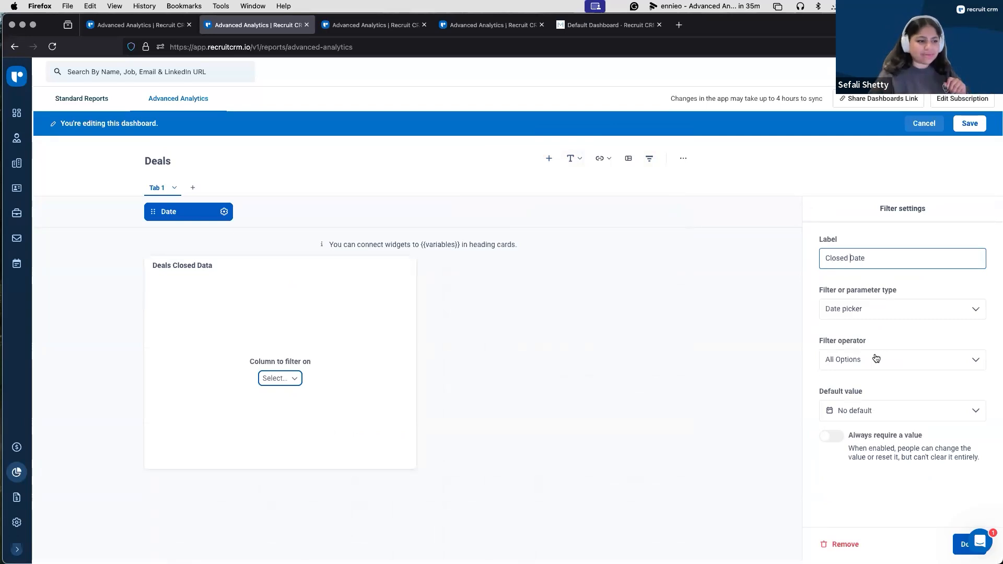
left_click(876, 358)
left_click(876, 359)
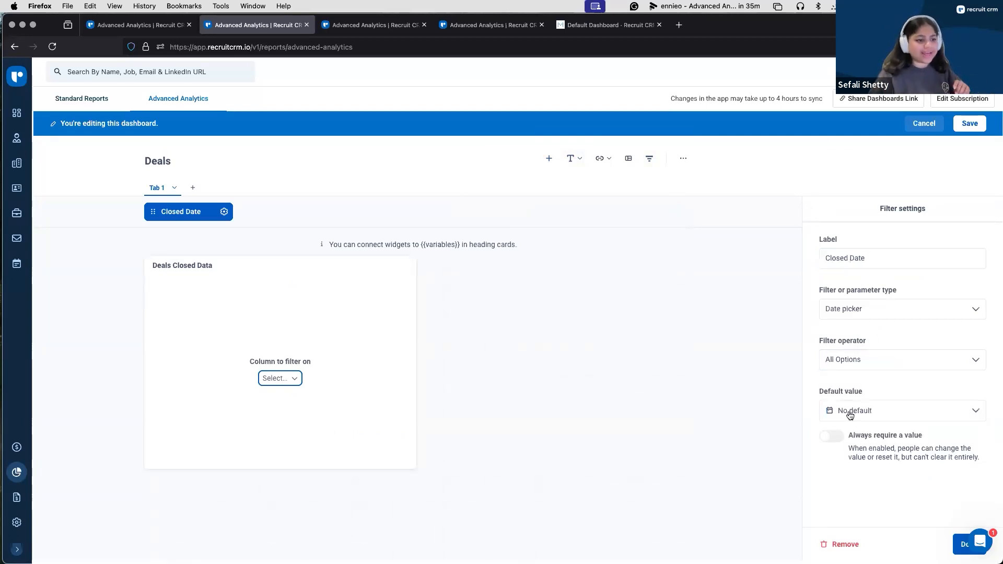
left_click(850, 411)
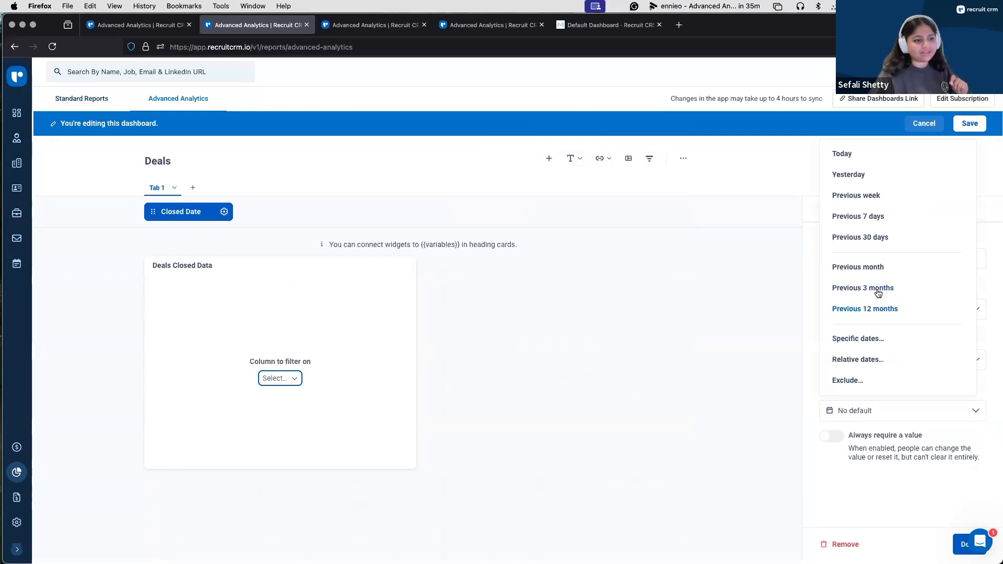
left_click(864, 269)
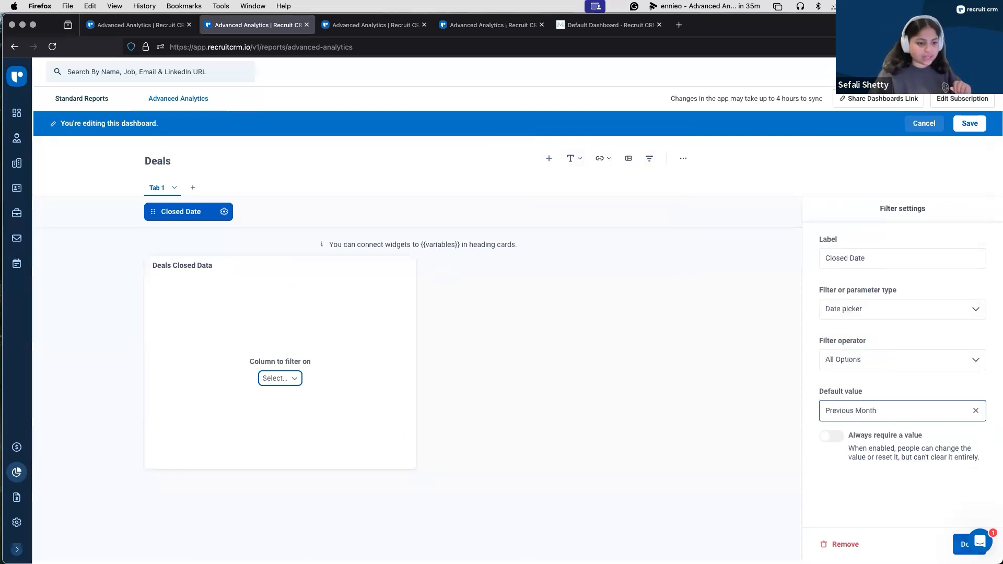
left_click(965, 545)
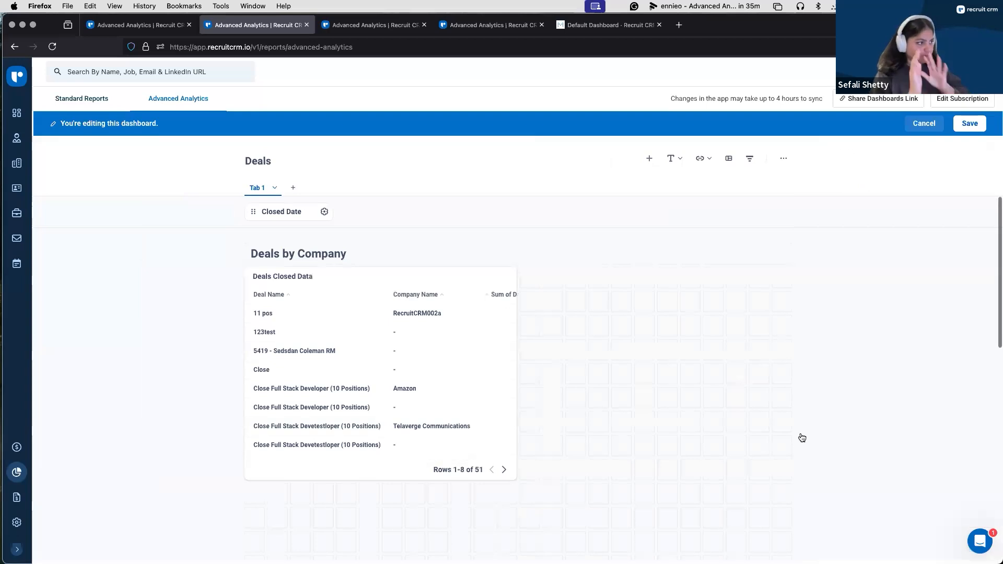
Step: Connect the Closed Date filter to the Close Date column of the Deals Closed Data card
left_click(302, 211)
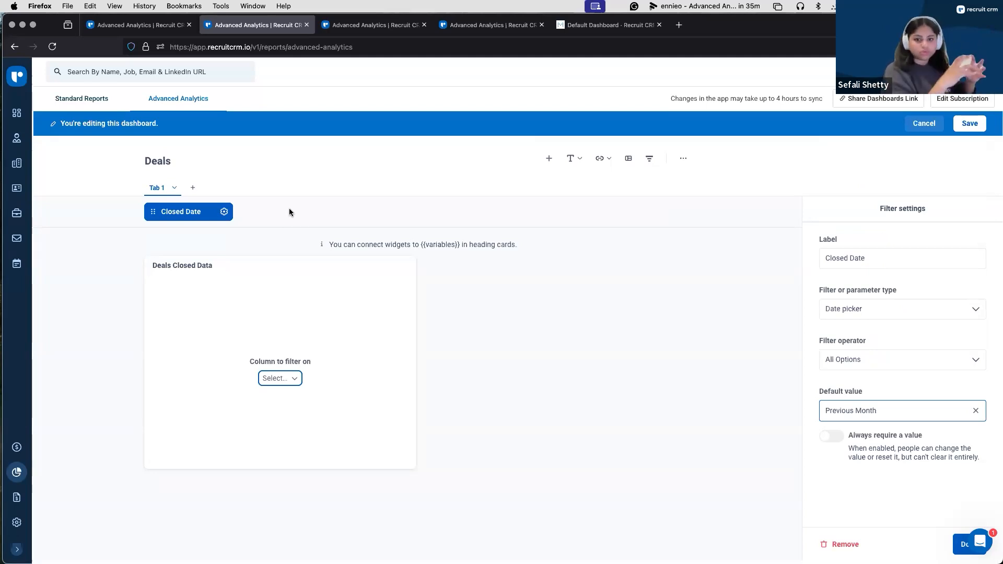
left_click(292, 380)
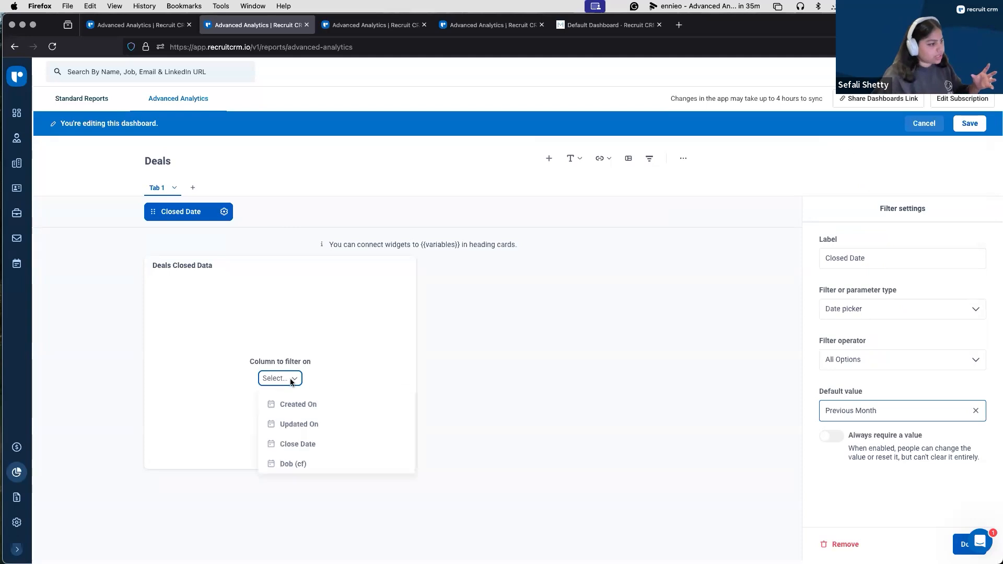
left_click(322, 445)
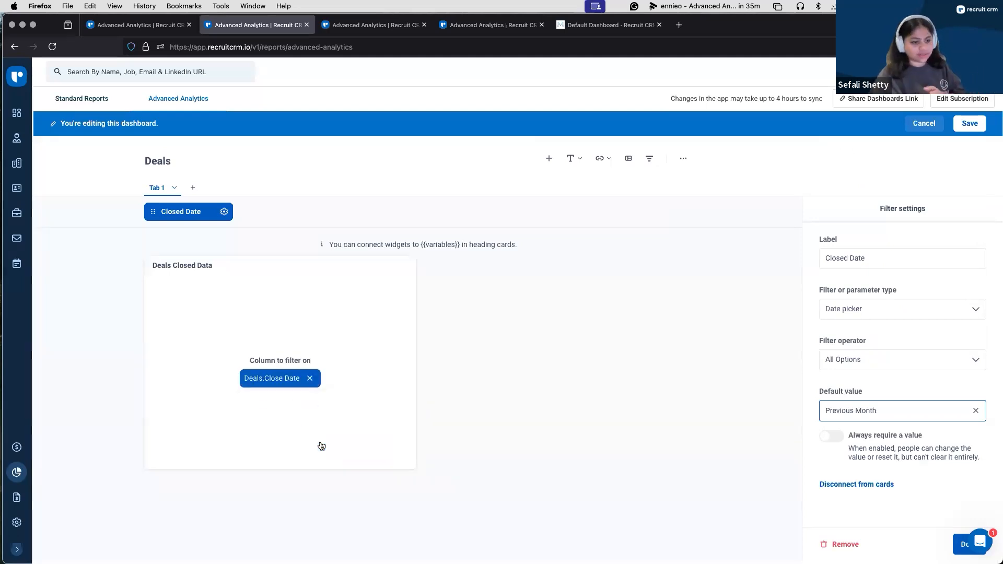
left_click(961, 542)
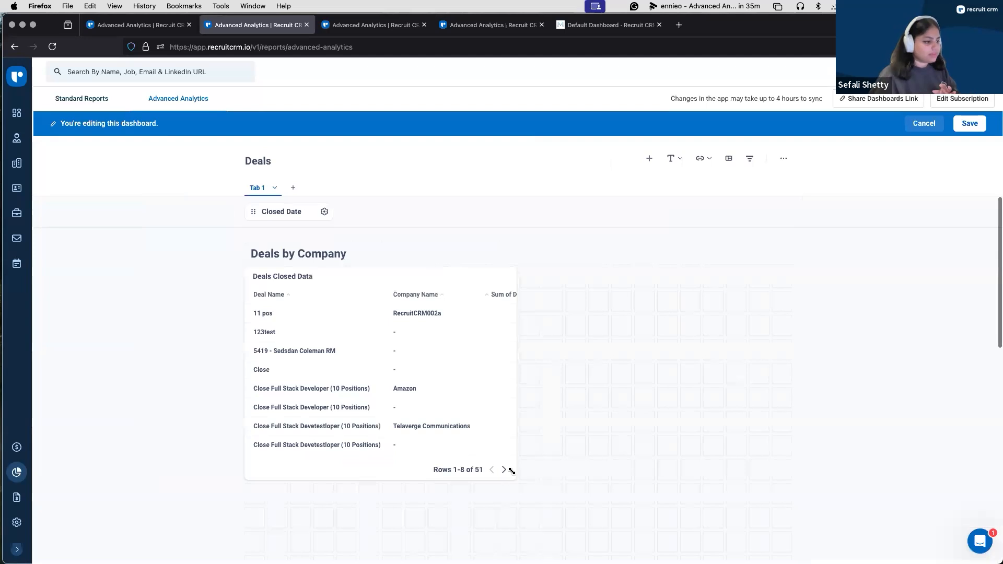
Step: Widen the Deals Closed Data card to span the whole dashboard grid and save the dashboard
left_click_drag(514, 477, 783, 488)
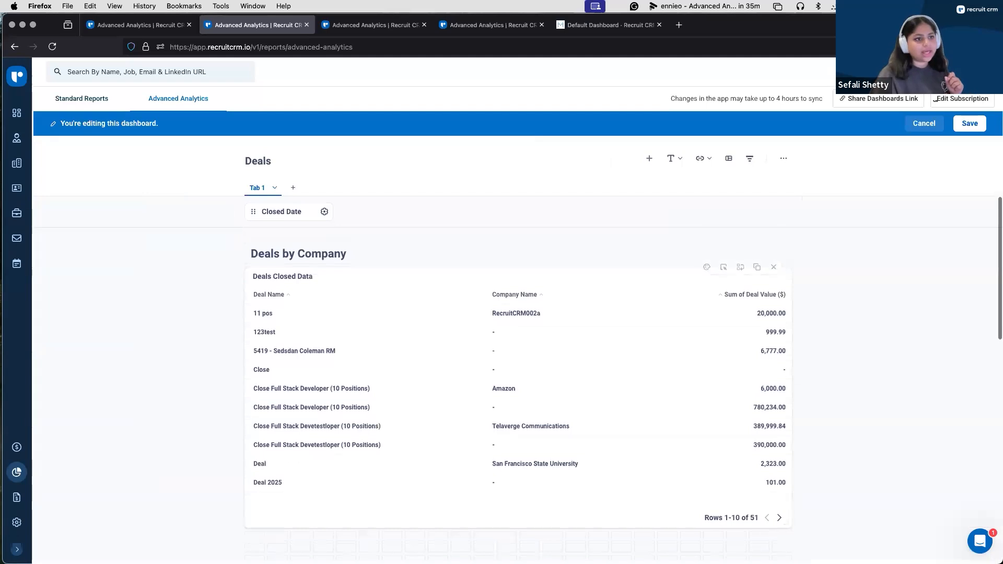
left_click(970, 125)
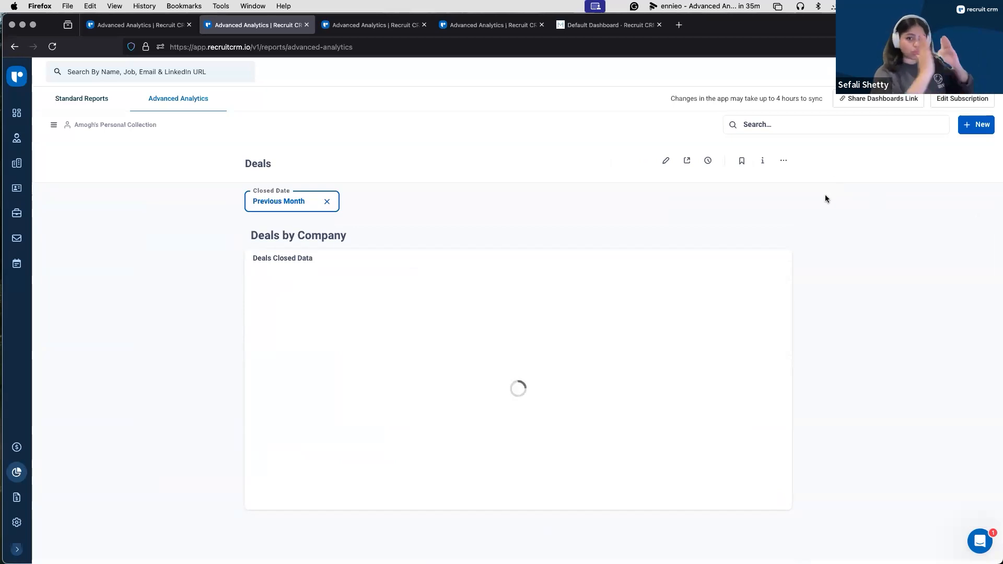
Step: Try the full-width layout on the Deals dashboard, turn it off again and discard the edits
left_click(667, 162)
left_click(784, 161)
left_click(740, 180)
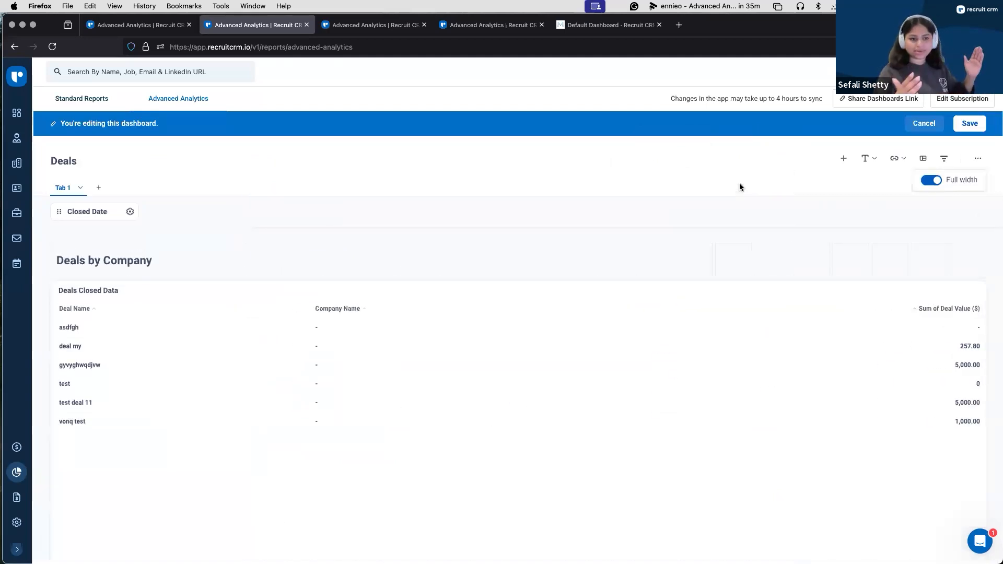
left_click(937, 180)
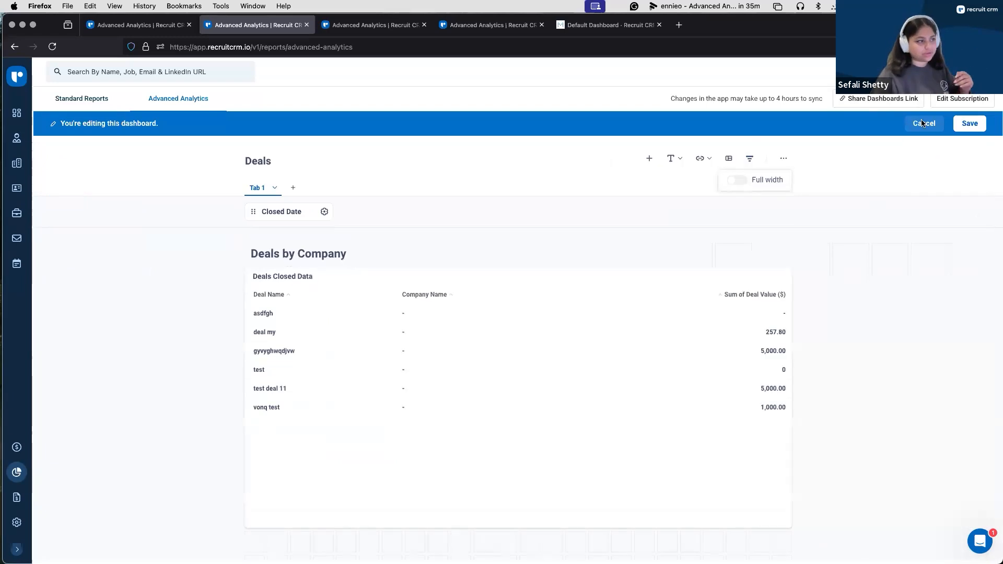
left_click(922, 123)
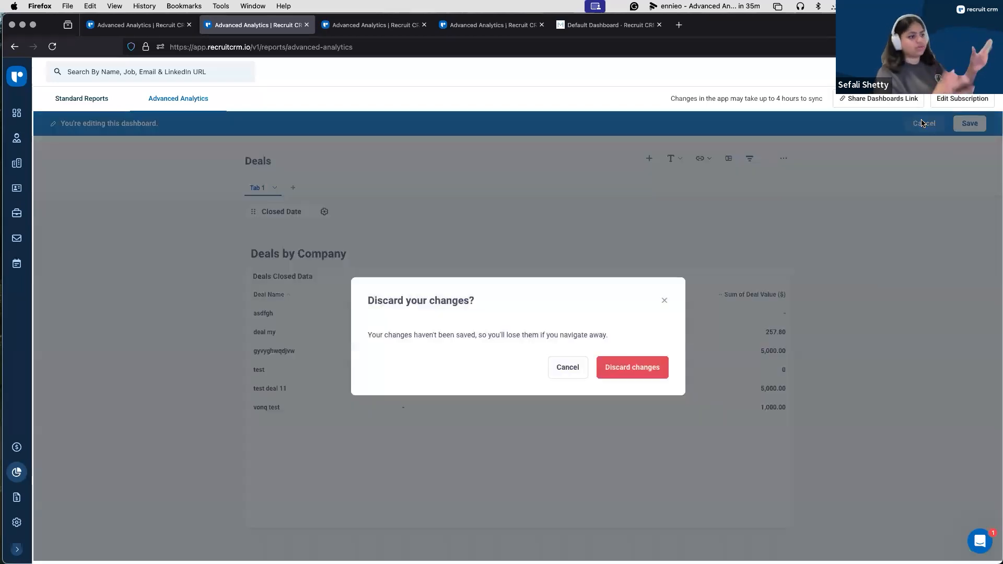
left_click(641, 365)
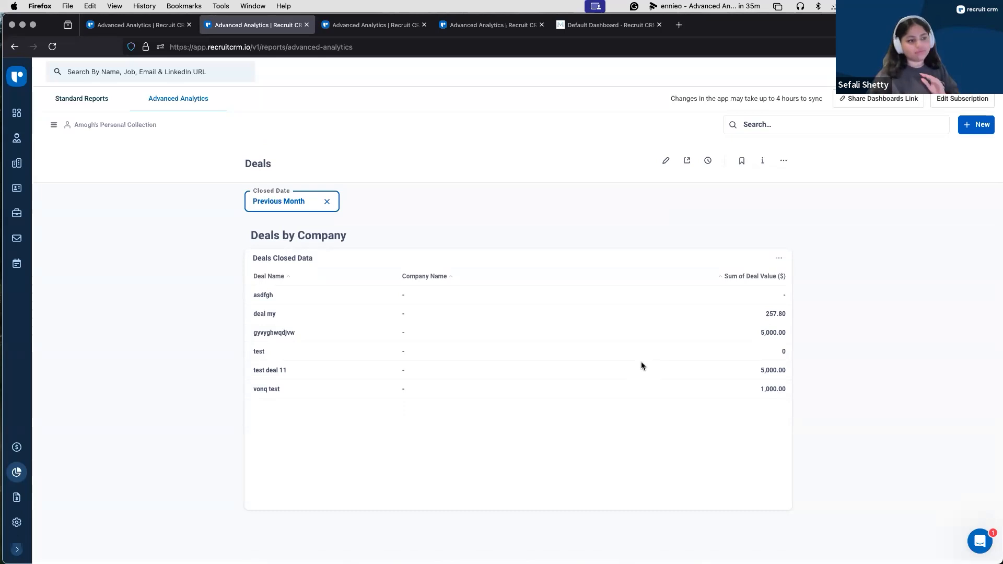
Step: Review the Deals dashboard's sharing options and its available auto-refresh intervals
left_click(689, 161)
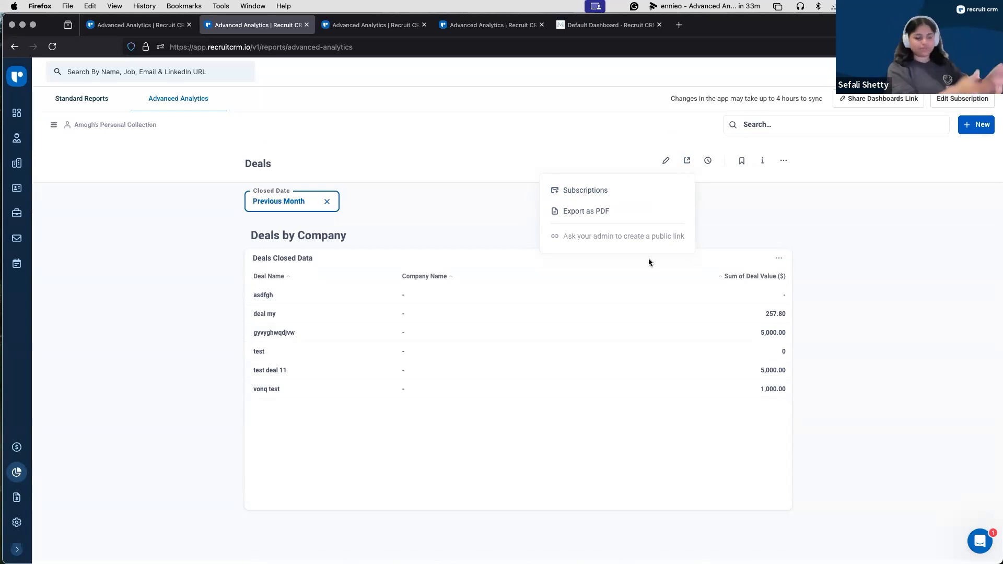
left_click(800, 209)
left_click(709, 162)
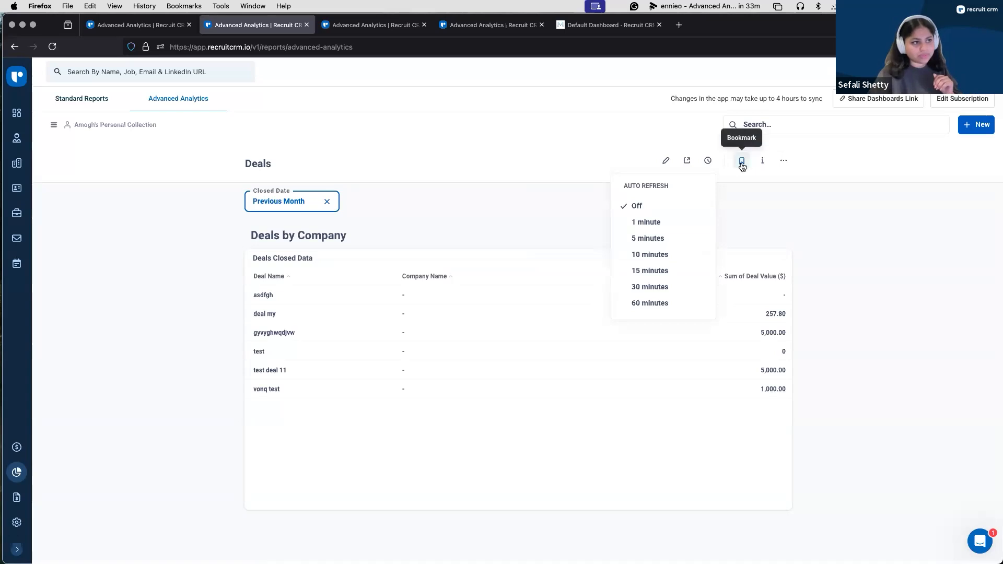
Step: Review the Deals dashboard's info overview and edit history, and close the info view
left_click(763, 162)
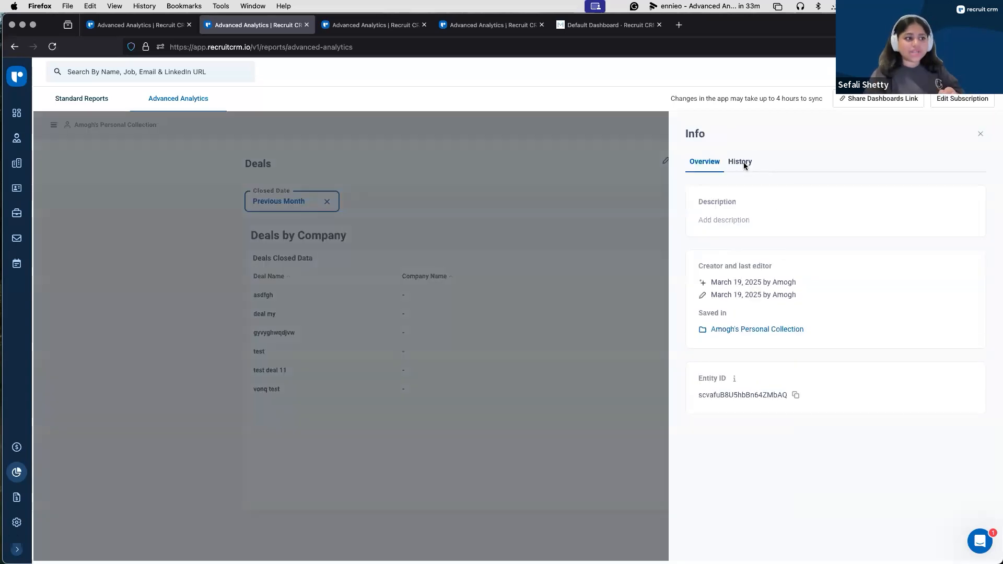
left_click(751, 218)
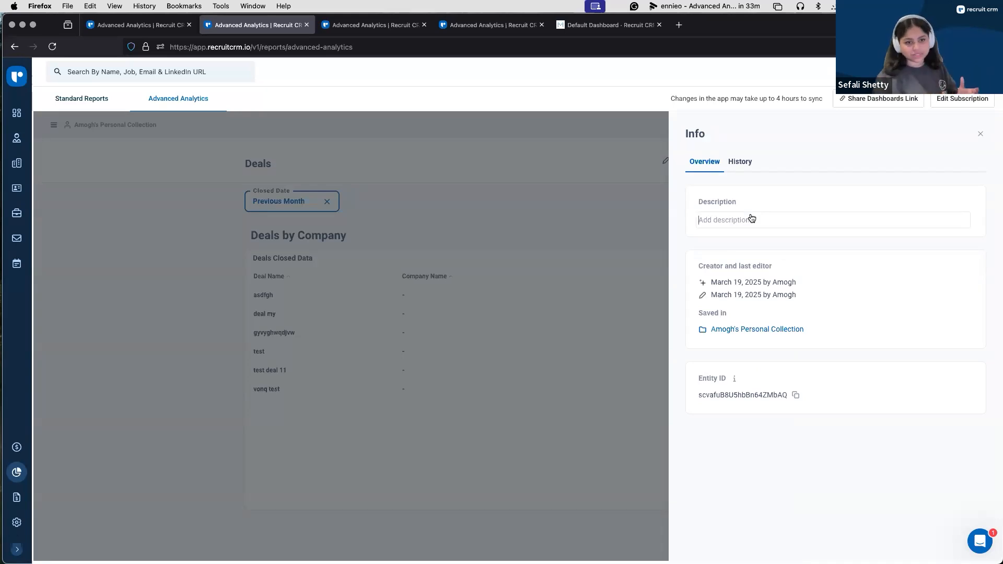
left_click(749, 161)
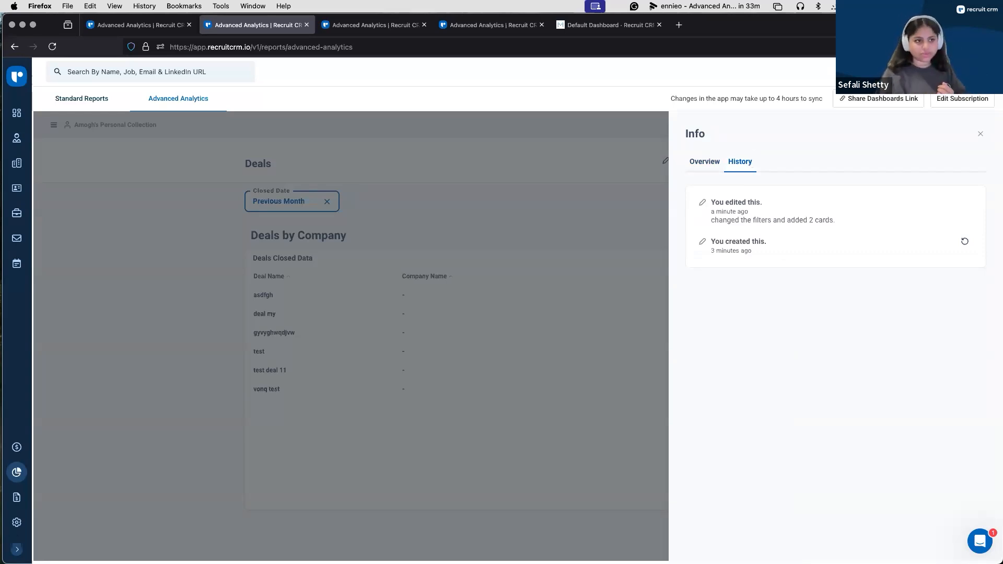
left_click(979, 135)
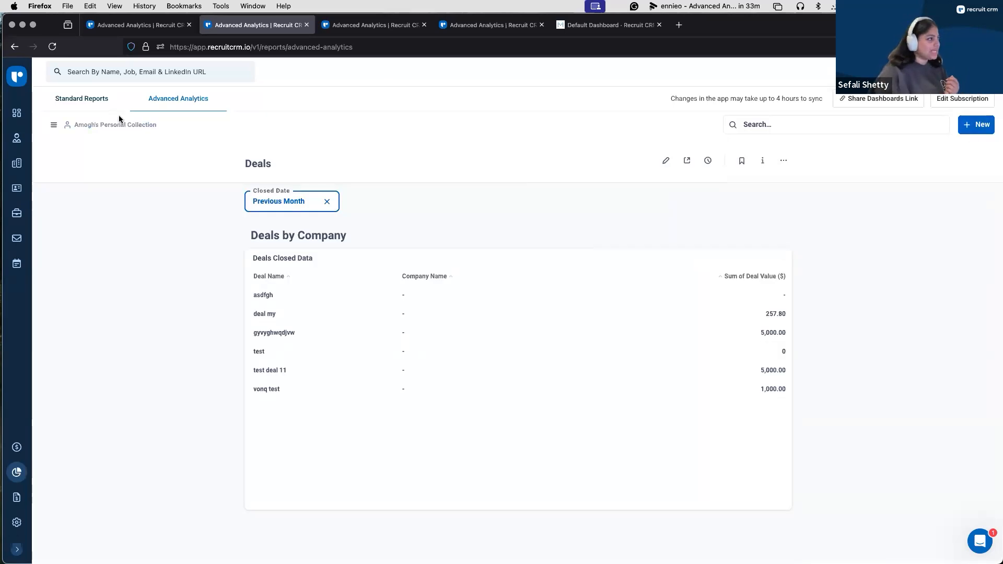
Step: Open the personal collection where the Deals dashboard is saved
left_click(99, 124)
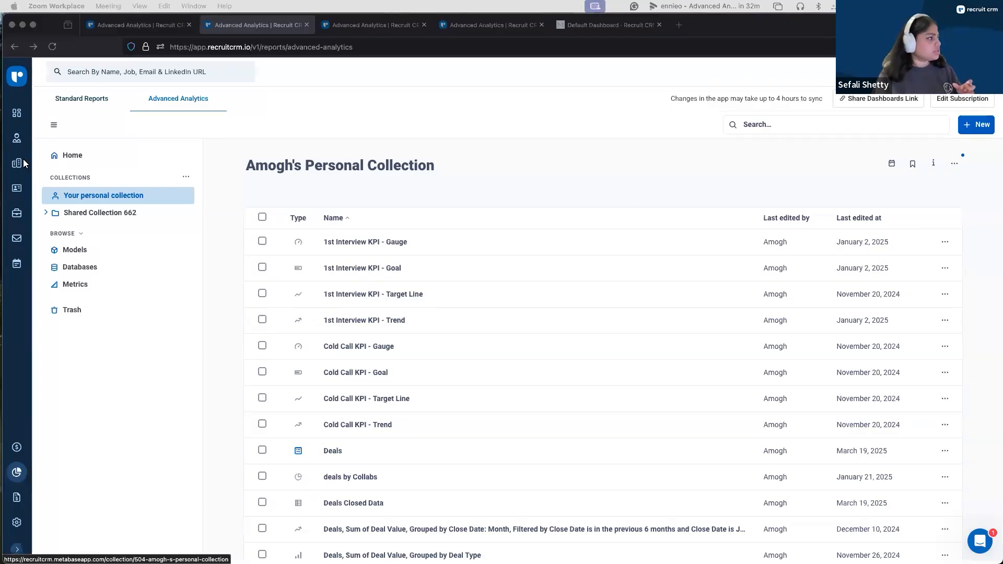
left_click(23, 164)
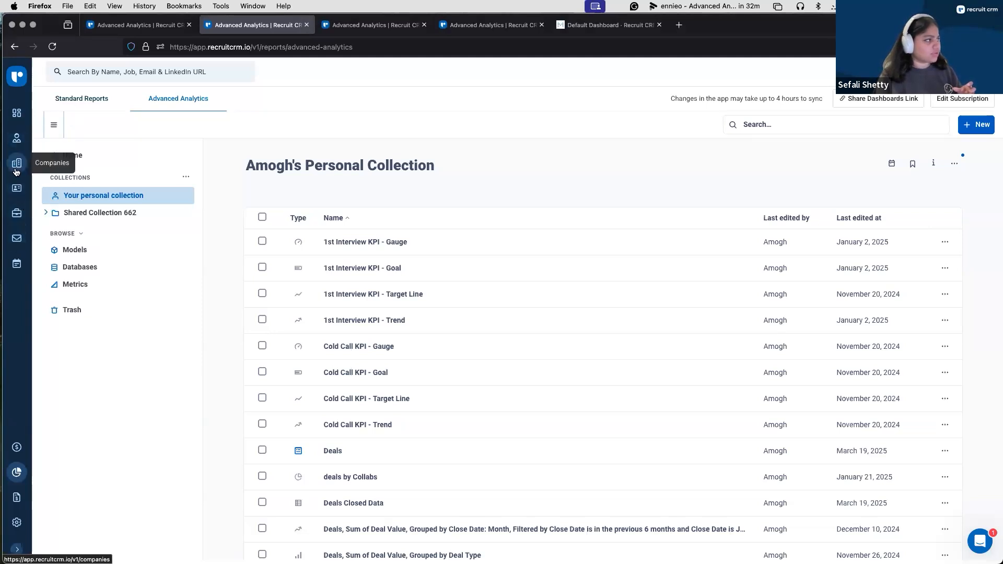
left_click(16, 187)
left_click(15, 215)
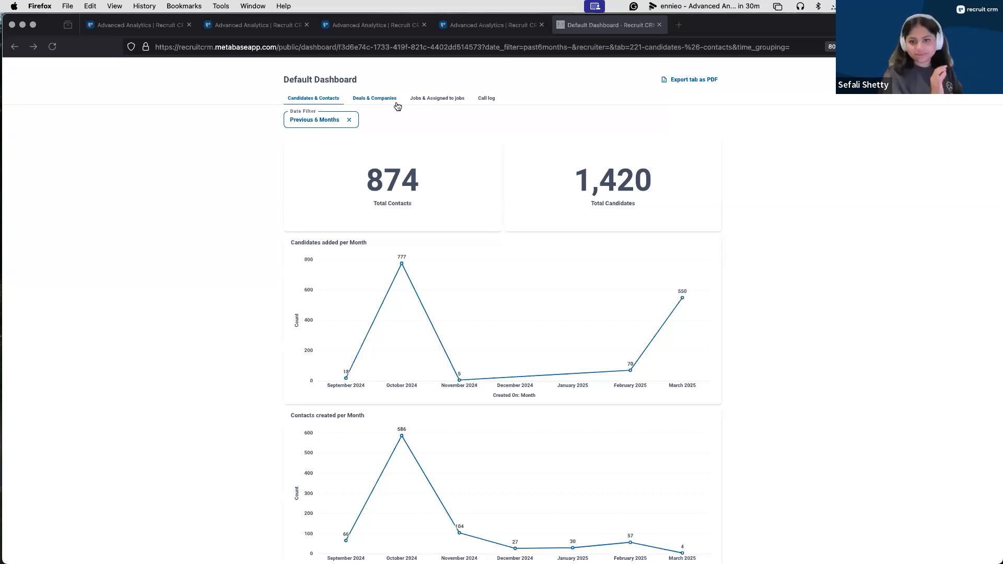
Step: Check the Date Filter options on the public Default Dashboard's Candidates & Contacts page, leaving the filter as it is
left_click(307, 119)
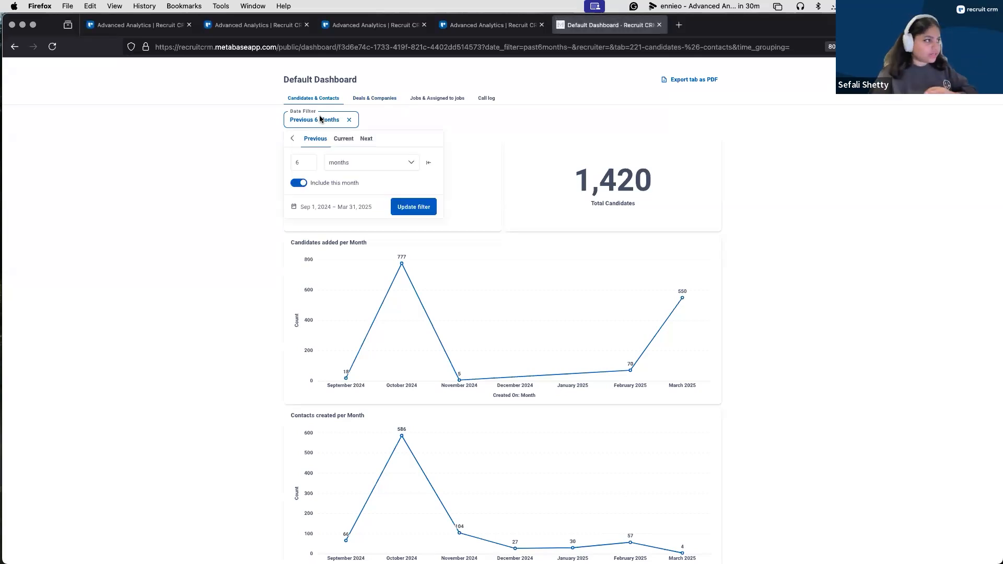
left_click(533, 124)
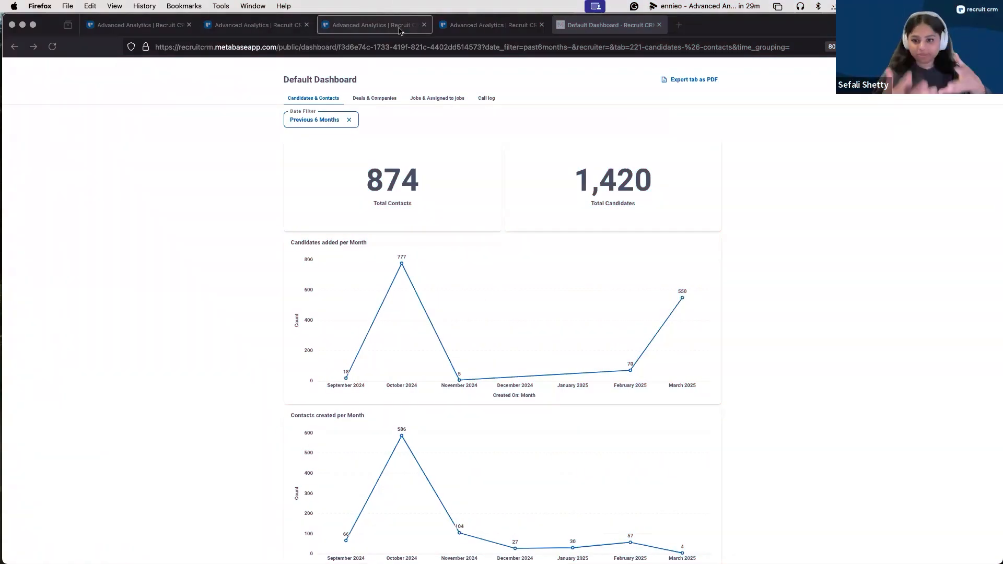
Step: Examine the Journey of Lead to Placed, Avg Time to Hire per Role and Deal Split by Role cards on the Client Requirements Dashboard
left_click(399, 27)
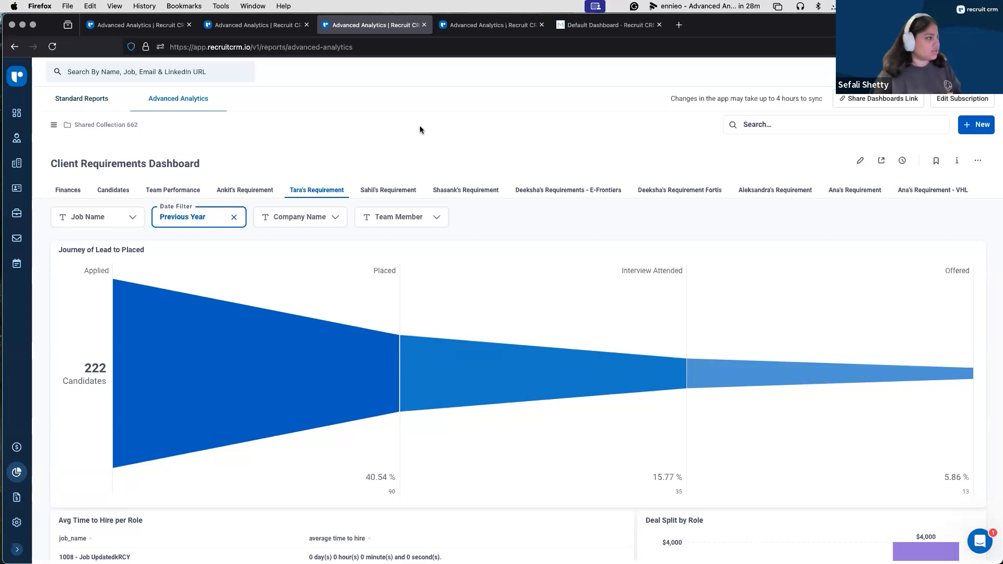
scroll(556, 227, "down", 1)
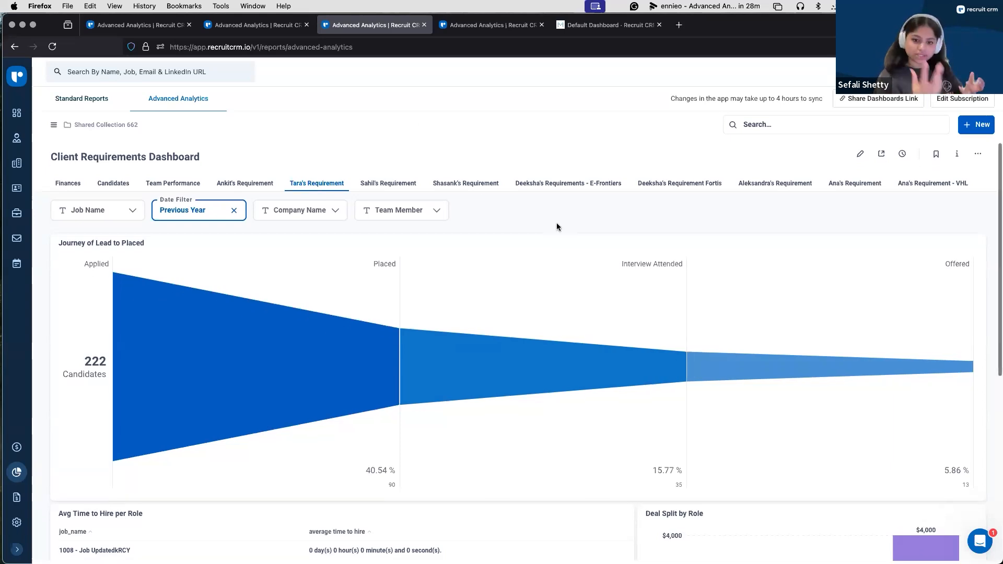
scroll(557, 227, "down", 2)
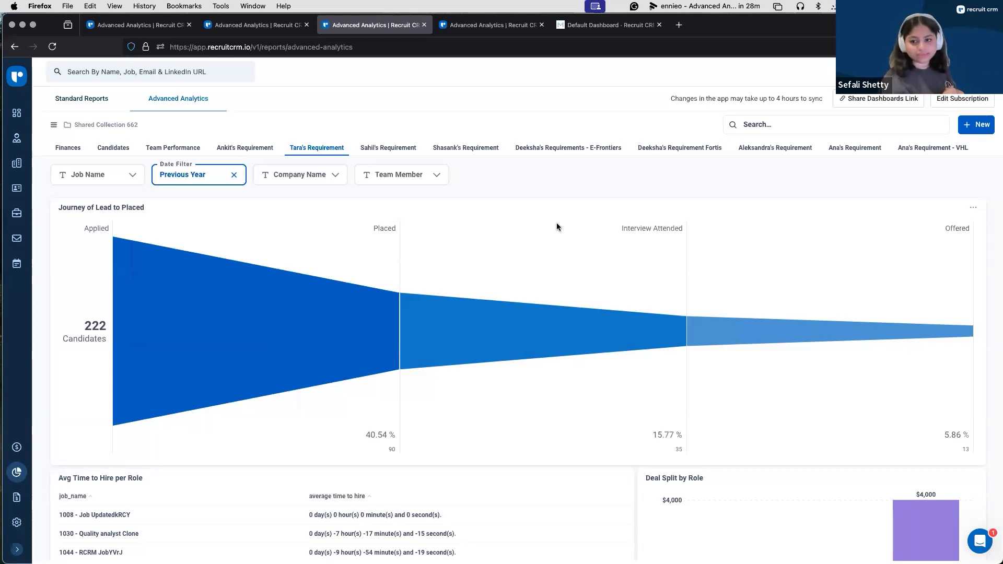
scroll(556, 237, "down", 1)
mouse_move(555, 249)
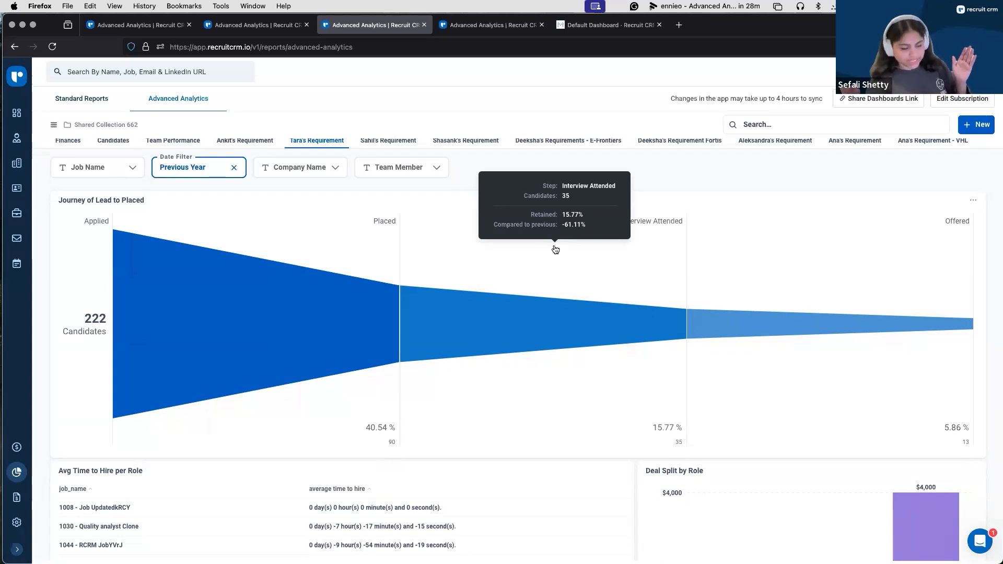
scroll(557, 290, "down", 5)
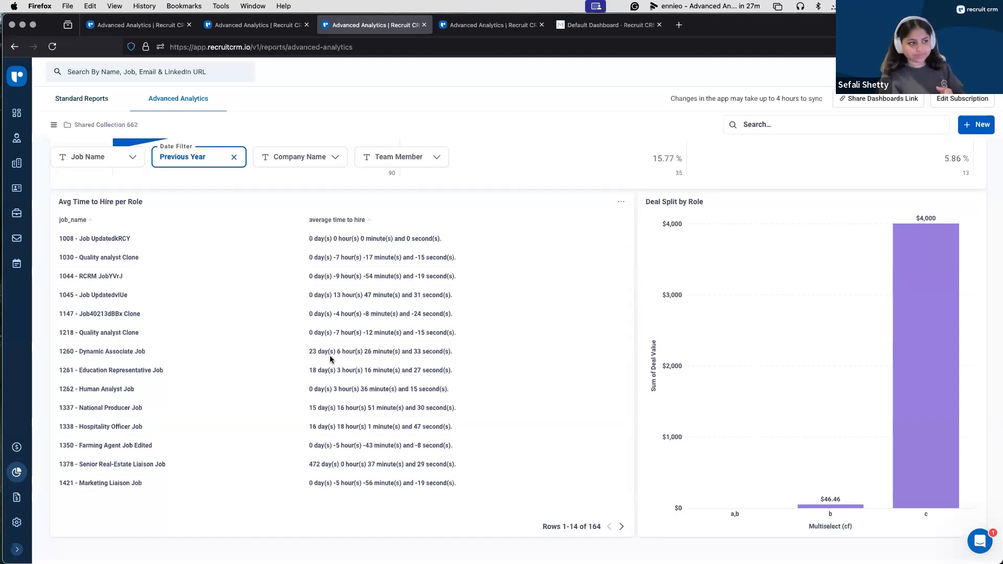
scroll(554, 312, "up", 6)
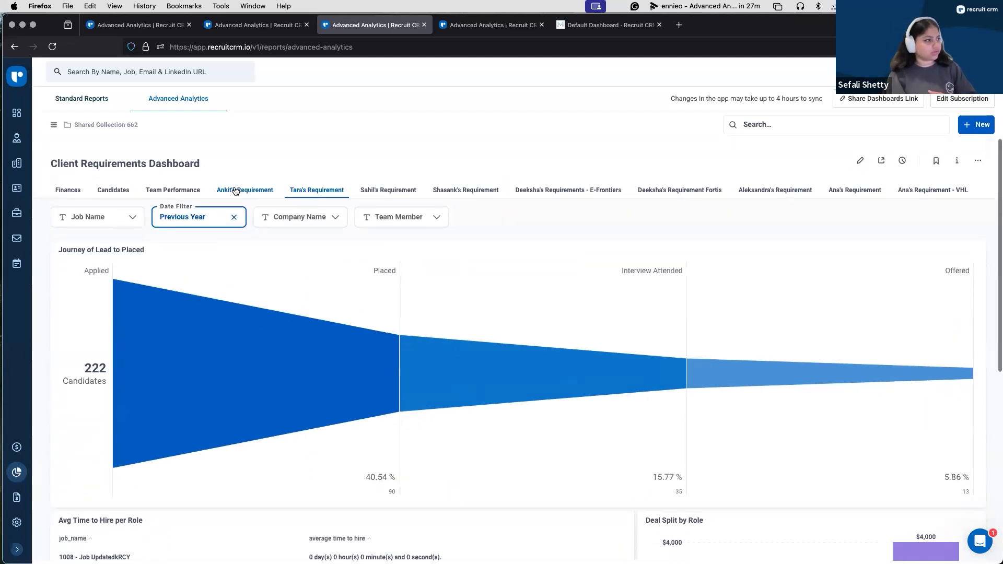
Step: Examine the Rejection Rate and Avg Time Spent on each Hiring Stage cards, and return to the Advanced Analytics home page
left_click(235, 191)
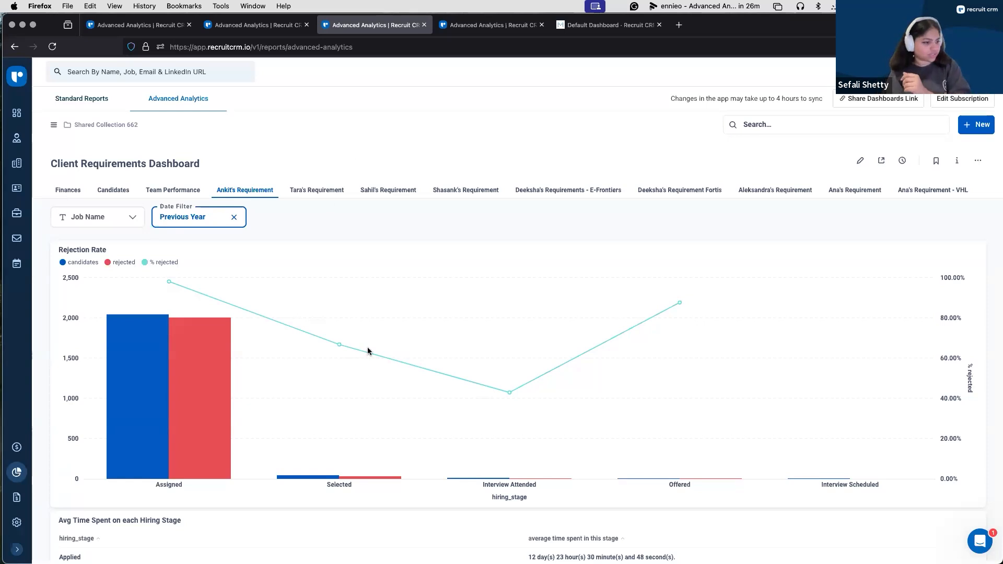
scroll(367, 348, "down", 5)
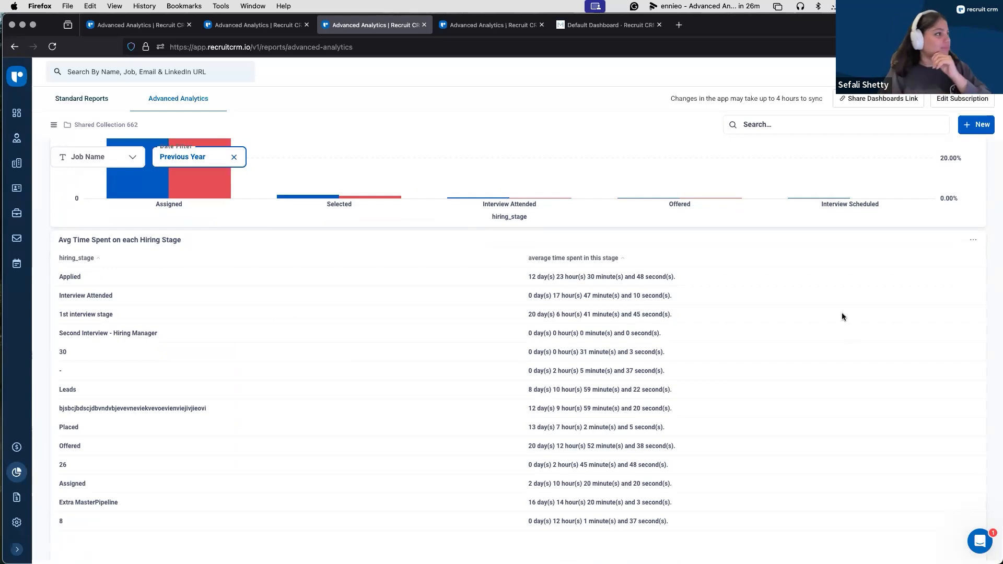
left_click(256, 25)
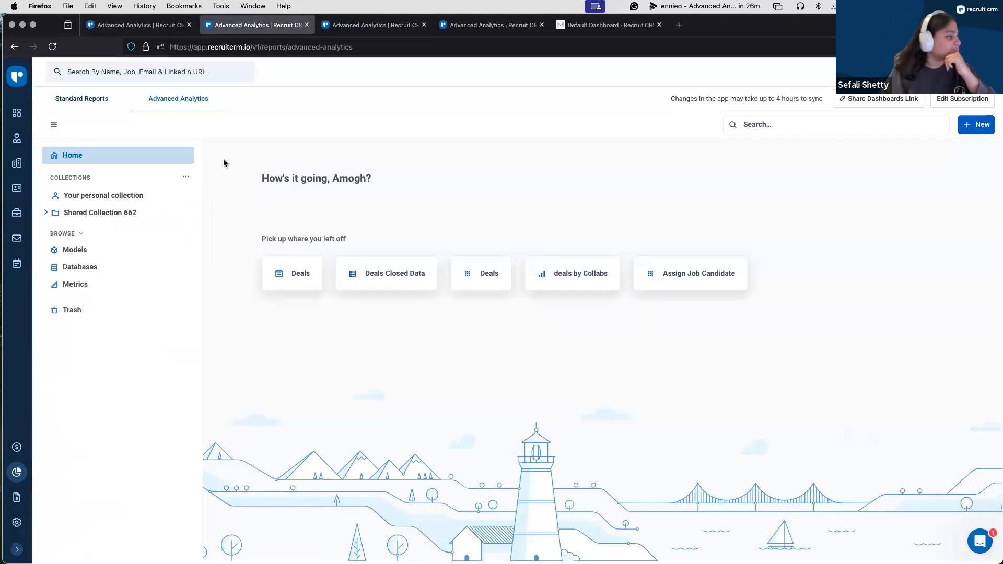
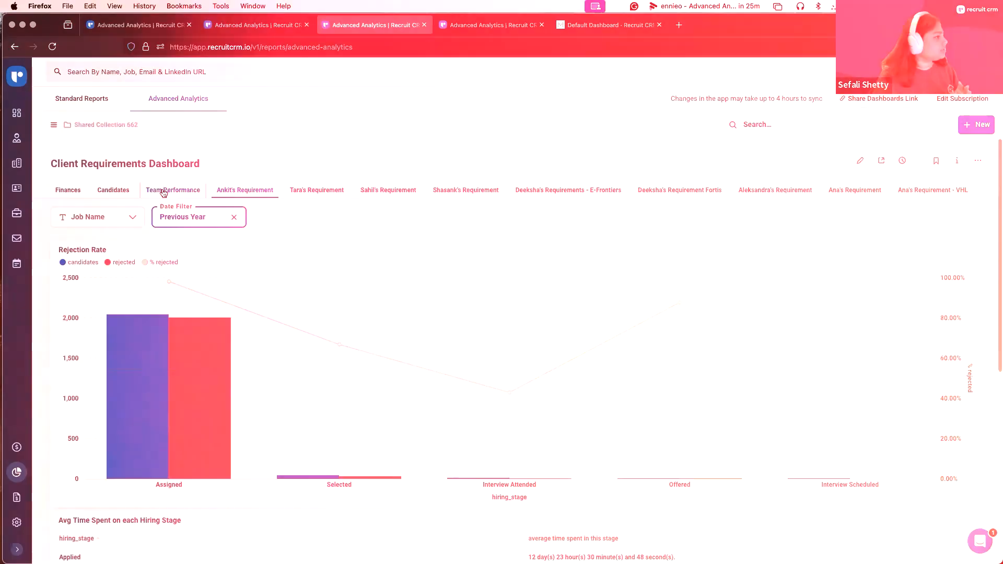
Step: View the Team Performance page of the Client Requirements Dashboard, and switch back to the personal collection list
left_click(163, 191)
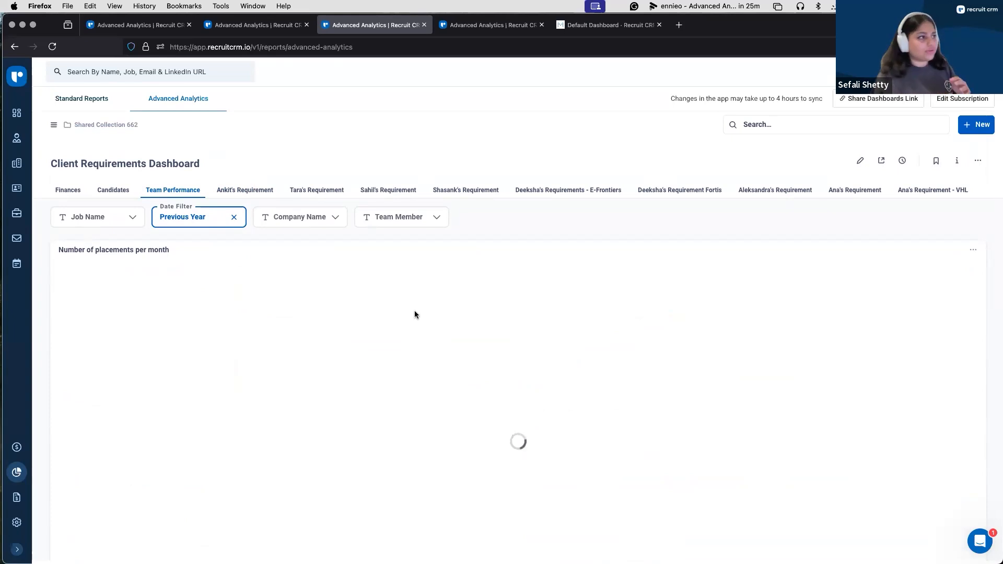
left_click(134, 26)
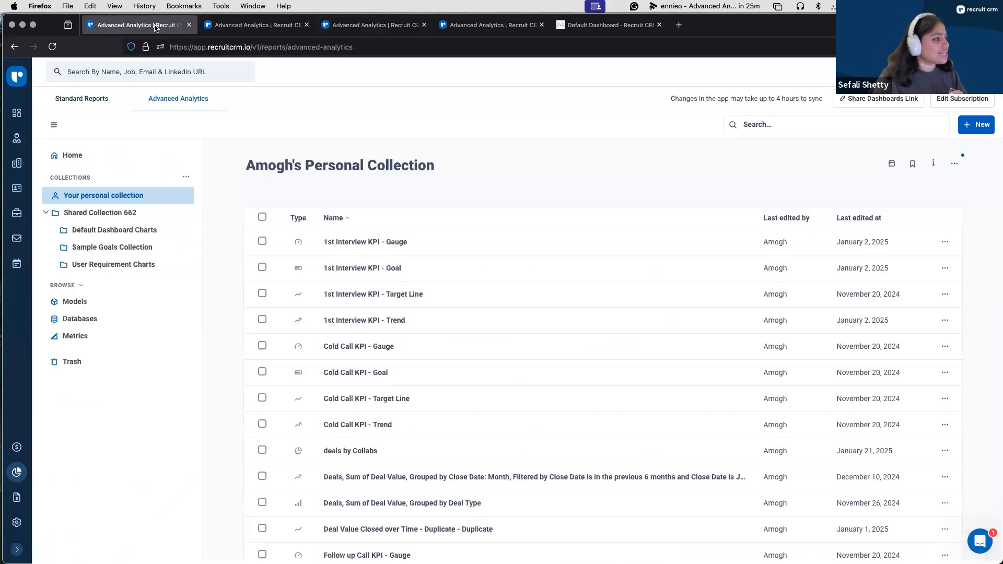
Step: Check the visualization types available for the 1st Interview KPI - Gauge chart, and return to the personal collection
left_click(393, 242)
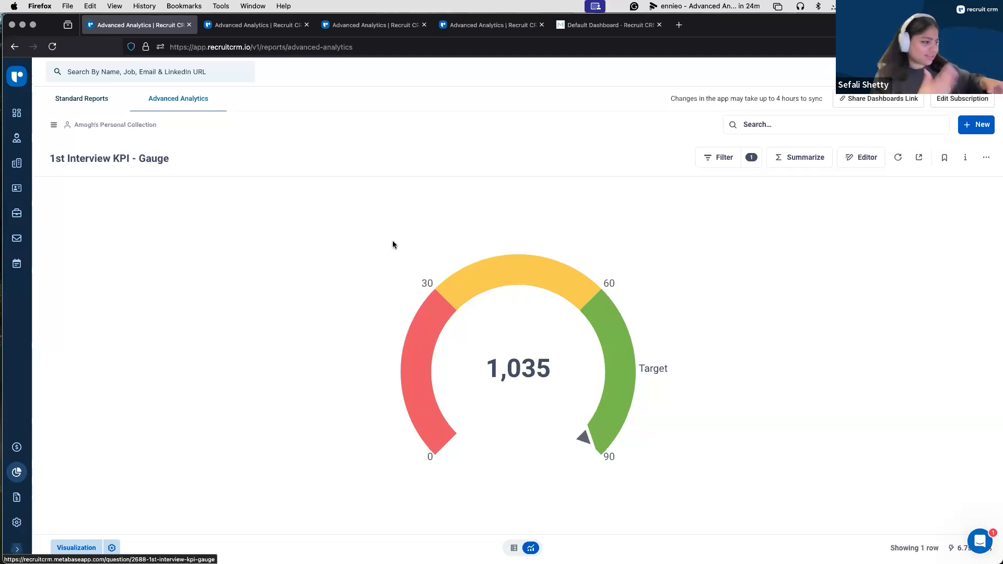
left_click(62, 550)
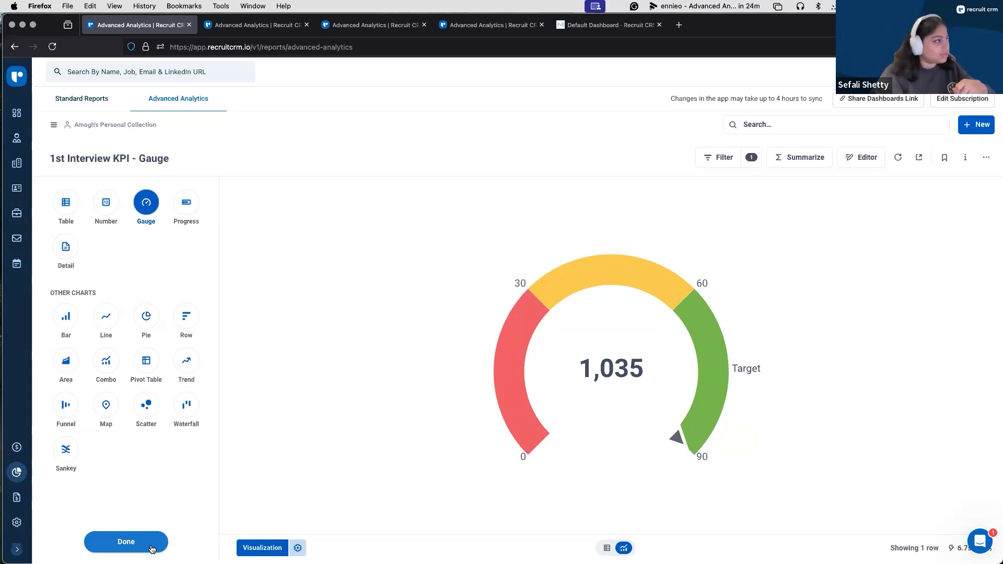
left_click(93, 126)
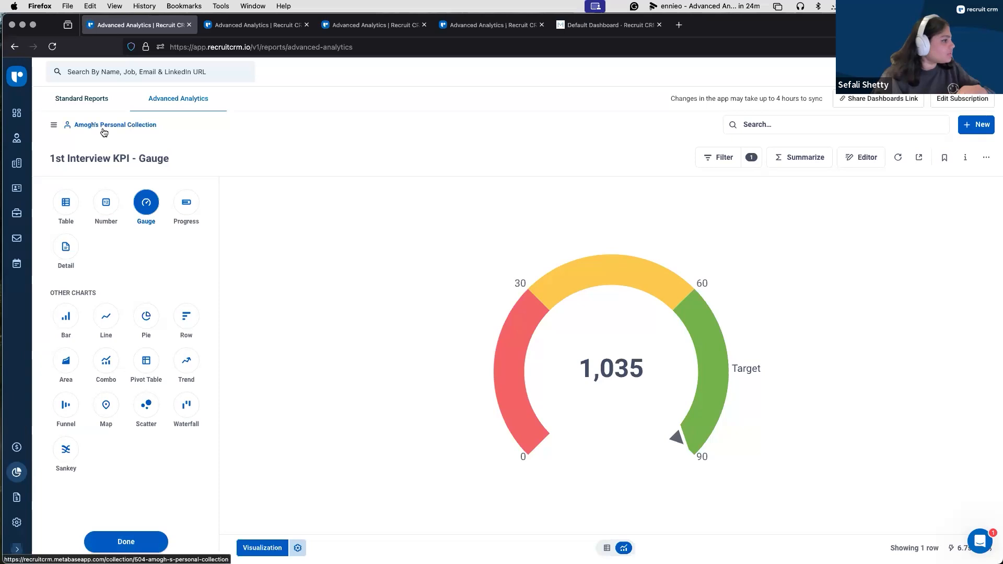
left_click(60, 135)
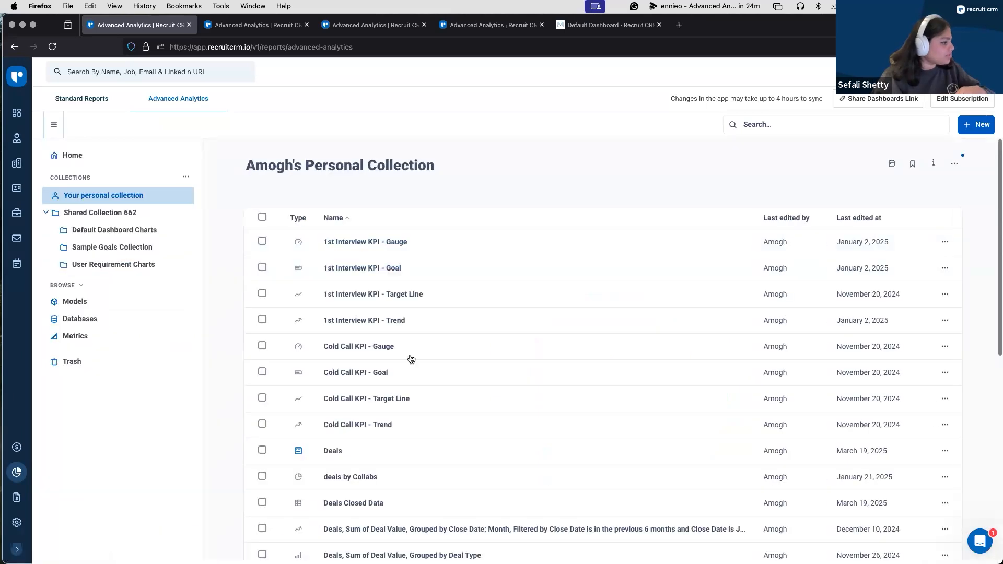
Step: Open the KPIs dashboard, examine its Trend, Gauge, Goal and Target Line cards, and bring back the list of collections
scroll(430, 392, "down", 10)
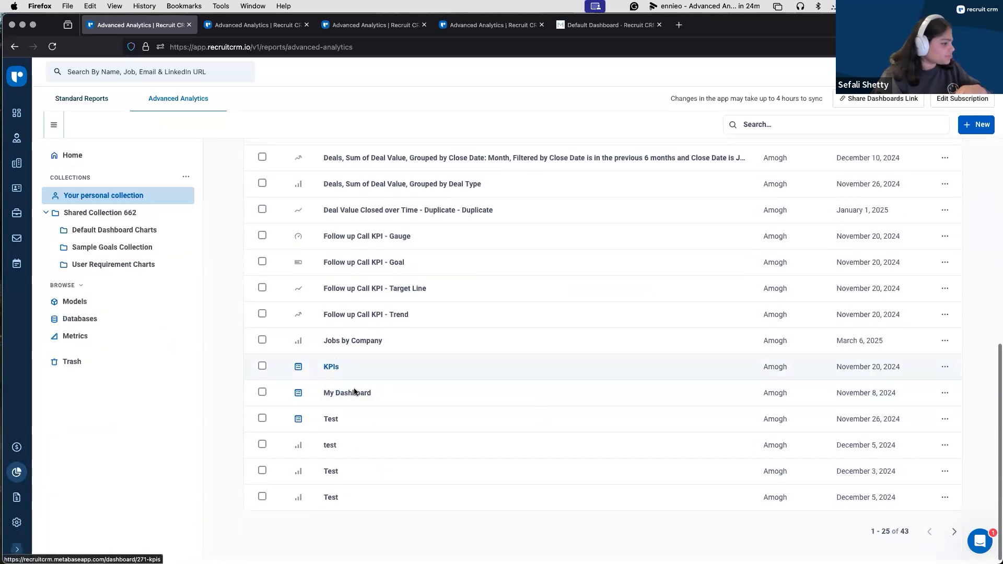
left_click(334, 363)
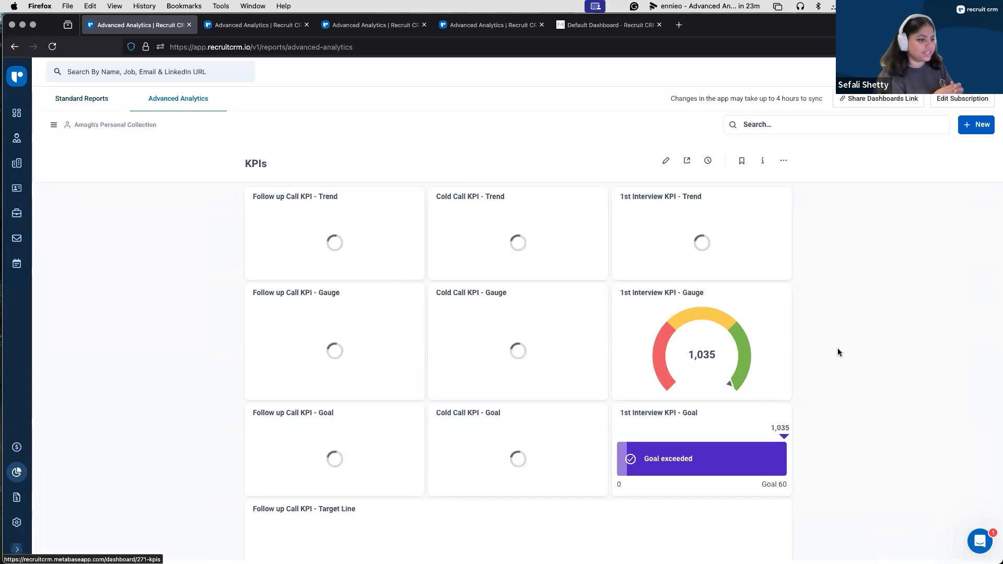
scroll(838, 352, "down", 1)
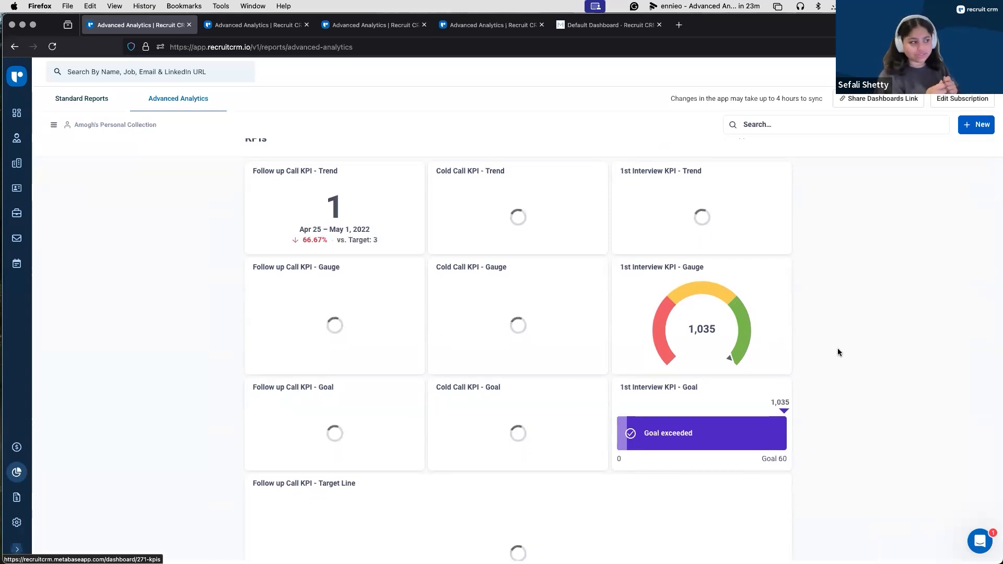
scroll(366, 256, "up", 1)
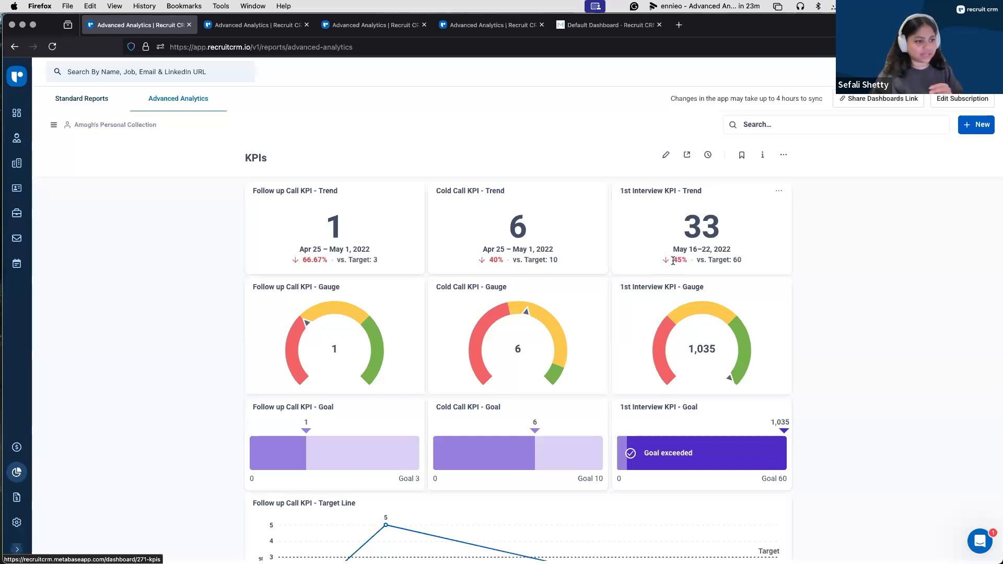
scroll(694, 377, "down", 5)
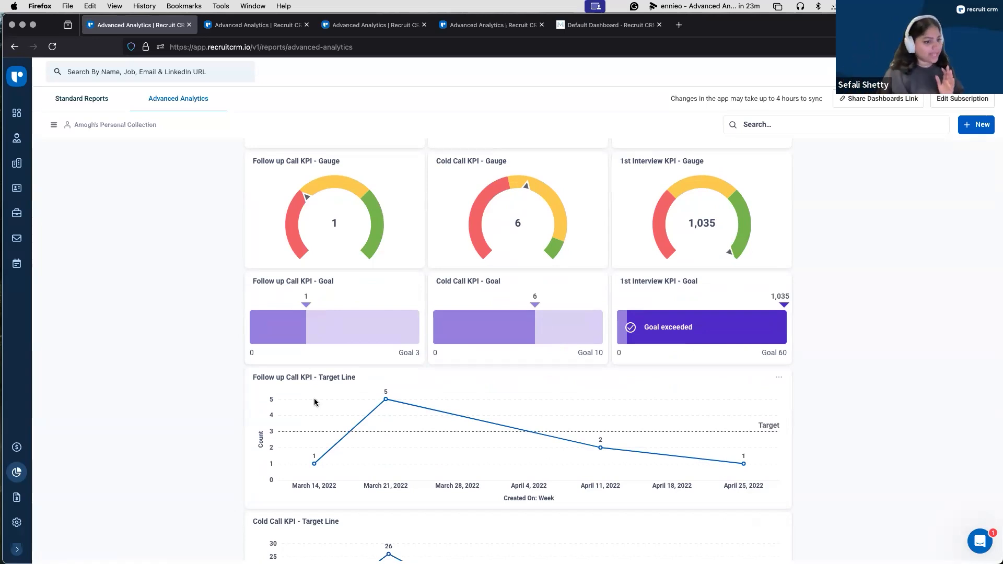
scroll(316, 403, "down", 5)
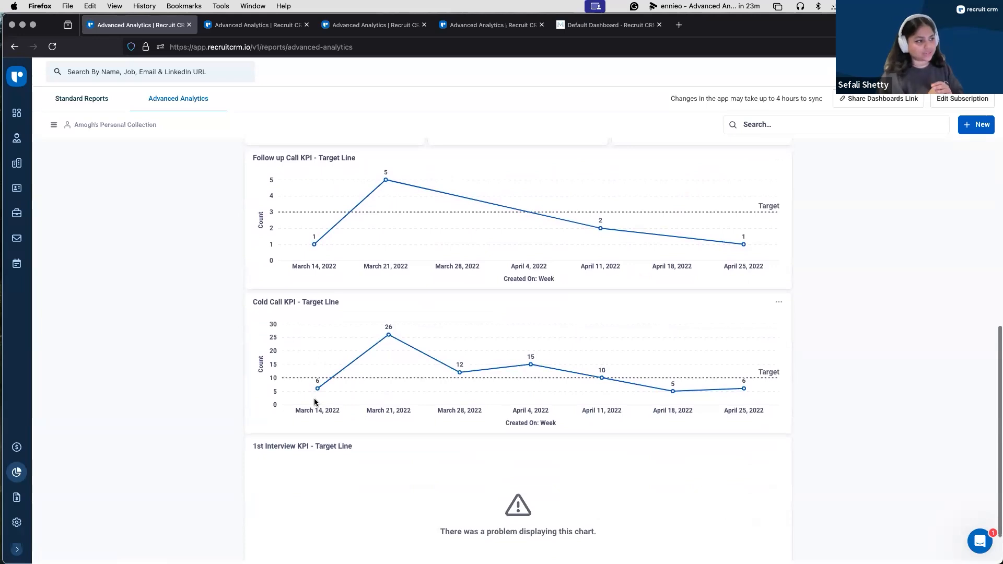
scroll(280, 214, "up", 1)
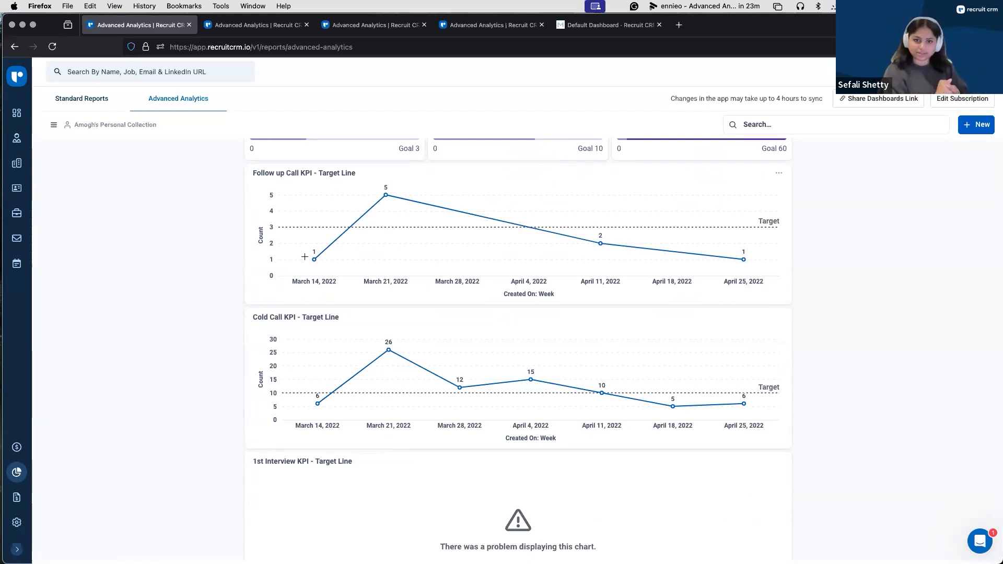
scroll(237, 237, "up", 5)
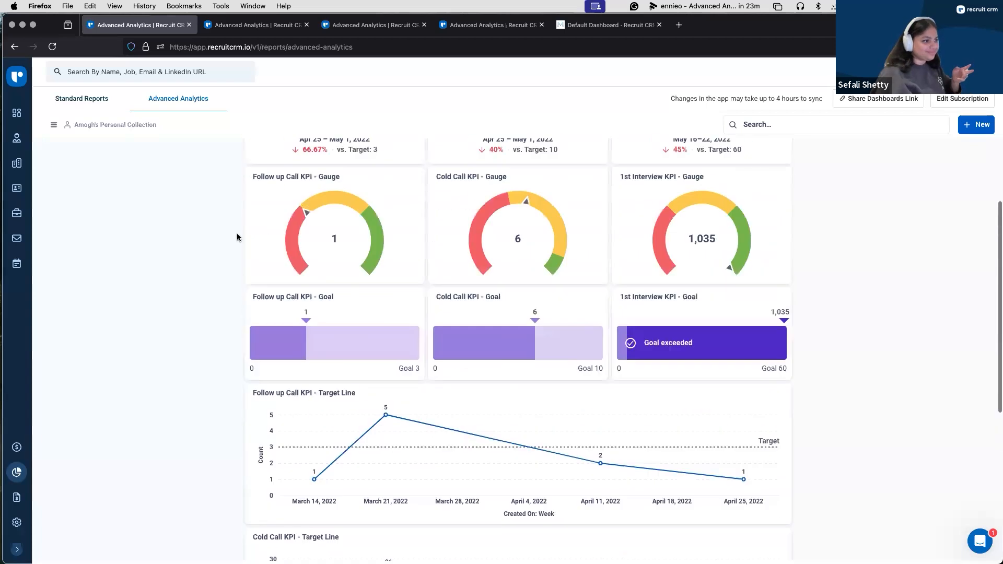
scroll(237, 237, "up", 3)
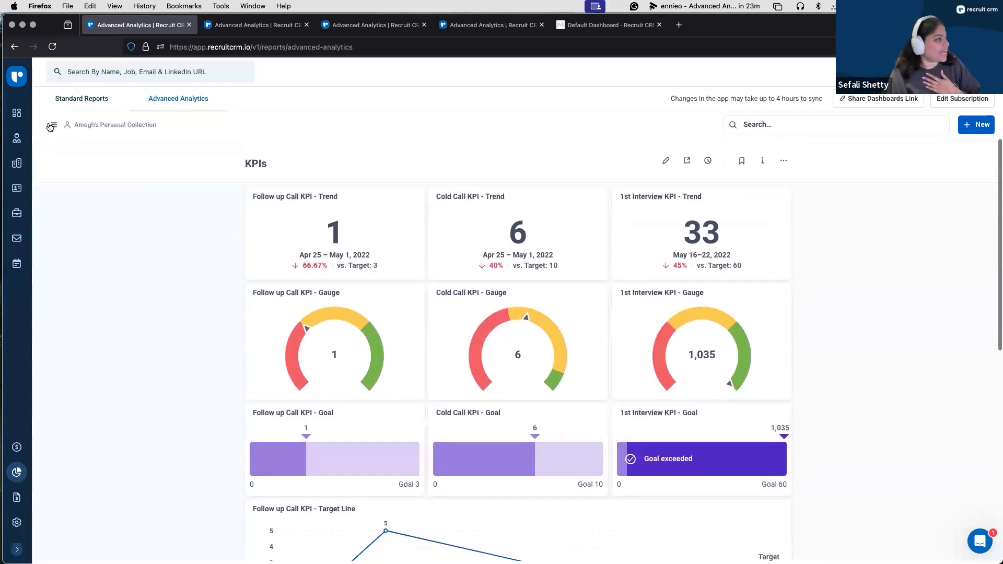
left_click(50, 126)
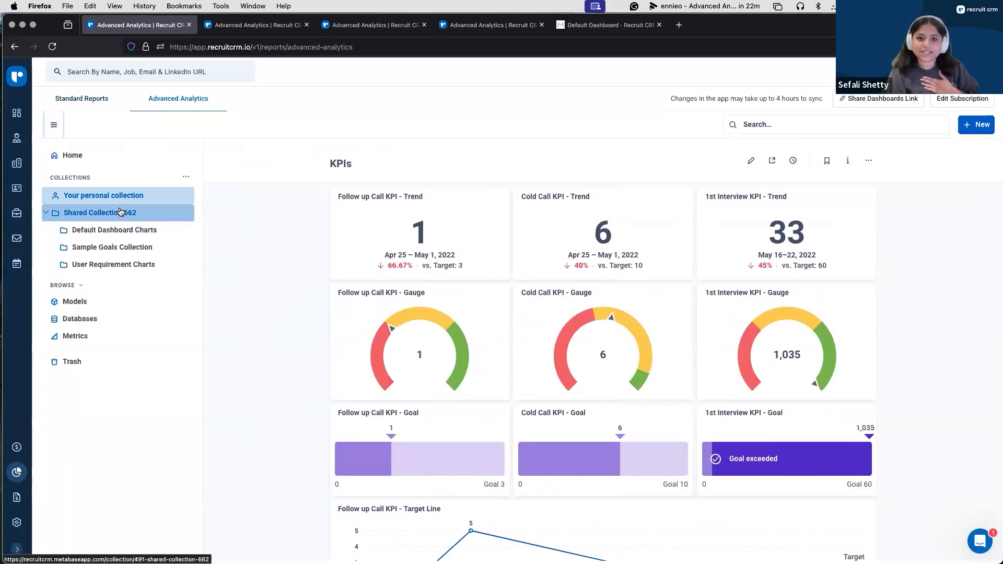